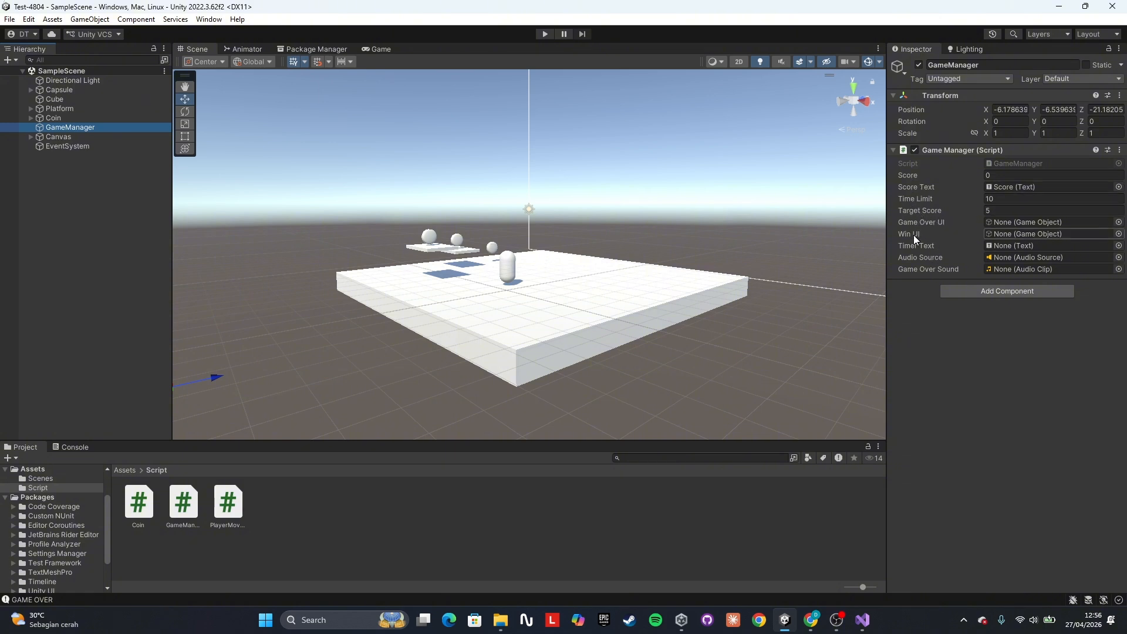
Step: Expand the Canvas in the scene hierarchy and frame it in a 2D scene view
{"action": "left_click", "coordinate": [38, 193]}
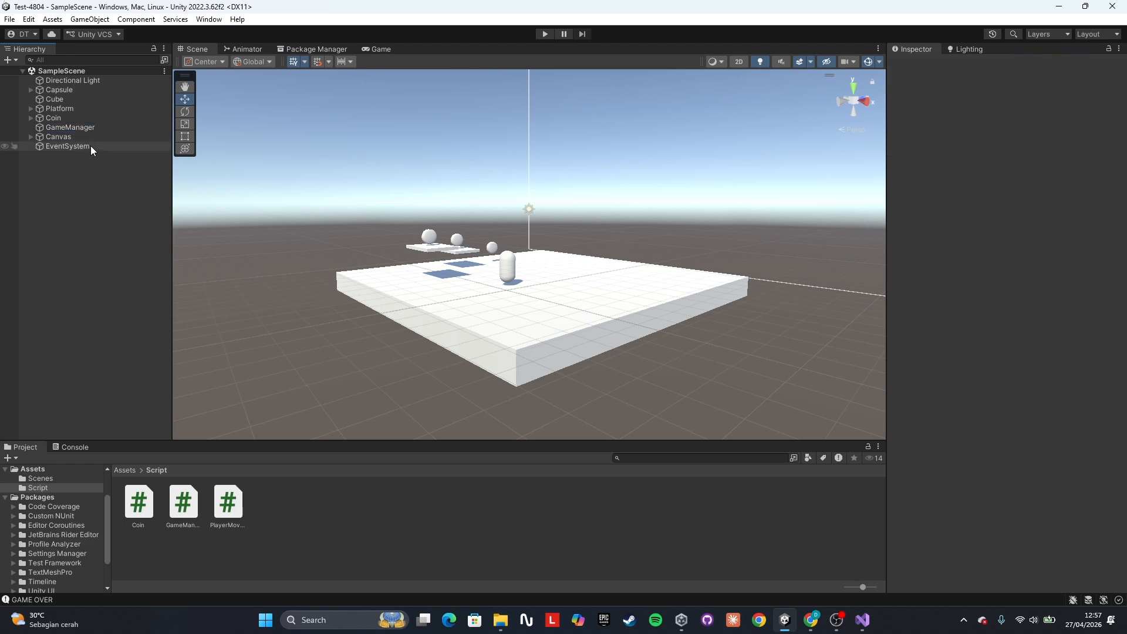
{"action": "left_click", "coordinate": [53, 136]}
{"action": "left_click", "coordinate": [32, 137]}
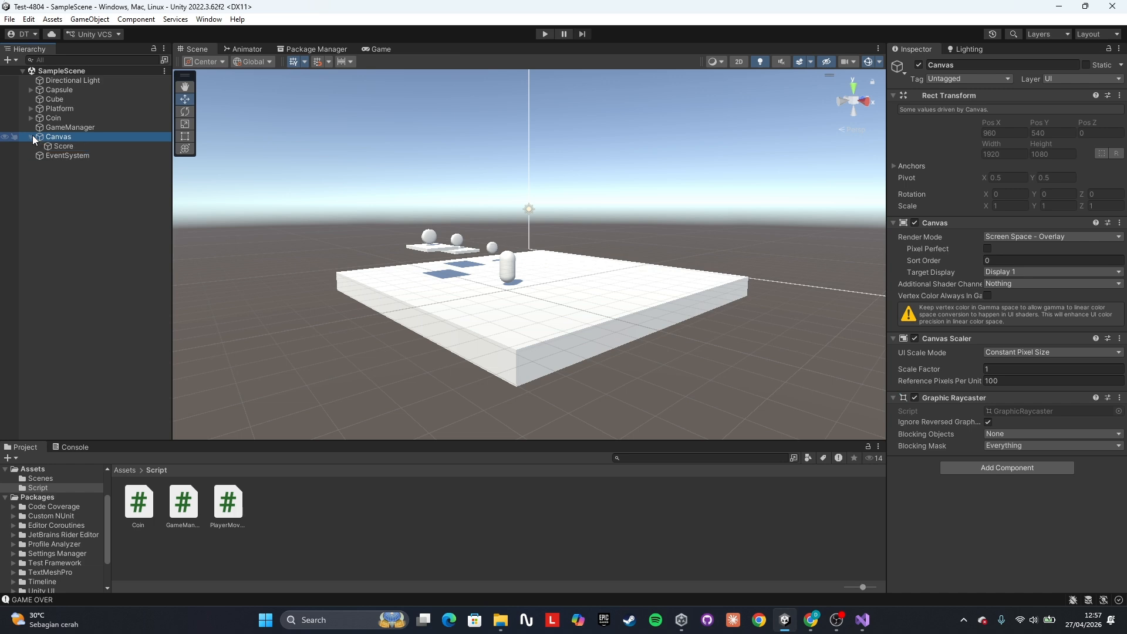
{"action": "left_click", "coordinate": [68, 149]}
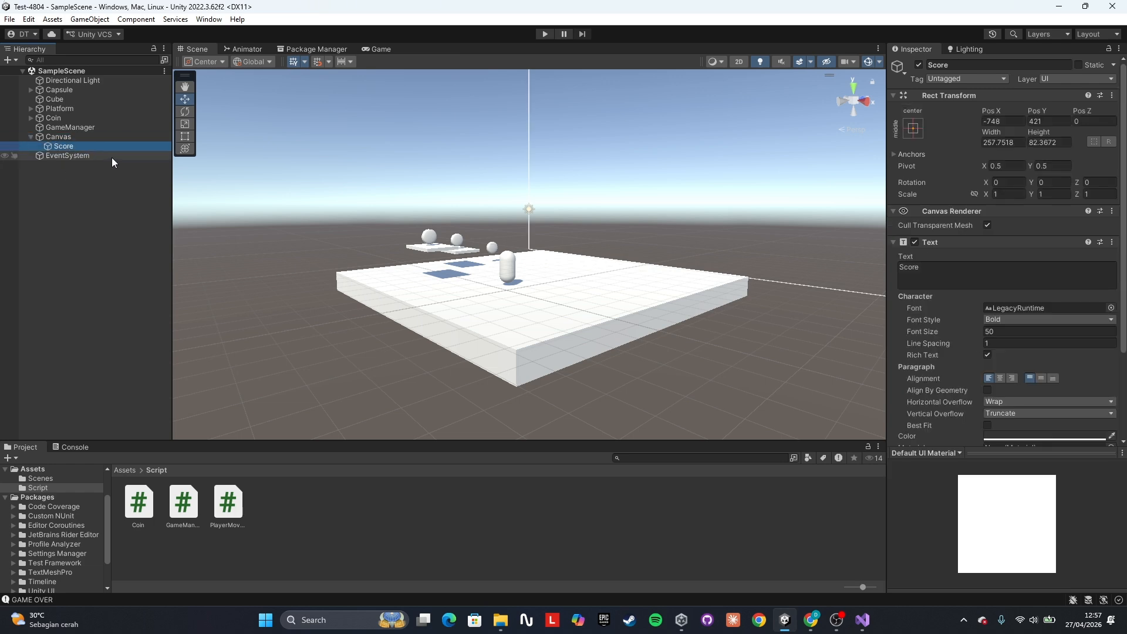
{"action": "left_click", "coordinate": [76, 137]}
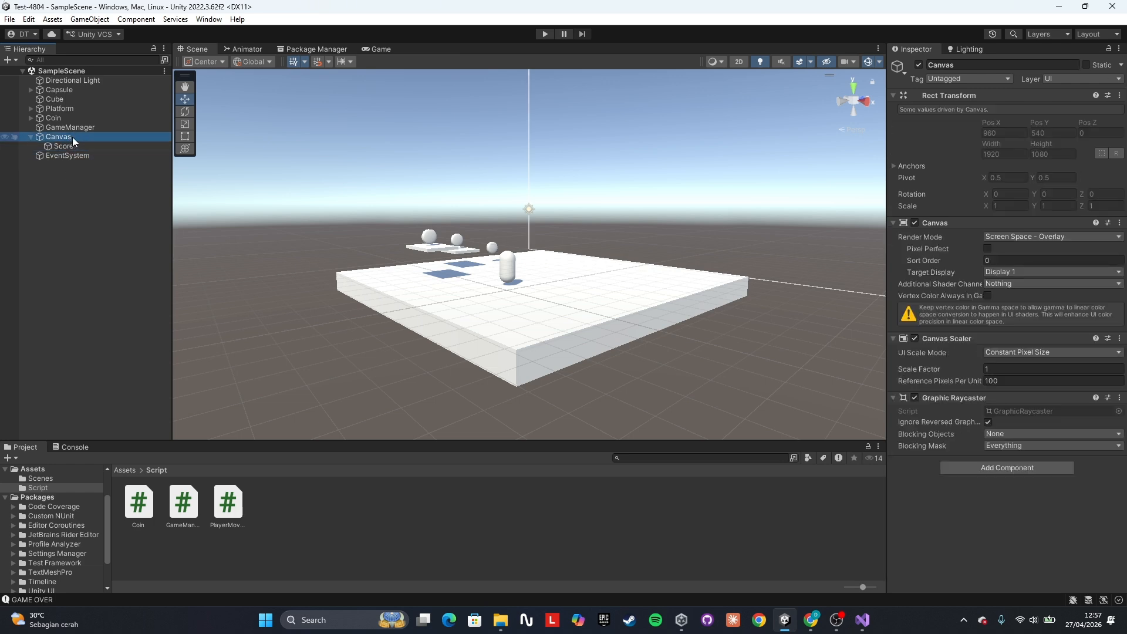
{"action": "double_click", "coordinate": [72, 136]}
{"action": "left_click", "coordinate": [739, 62]}
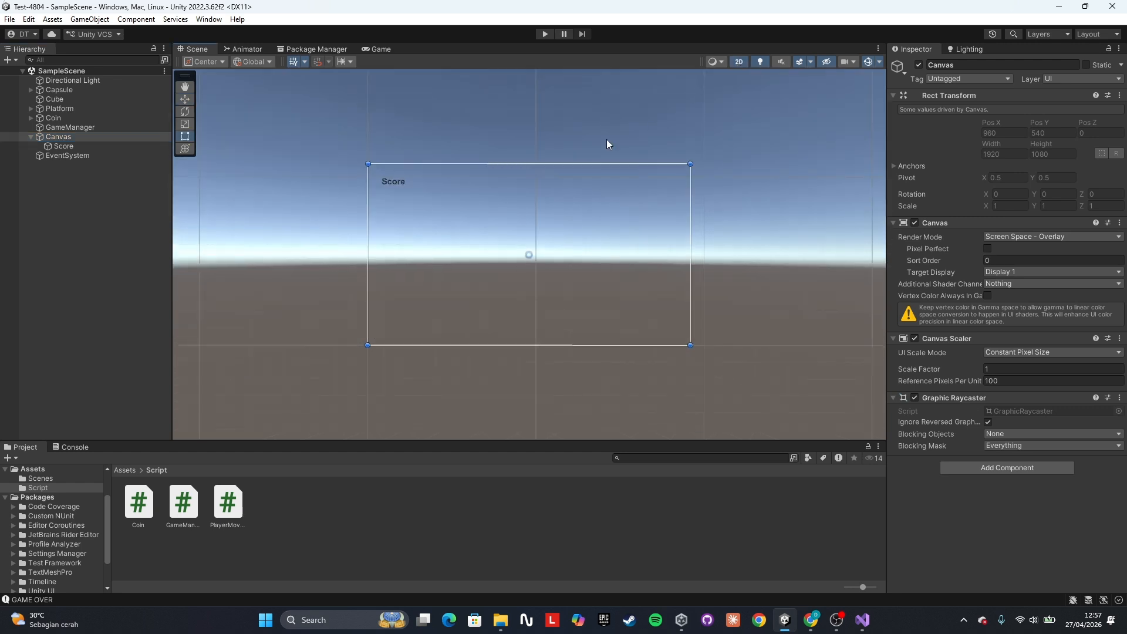
Step: Duplicate the Score text on the Canvas and rename the copy Timer
{"action": "left_click", "coordinate": [107, 146]}
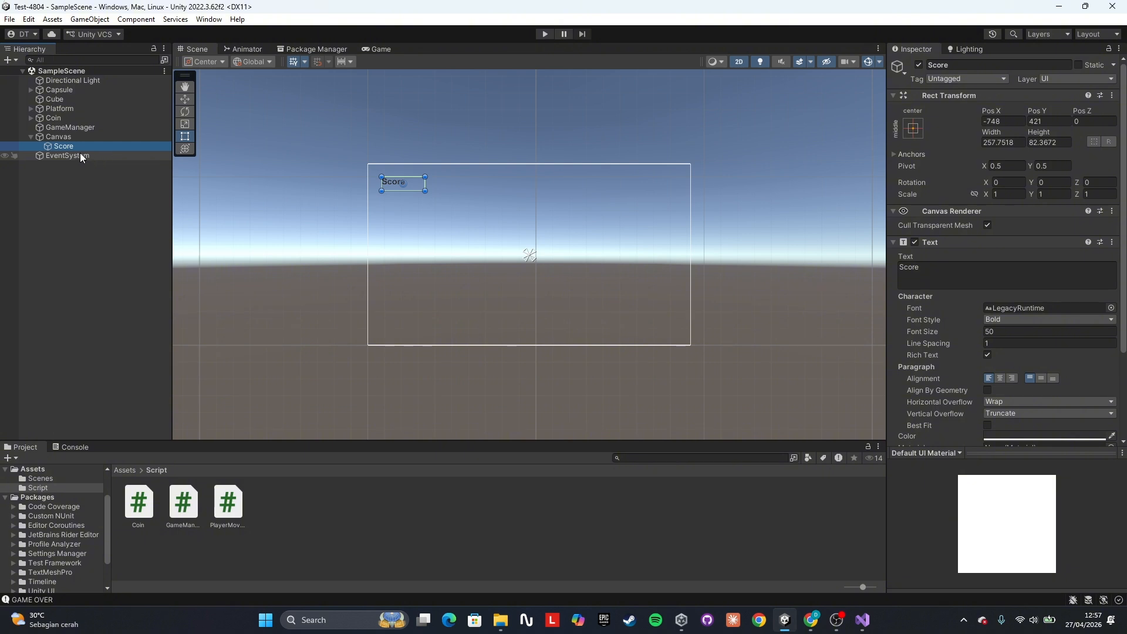
{"action": "key", "text": "ctrl+d"}
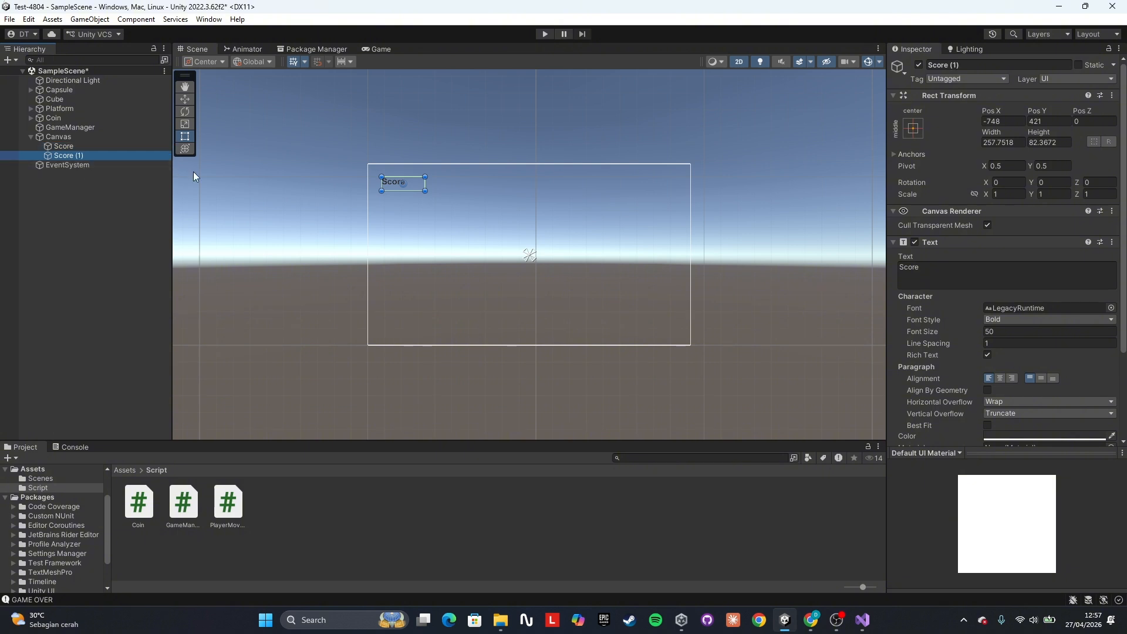
{"action": "left_click", "coordinate": [90, 160]}
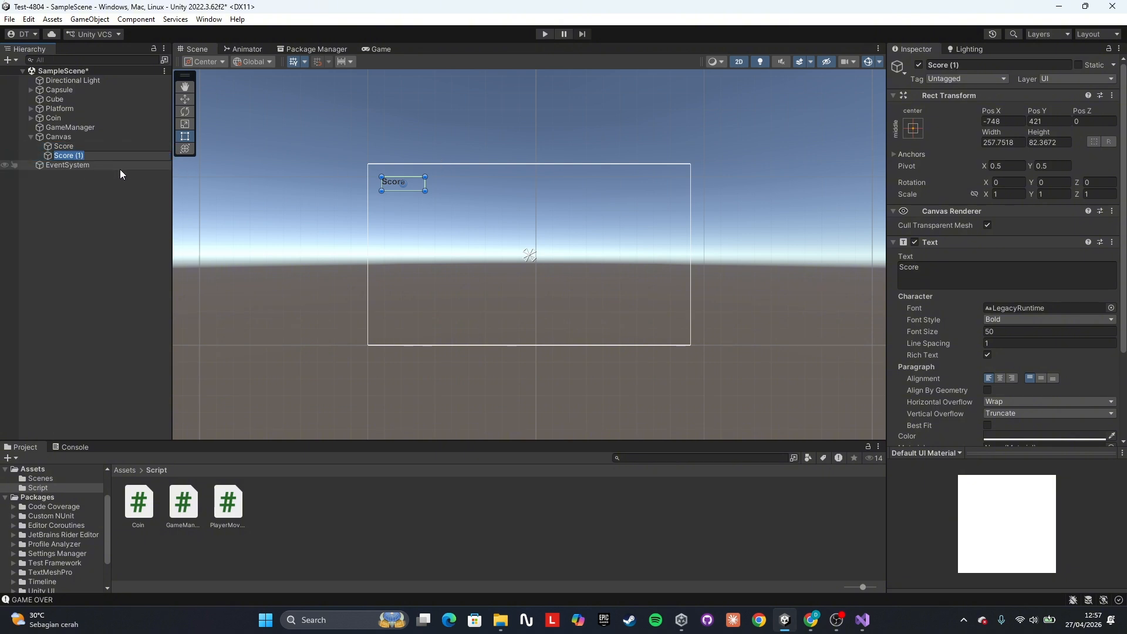
{"action": "type", "text": "Timer"}
{"action": "key", "text": "Return"}
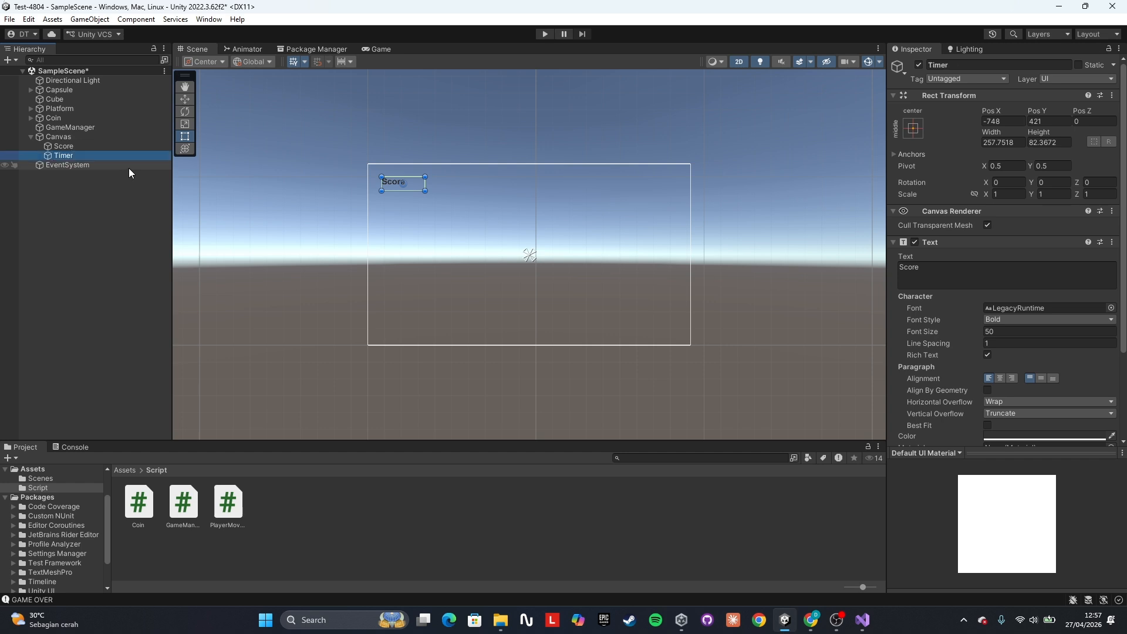
Step: Set the Timer's text to 0000 and move it to the canvas's upper right corner, at about X 743, Y 421
{"action": "left_click", "coordinate": [940, 277]}
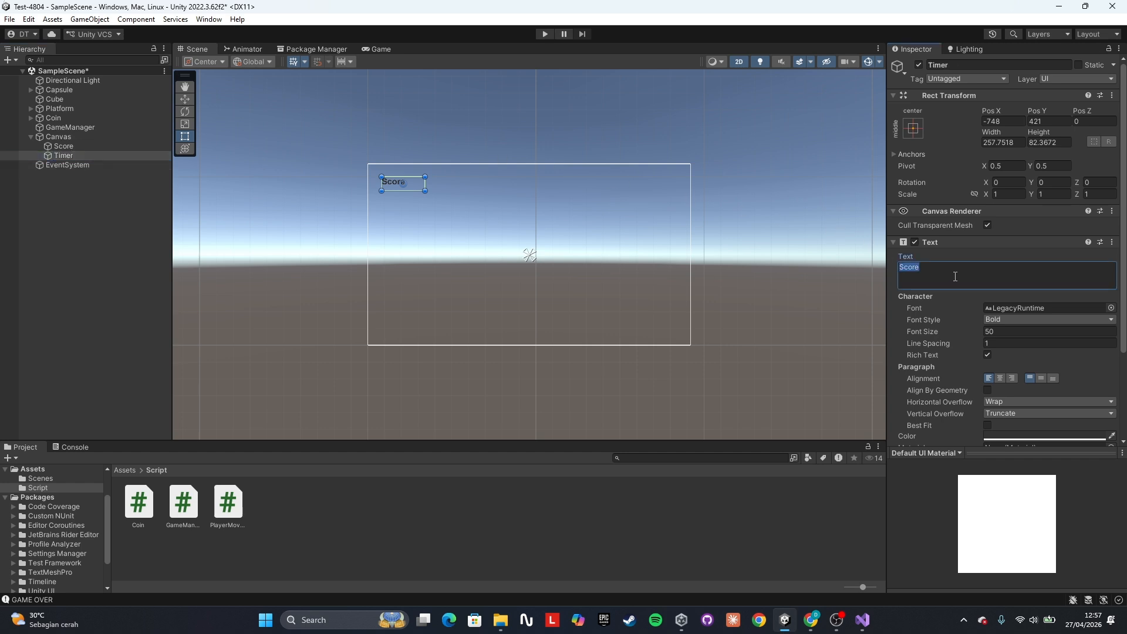
{"action": "type", "text": "0000"}
{"action": "left_click_drag", "start_coordinate": [396, 185], "coordinate": [443, 185]}
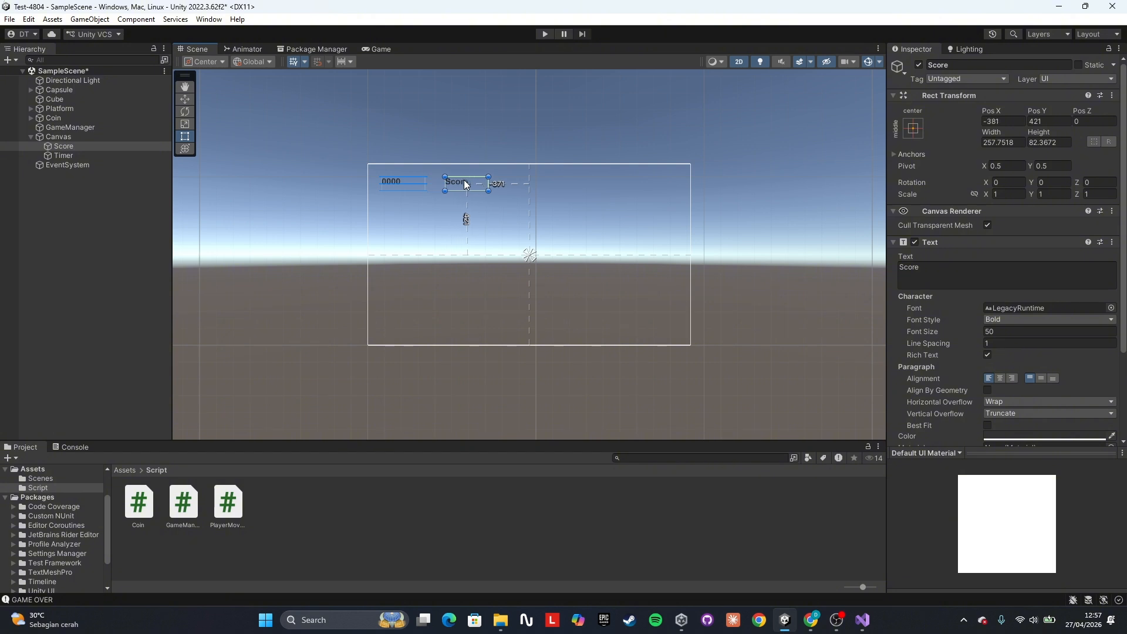
{"action": "key", "text": "ctrl+z"}
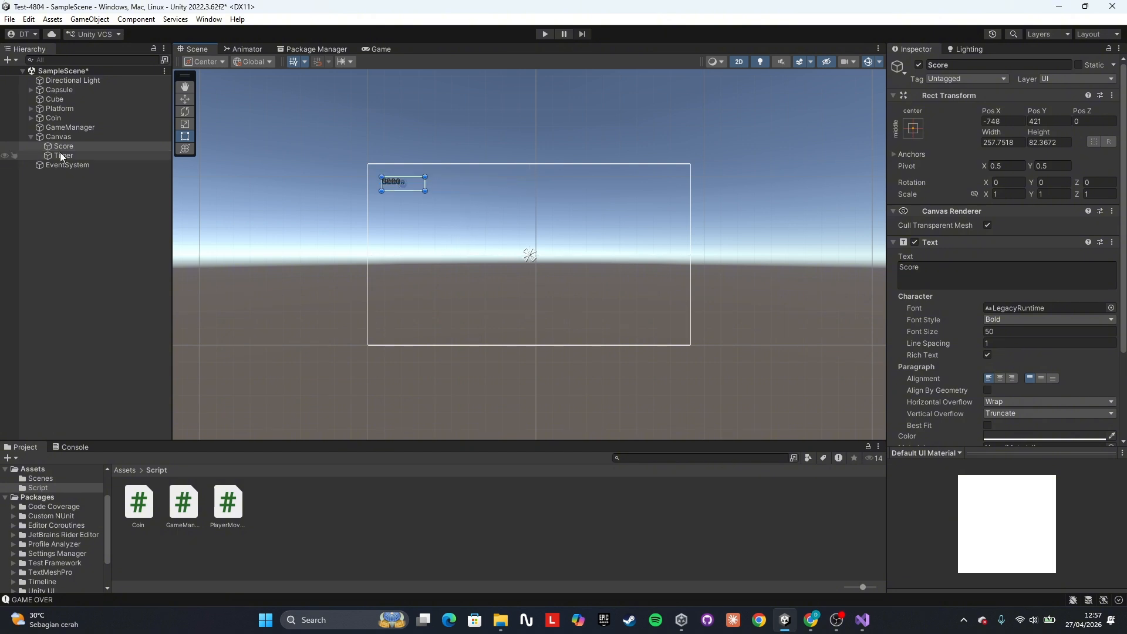
{"action": "left_click", "coordinate": [61, 156]}
{"action": "left_click_drag", "start_coordinate": [393, 182], "coordinate": [647, 188]}
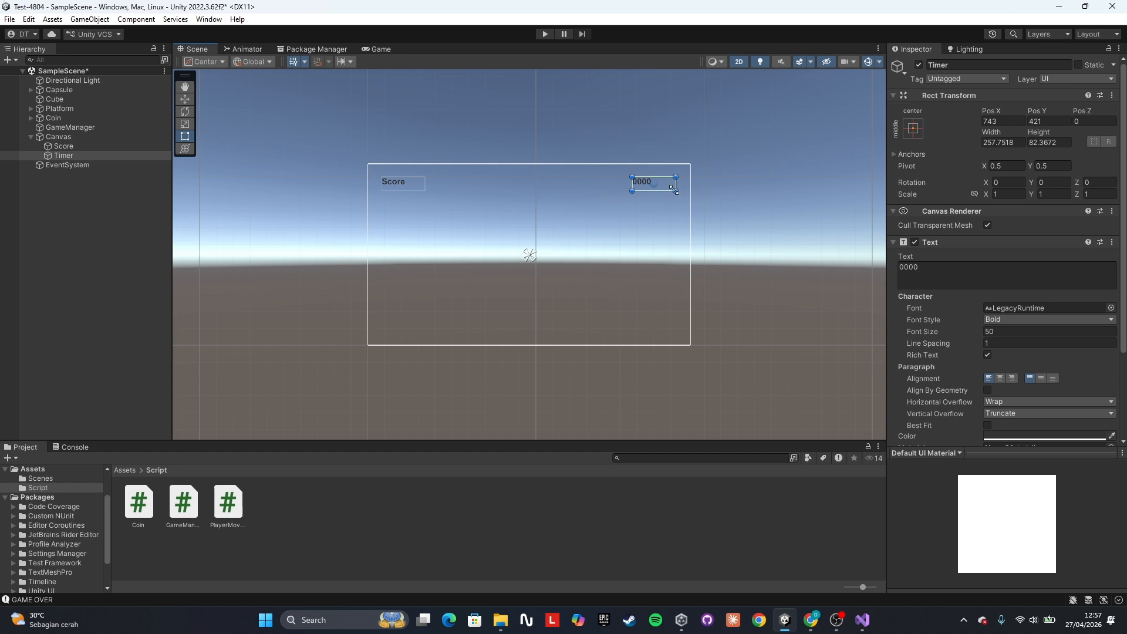
{"action": "left_click", "coordinate": [991, 330]}
{"action": "key", "text": "Return"}
{"action": "scroll", "coordinate": [986, 352], "scroll_direction": "down", "scroll_amount": 3}
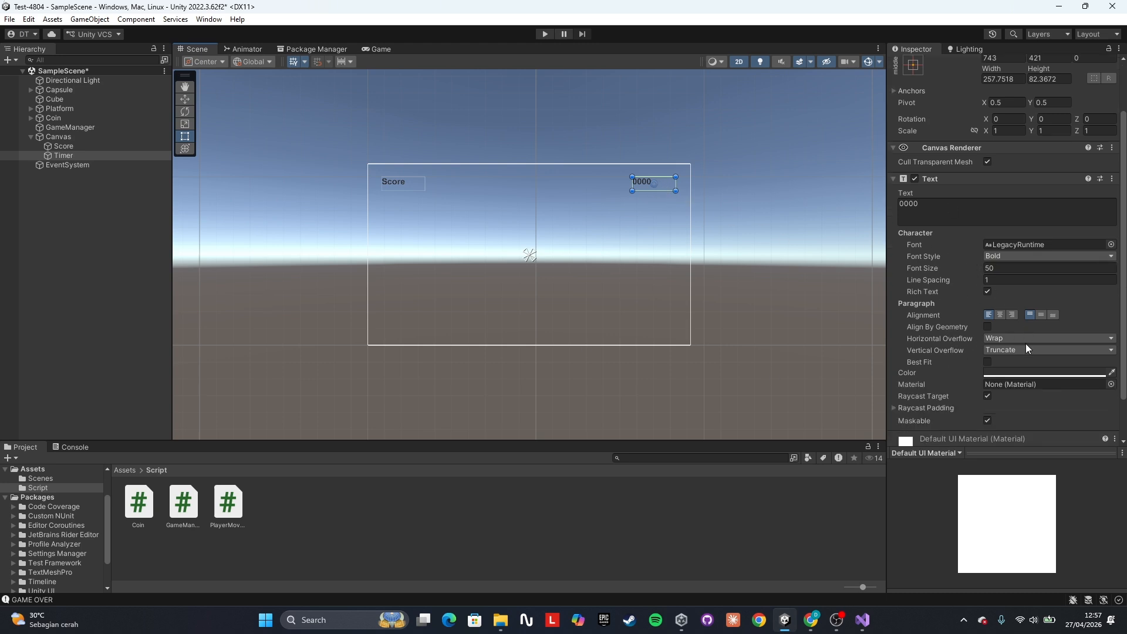
{"action": "scroll", "coordinate": [966, 340], "scroll_direction": "up", "scroll_amount": 3}
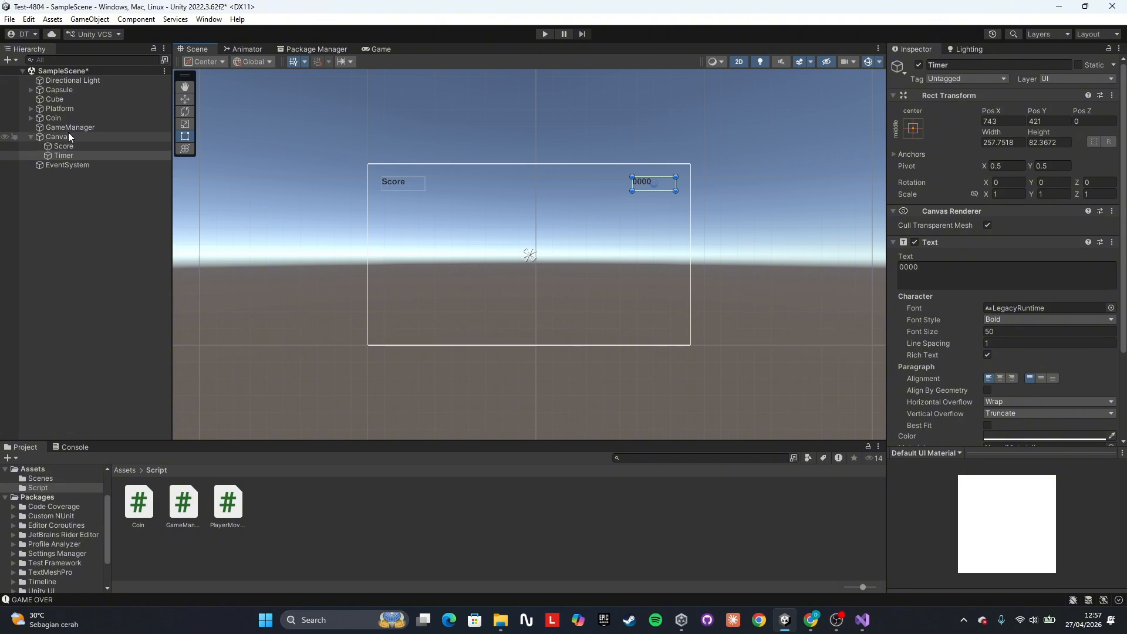
Step: Assign the Timer text object to the GameManager script's Timer Text reference
{"action": "left_click", "coordinate": [93, 127]}
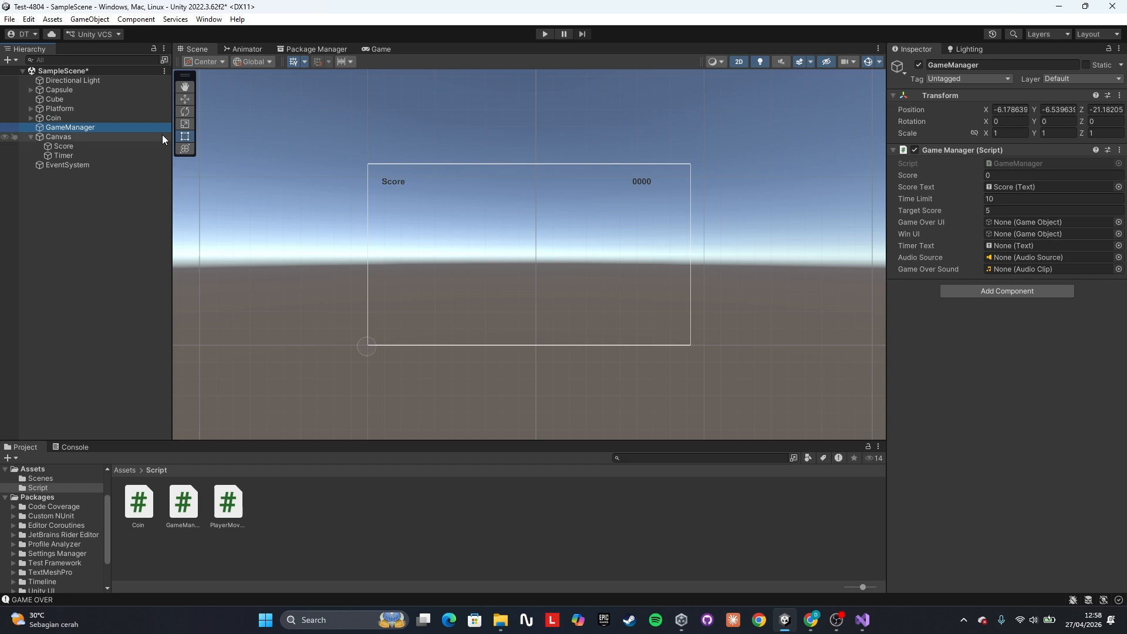
{"action": "left_click_drag", "start_coordinate": [72, 154], "coordinate": [1013, 245]}
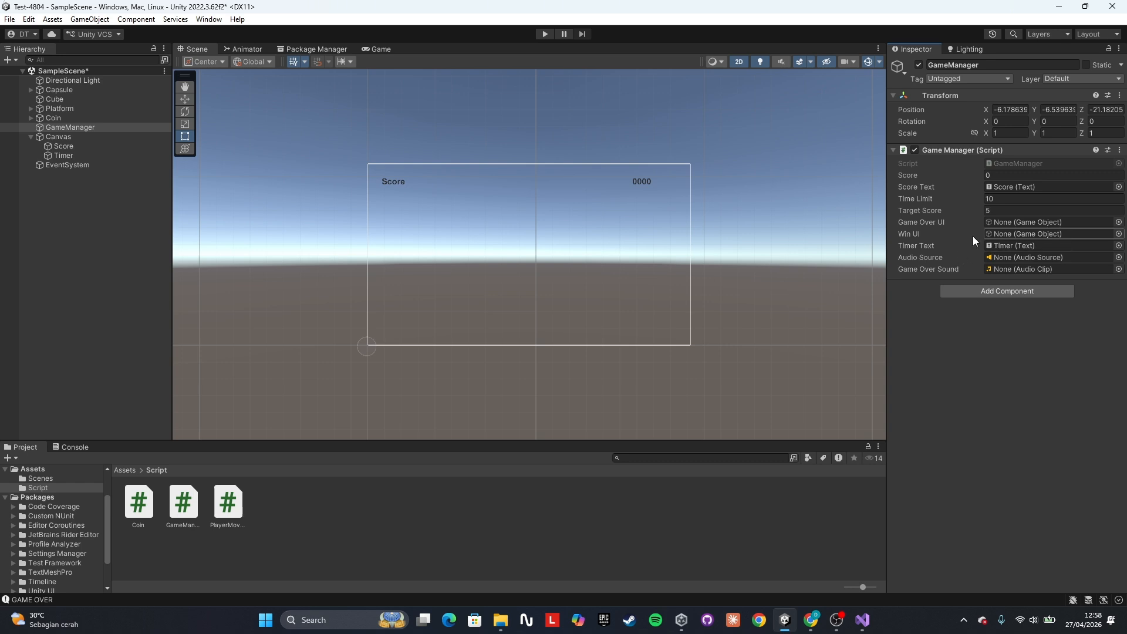
Step: Add a UI Panel to the Canvas and name it GameOver
{"action": "left_click", "coordinate": [86, 136]}
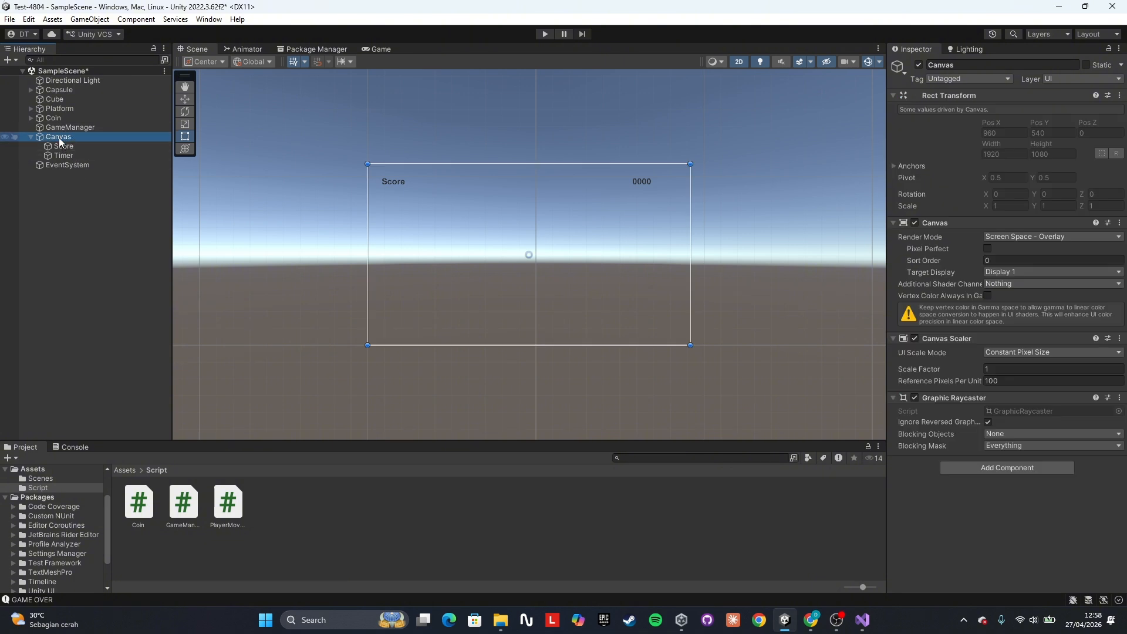
{"action": "right_click", "coordinate": [76, 140]}
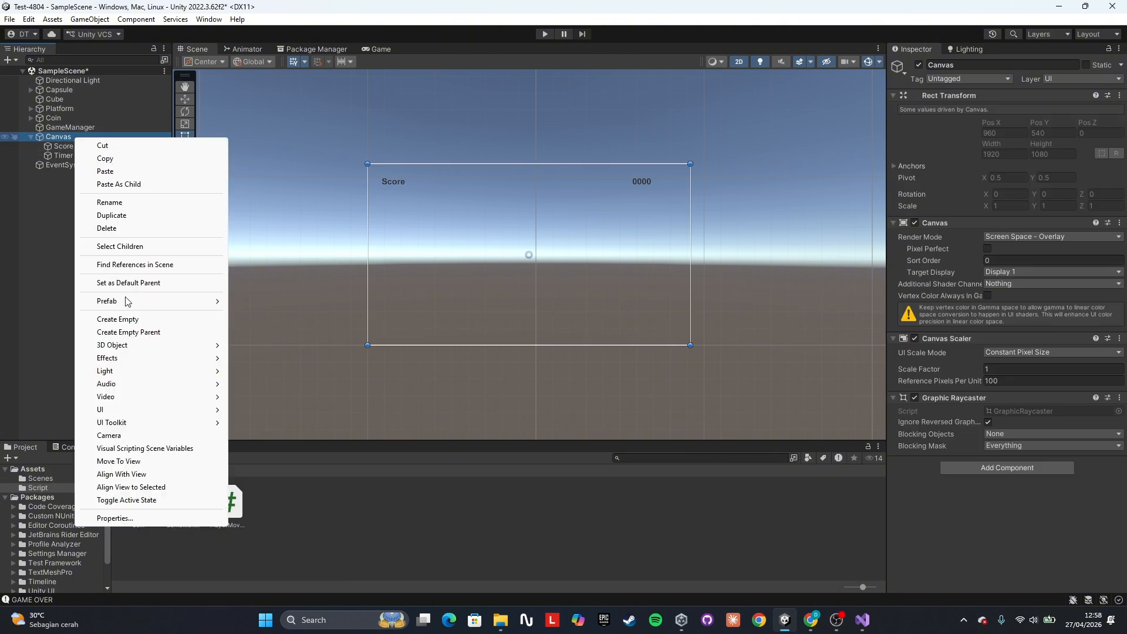
{"action": "mouse_move", "coordinate": [138, 410]}
{"action": "left_click", "coordinate": [256, 447]}
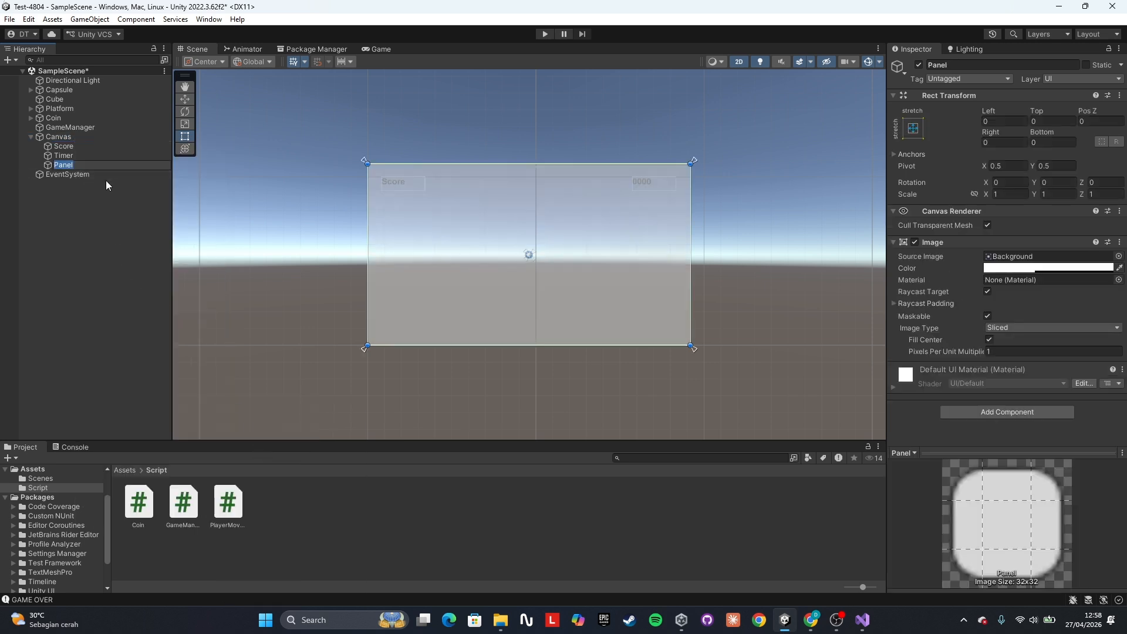
{"action": "type", "text": "GameOver"}
{"action": "key", "text": "Return"}
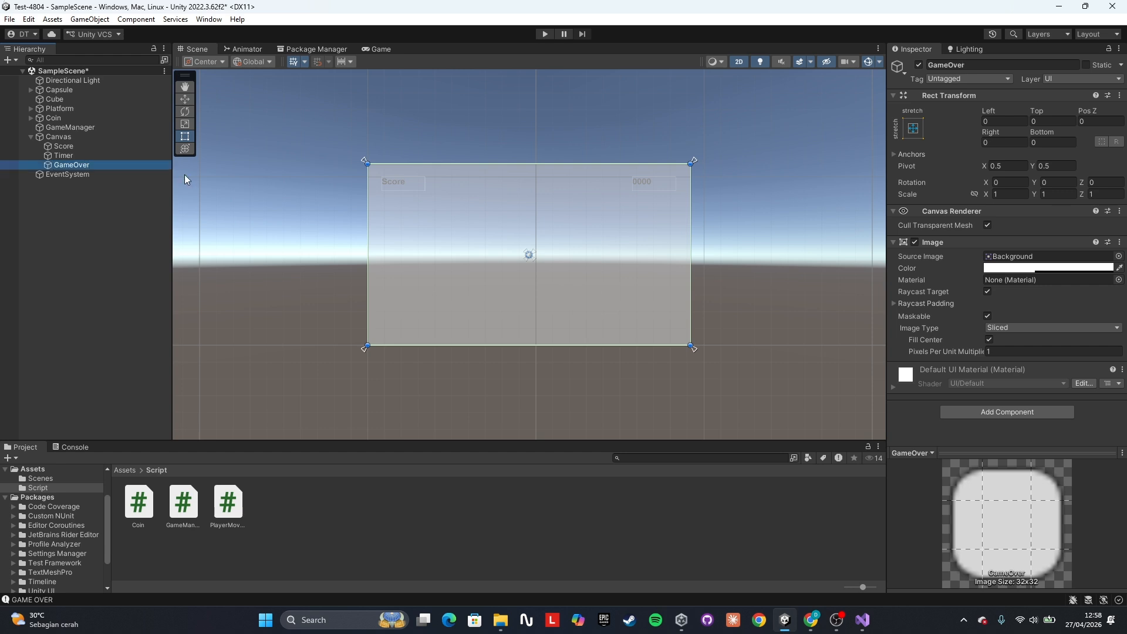
Step: Add a legacy Text element as a child of the GameOver panel
{"action": "right_click", "coordinate": [83, 165]}
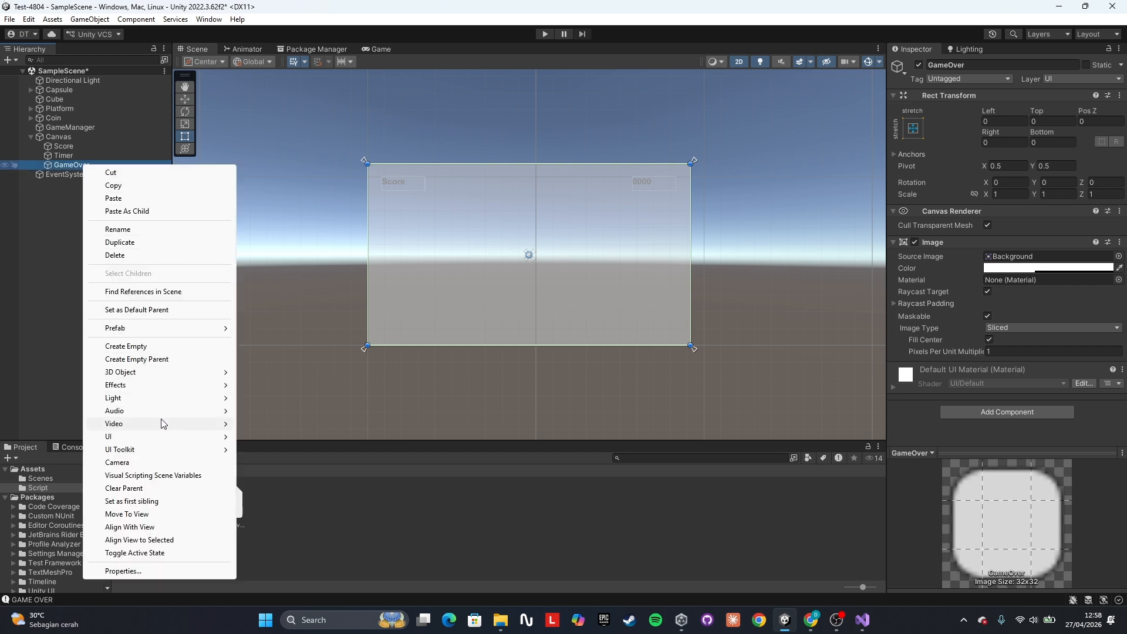
{"action": "mouse_move", "coordinate": [163, 437]}
{"action": "mouse_move", "coordinate": [297, 621]}
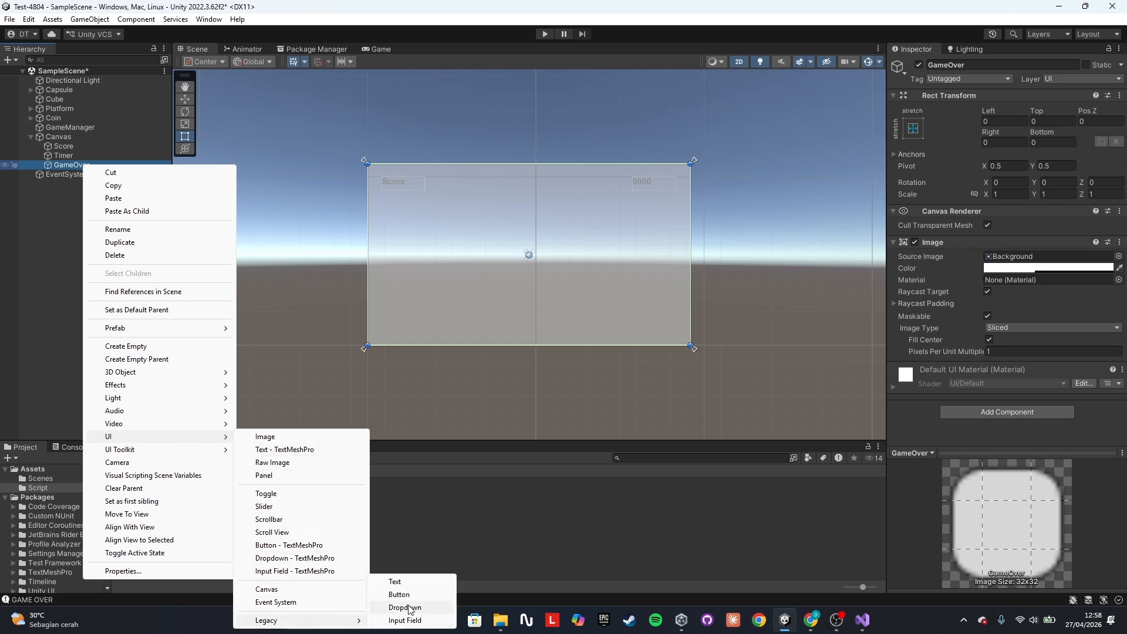
{"action": "left_click", "coordinate": [415, 585]}
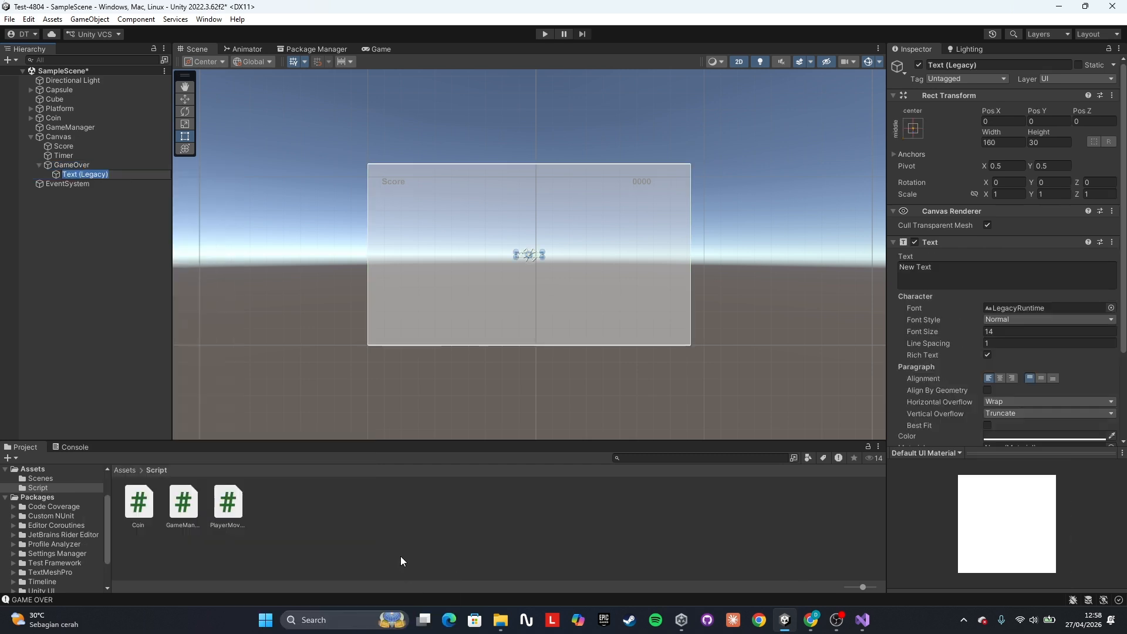
Step: Enlarge the GameOver panel's text box to about 289 by 124 and set its text to "You Lose..."
{"action": "left_click", "coordinate": [89, 164]}
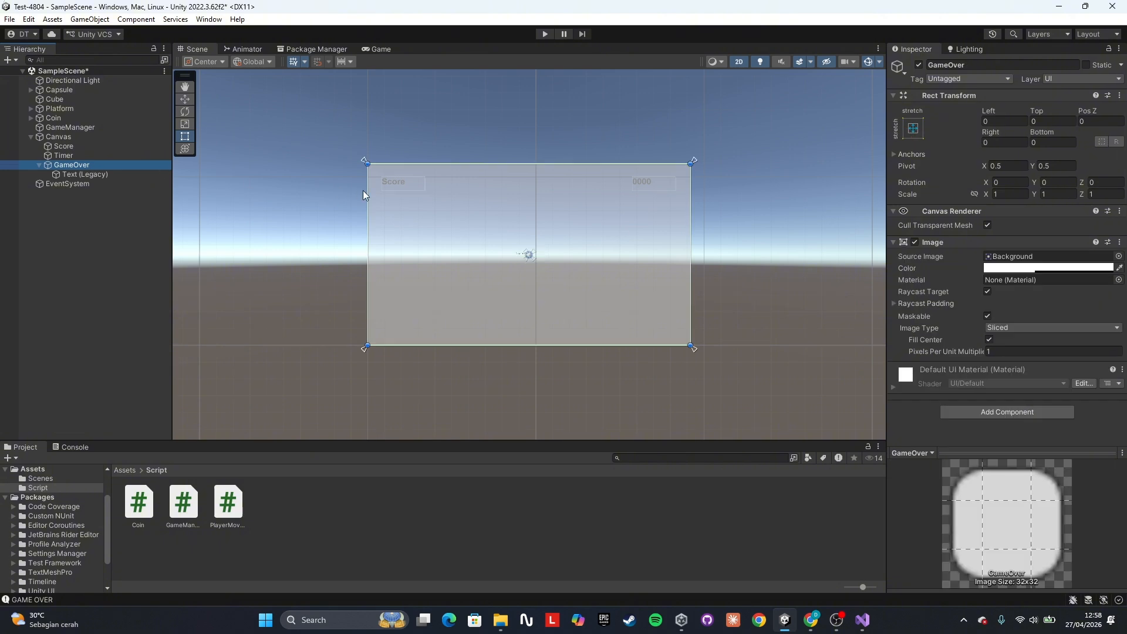
{"action": "left_click", "coordinate": [94, 174]}
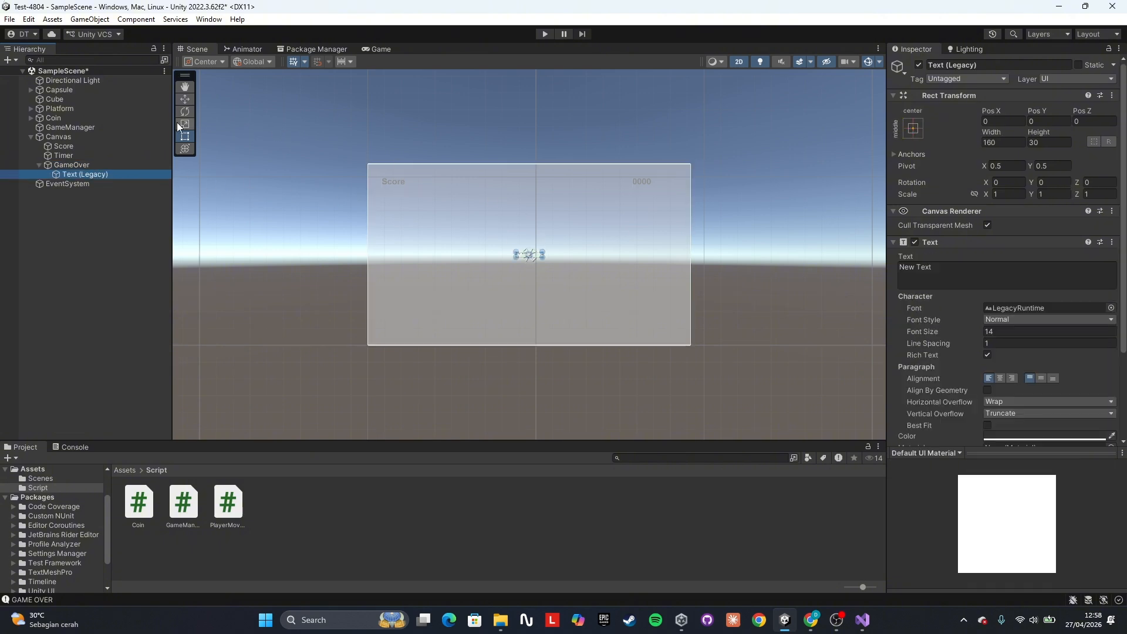
{"action": "left_click_drag", "start_coordinate": [542, 250], "coordinate": [564, 236]}
{"action": "left_click", "coordinate": [956, 274]}
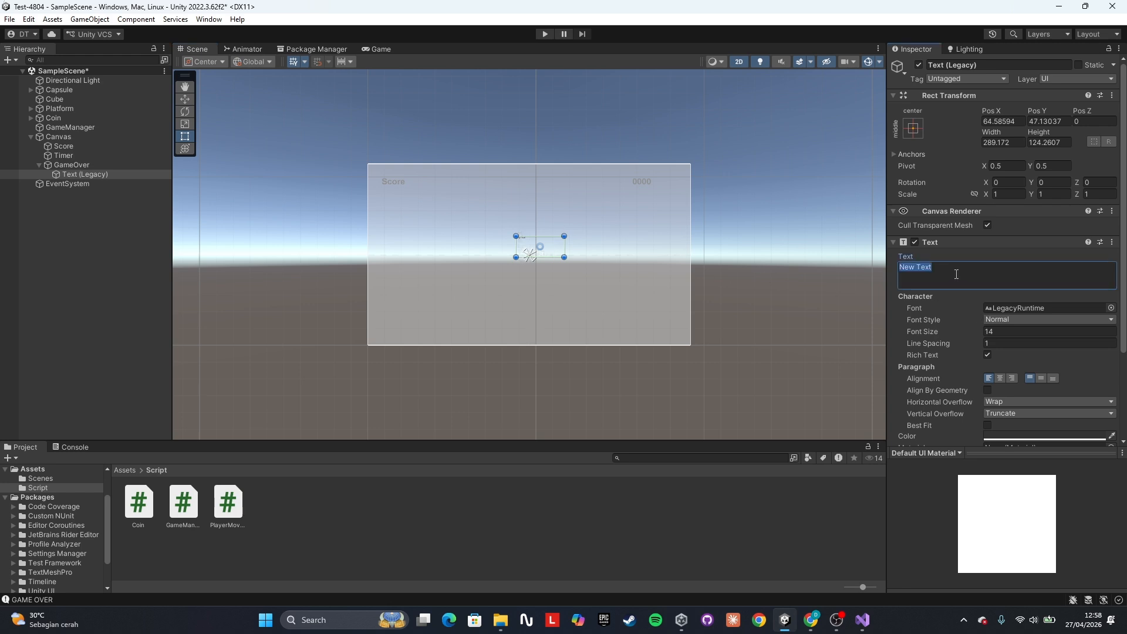
{"action": "type", "text": "You Lose..."}
Step: Make the "You Lose..." text bold with a font size of 100
{"action": "left_click", "coordinate": [1021, 324]}
{"action": "left_click", "coordinate": [1015, 338]}
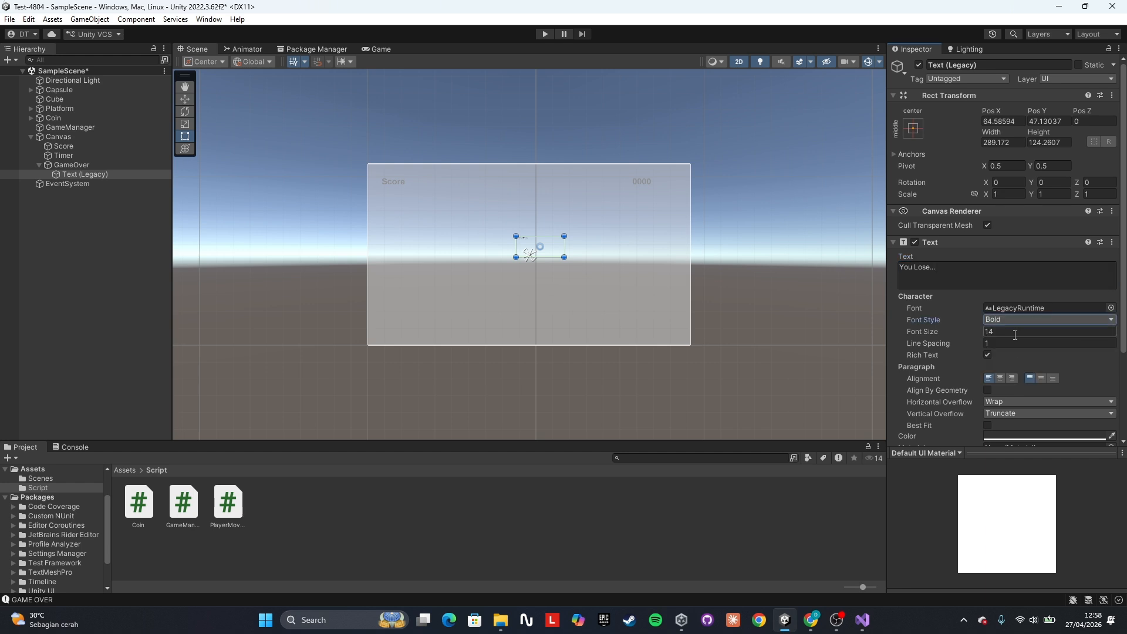
{"action": "left_click", "coordinate": [1000, 332]}
{"action": "type", "text": "100"}
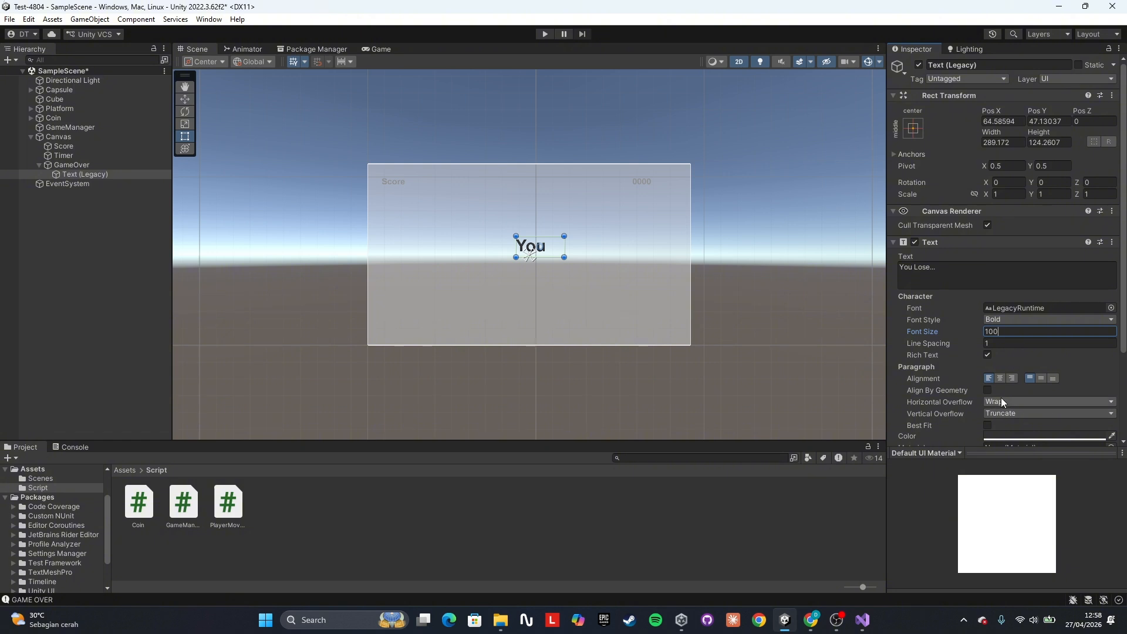
Step: Center the "You Lose..." text horizontally and vertically, and enlarge its box around the panel's center to fit the whole phrase
{"action": "left_click", "coordinate": [1001, 378]}
{"action": "left_click", "coordinate": [1042, 378]}
{"action": "mouse_move", "coordinate": [562, 259]}
{"action": "left_mouse_down"}
{"action": "mouse_move", "coordinate": [624, 277]}
{"action": "mouse_move", "coordinate": [548, 258]}
{"action": "mouse_move", "coordinate": [557, 260]}
{"action": "left_mouse_up"}
Step: Change the "You Lose..." text color to a dark red
{"action": "scroll", "coordinate": [922, 299], "scroll_direction": "down", "scroll_amount": 3}
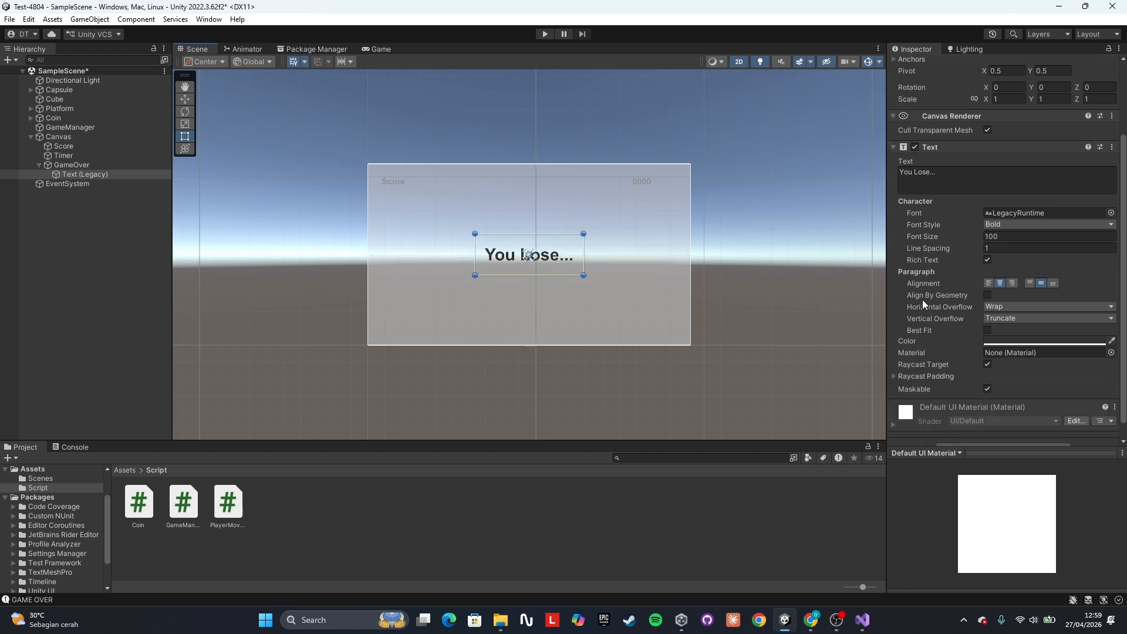
{"action": "left_click", "coordinate": [1023, 343]}
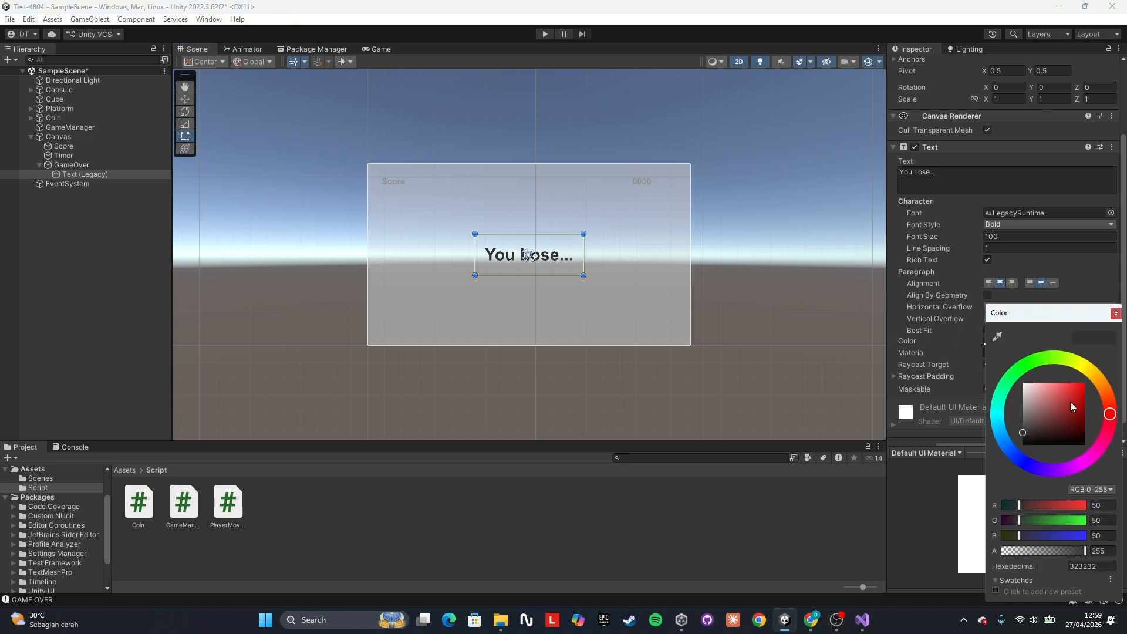
{"action": "mouse_move", "coordinate": [1070, 402]}
{"action": "left_mouse_down"}
{"action": "mouse_move", "coordinate": [1060, 387]}
{"action": "mouse_move", "coordinate": [1080, 394]}
{"action": "left_mouse_up"}
Step: Tint the GameOver panel's image light red (FF5353), keeping its alpha of 100
{"action": "left_click", "coordinate": [82, 165]}
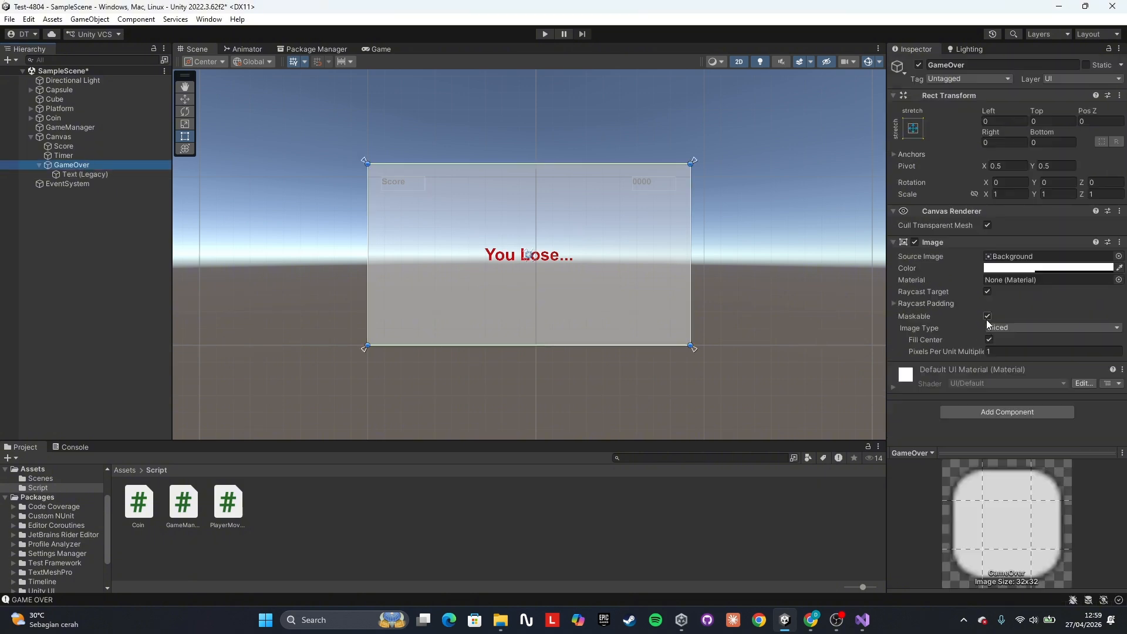
{"action": "left_click", "coordinate": [1024, 269]}
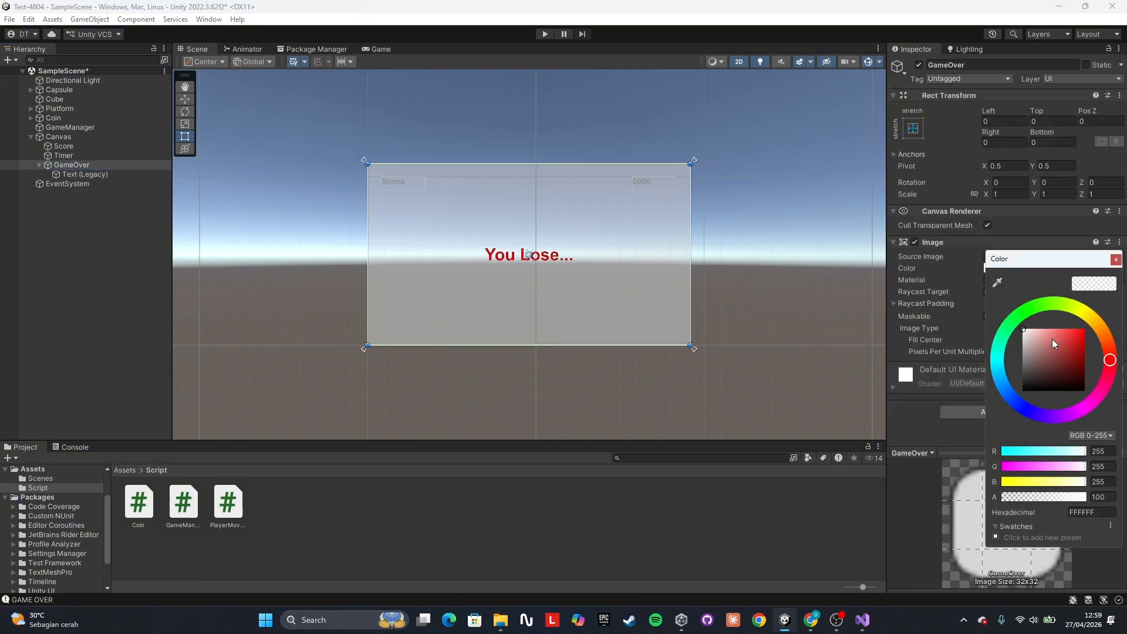
{"action": "left_click_drag", "start_coordinate": [1052, 340], "coordinate": [1065, 326]}
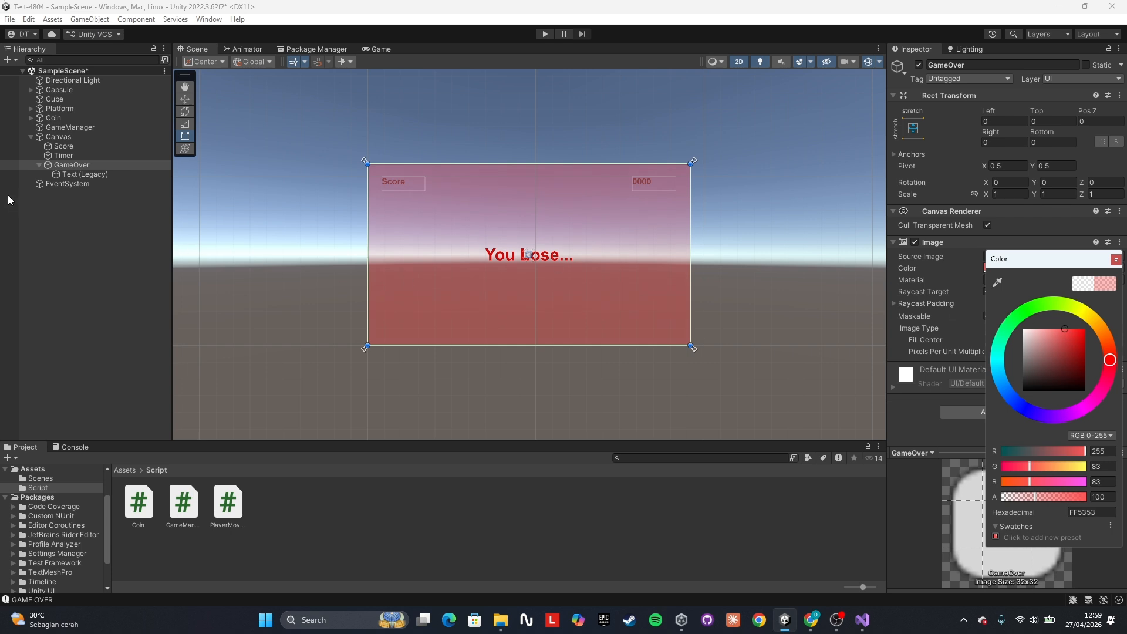
{"action": "left_click", "coordinate": [1118, 261]}
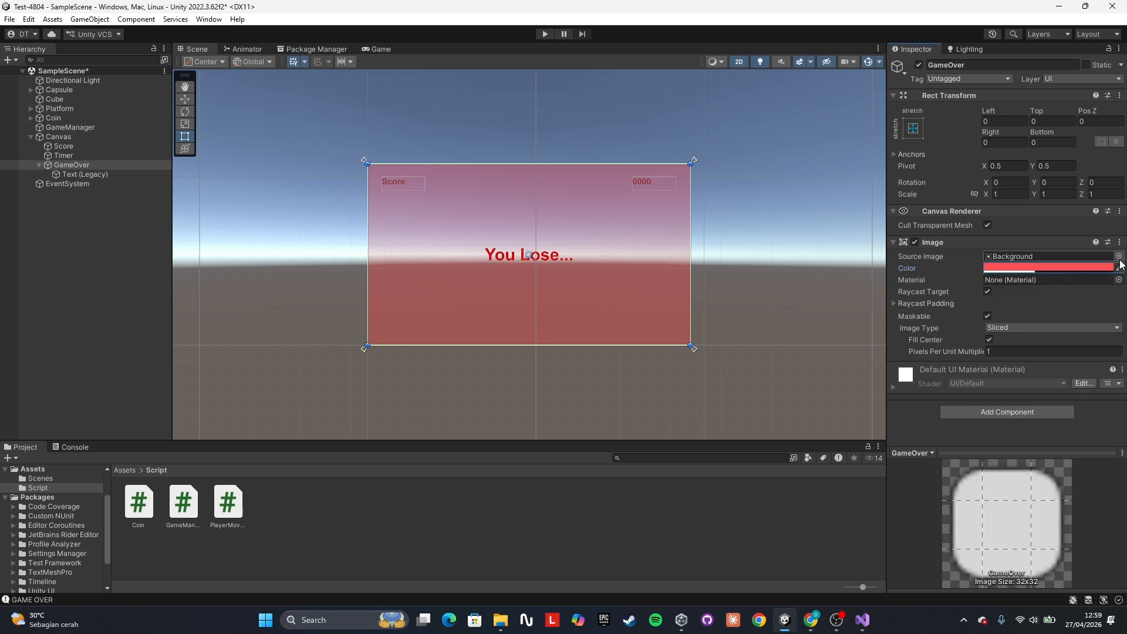
Step: Duplicate the GameOver panel within the Canvas and rename the copy GameWin
{"action": "left_click", "coordinate": [83, 164]}
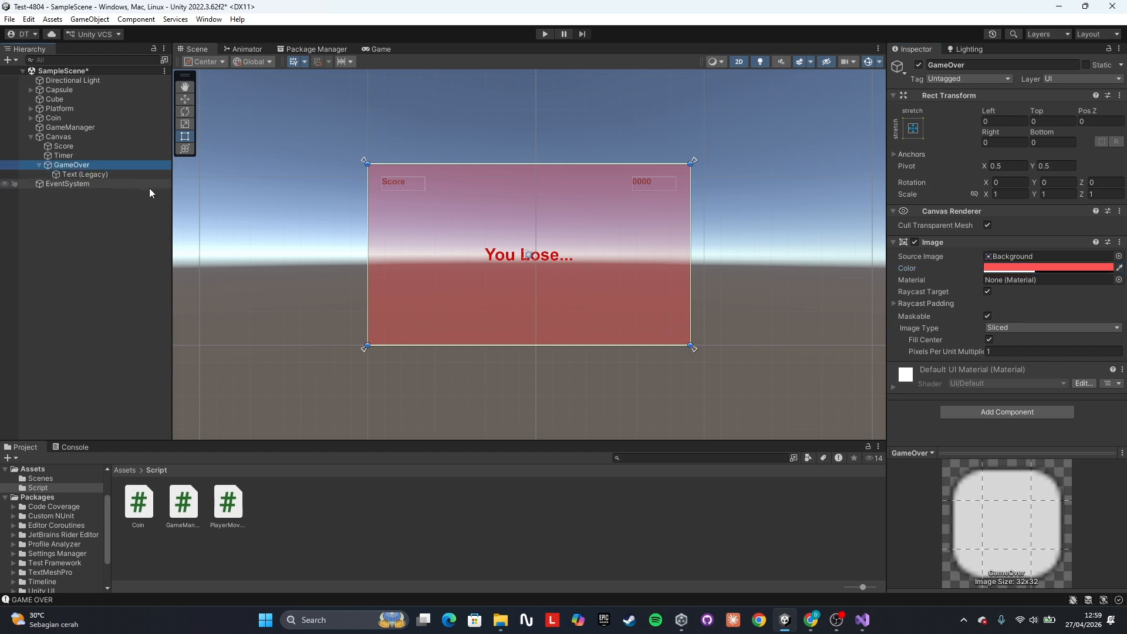
{"action": "key", "text": "ctrl+d"}
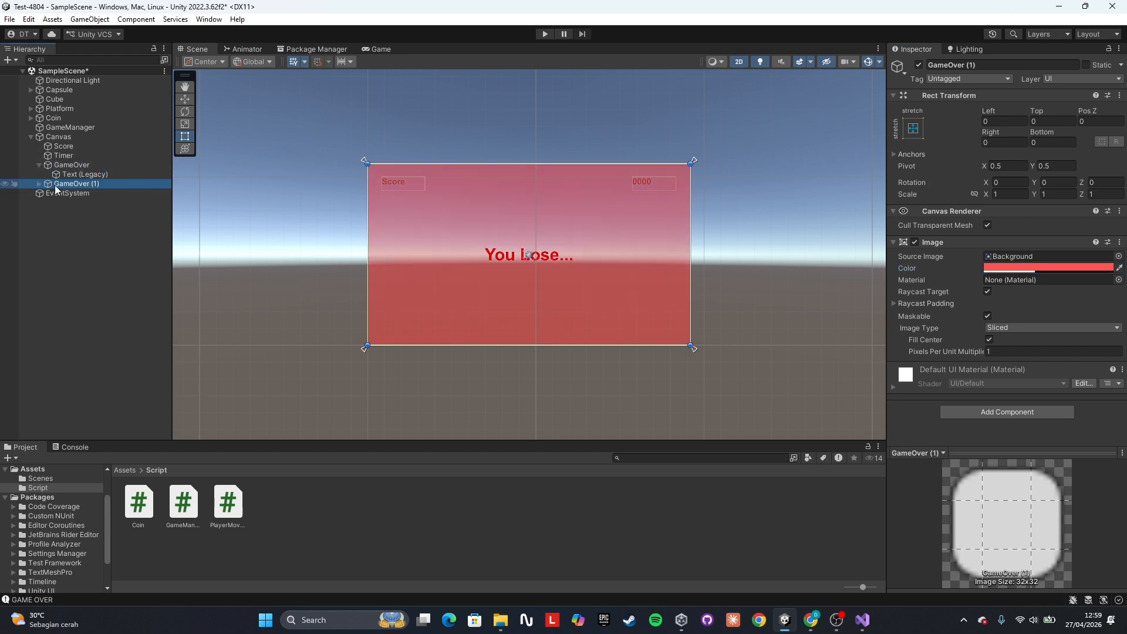
{"action": "left_click", "coordinate": [100, 185]}
{"action": "key", "text": "BackSpace"}
{"action": "key", "text": "BackSpace"}
{"action": "key", "text": "BackSpace"}
{"action": "key", "text": "BackSpace"}
{"action": "key", "text": "BackSpace"}
{"action": "key", "text": "BackSpace"}
{"action": "key", "text": "BackSpace"}
{"action": "key", "text": "BackSpace"}
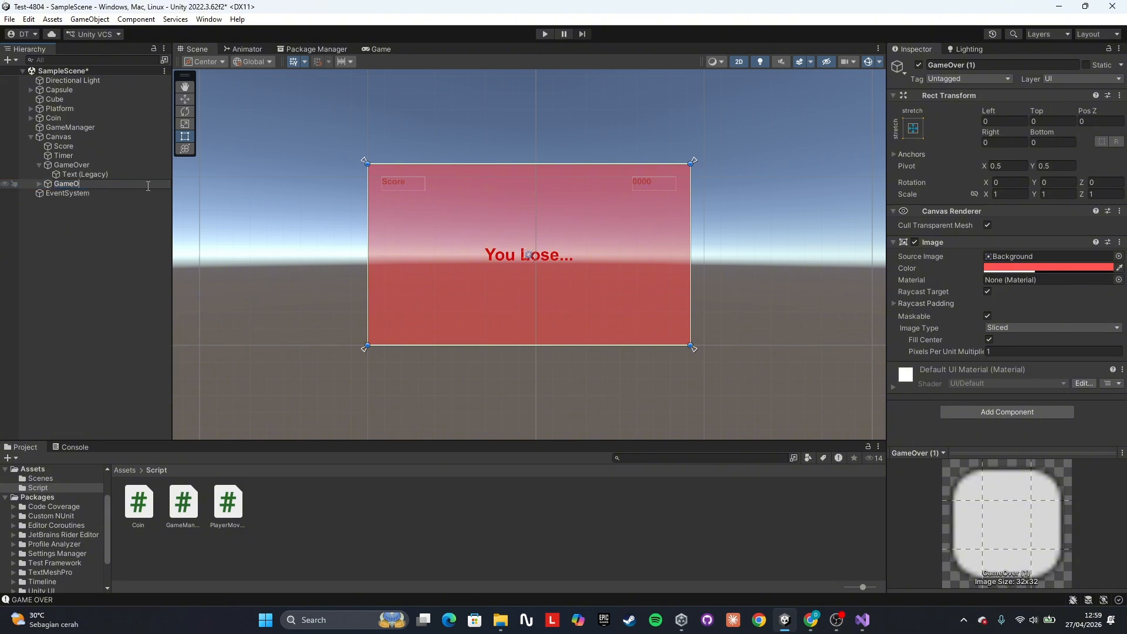
{"action": "type", "text": "Win"}
{"action": "key", "text": "Return"}
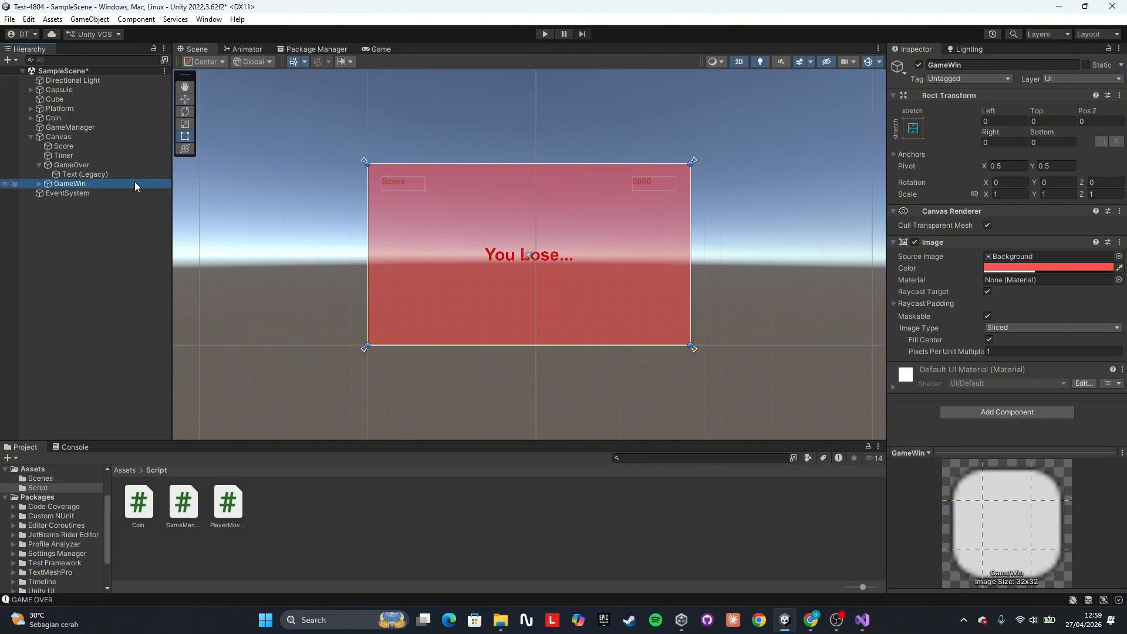
Step: Change the GameWin panel's child text to "You Win!!!"
{"action": "left_click", "coordinate": [40, 184]}
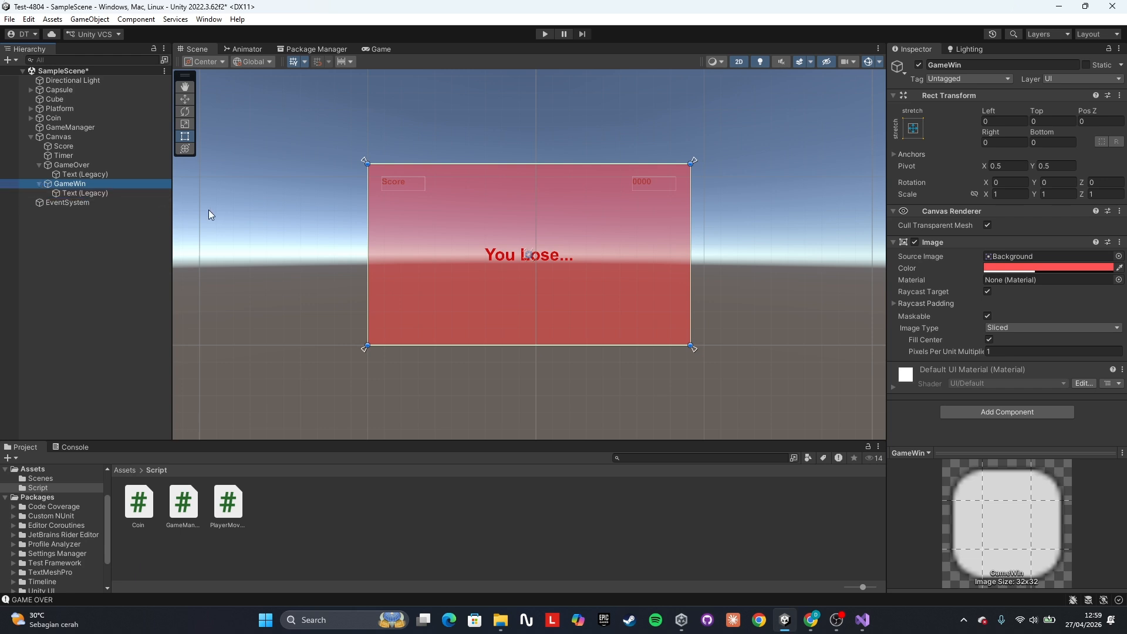
{"action": "left_click", "coordinate": [108, 193]}
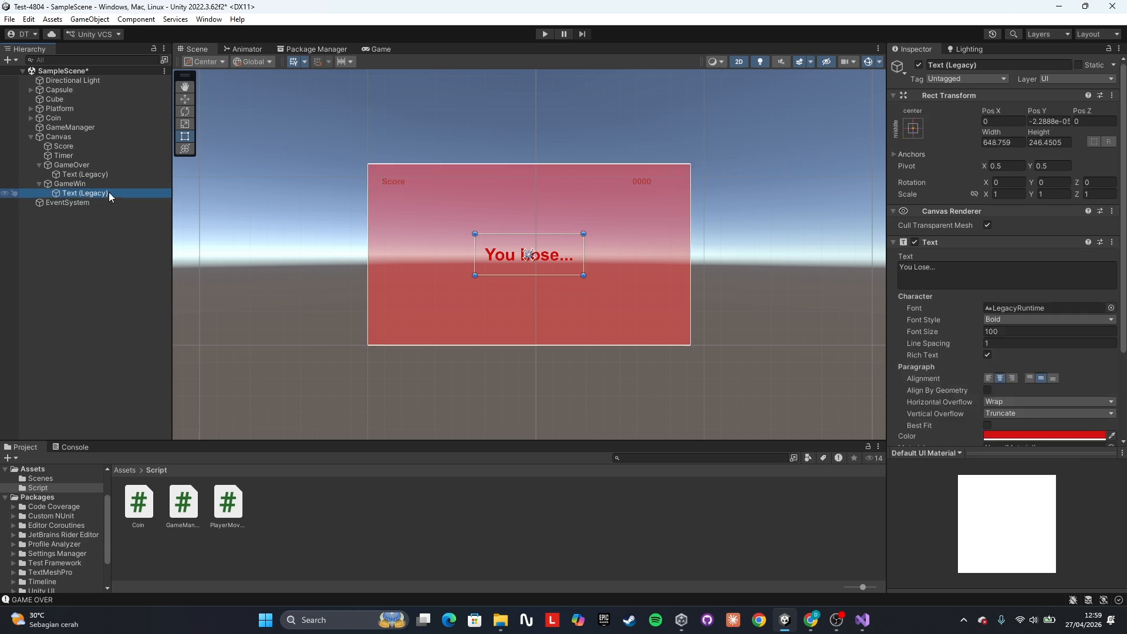
{"action": "left_click", "coordinate": [958, 272]}
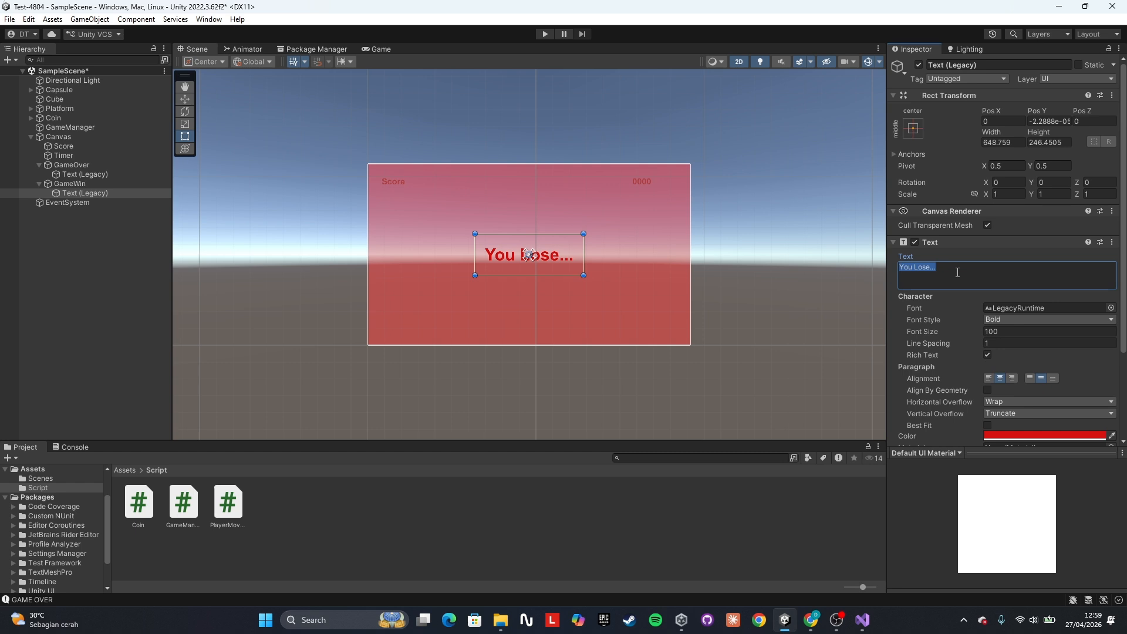
{"action": "type", "text": "You "}
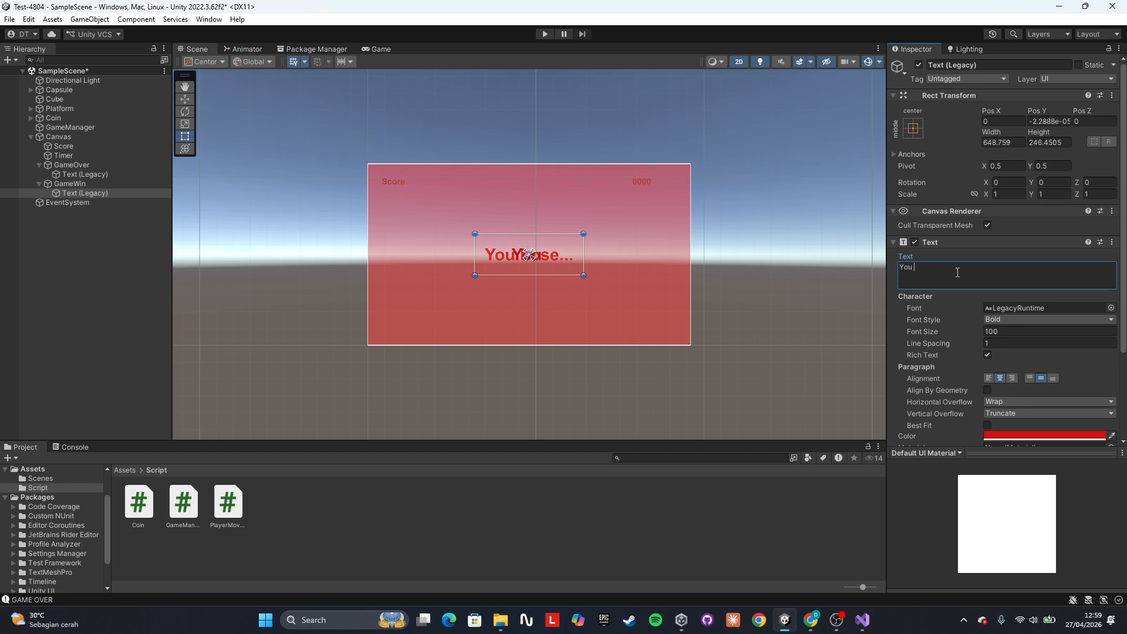
{"action": "type", "text": "Win!!!"}
Step: Change the "You Win!!!" text color to green (71D412)
{"action": "scroll", "coordinate": [997, 376], "scroll_direction": "down", "scroll_amount": 3}
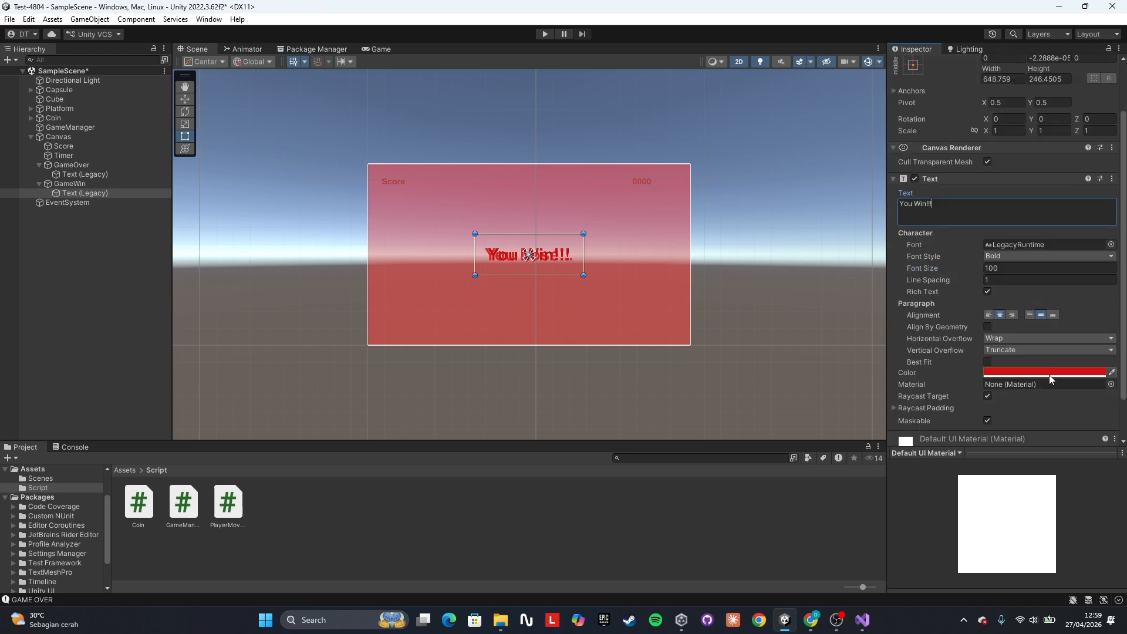
{"action": "left_click", "coordinate": [1049, 375]}
{"action": "left_click_drag", "start_coordinate": [1109, 399], "coordinate": [1054, 353]}
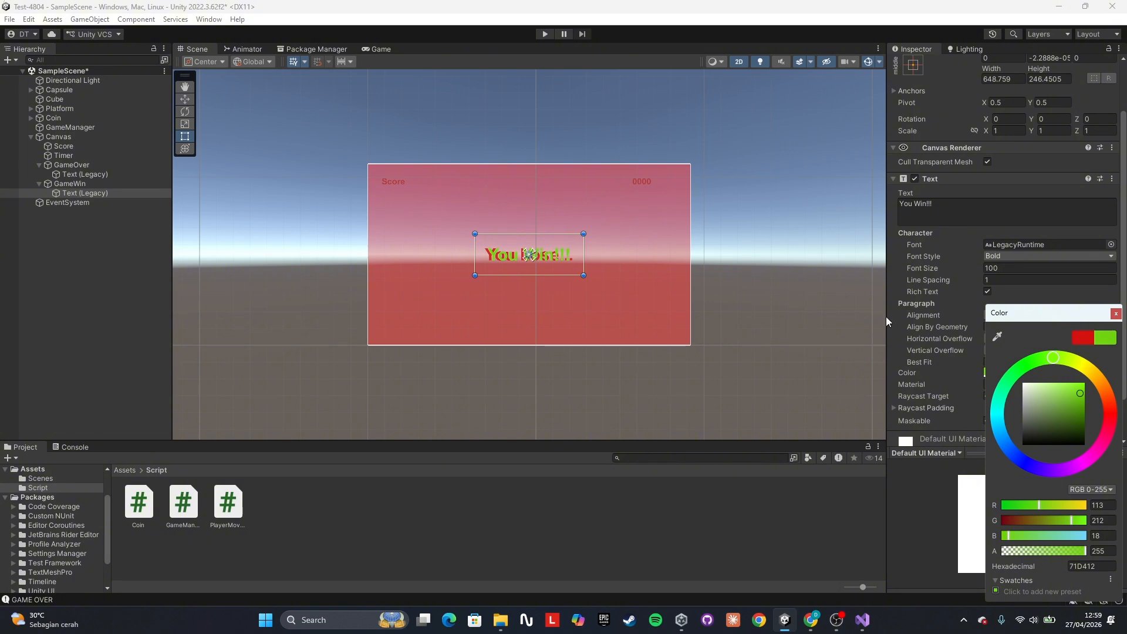
Step: Tint the GameWin panel's image light green (5EFF54), keeping its alpha of 100
{"action": "left_click", "coordinate": [86, 181]}
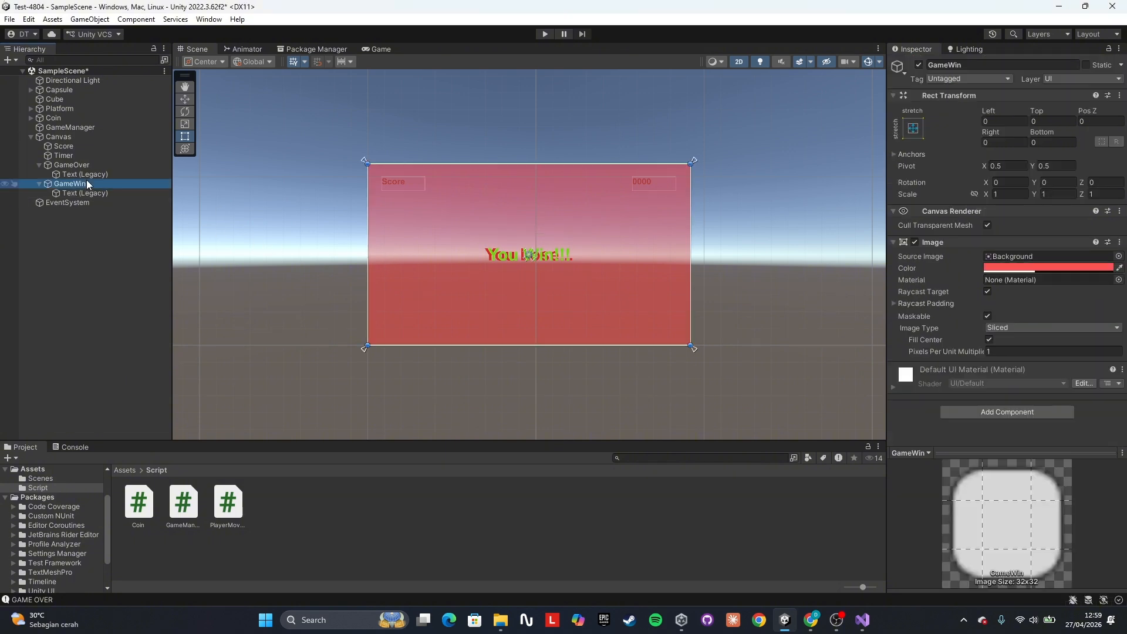
{"action": "left_click", "coordinate": [1048, 267]}
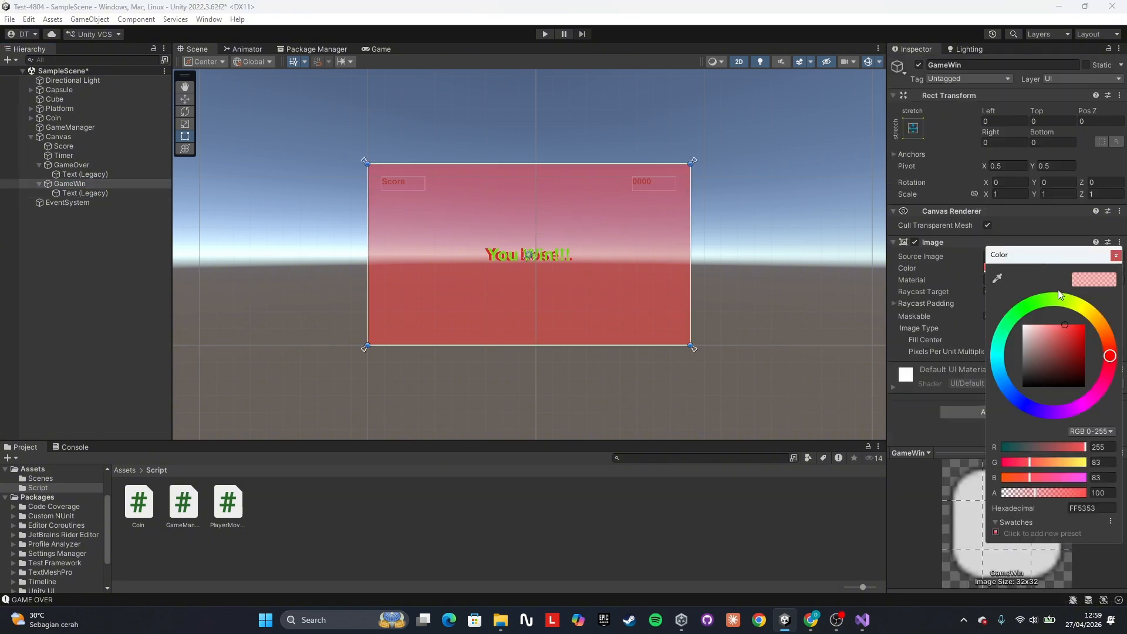
{"action": "mouse_move", "coordinate": [1100, 371]}
{"action": "left_mouse_down"}
{"action": "mouse_move", "coordinate": [1103, 326]}
{"action": "mouse_move", "coordinate": [1050, 286]}
{"action": "mouse_move", "coordinate": [1016, 277]}
{"action": "left_mouse_up"}
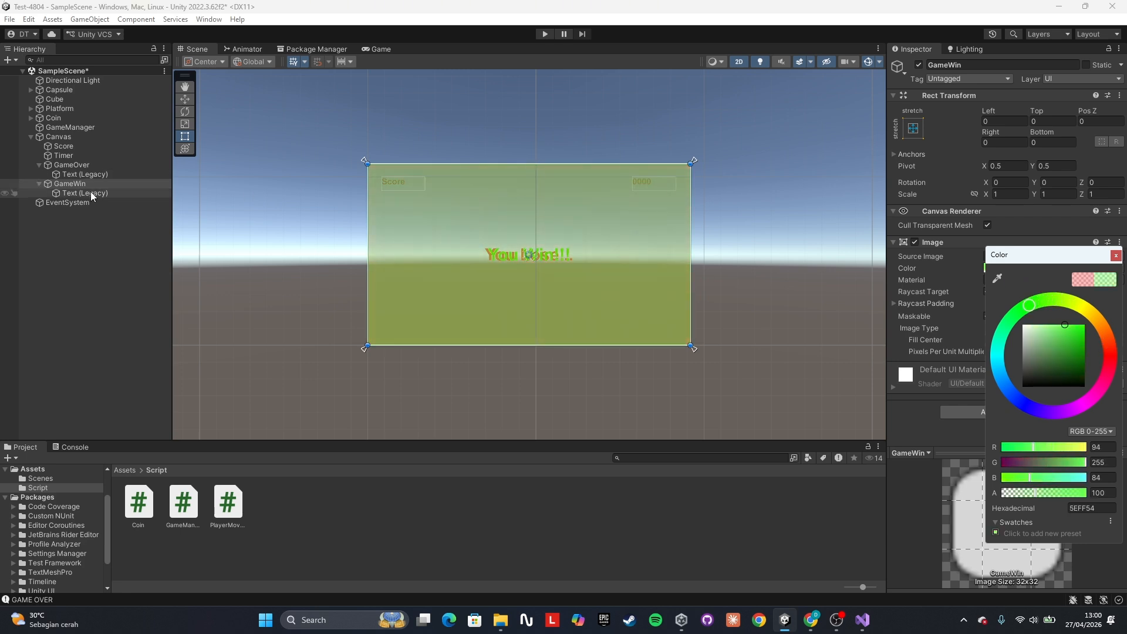
Step: Deactivate both the GameOver and GameWin panels so they start hidden
{"action": "left_click", "coordinate": [100, 164]}
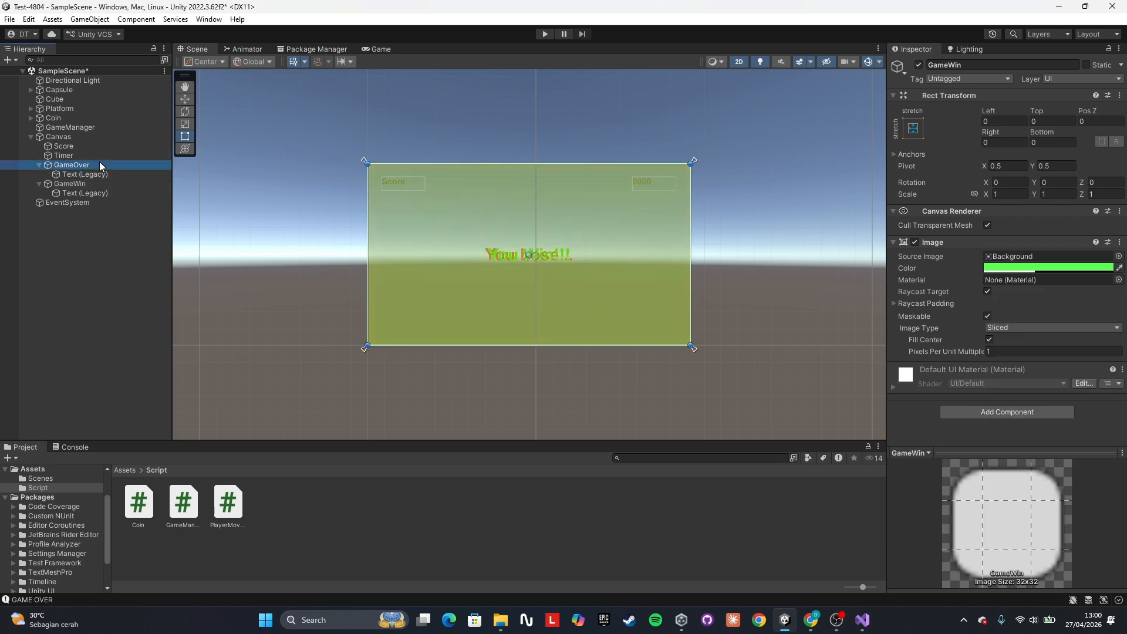
{"action": "left_click", "coordinate": [919, 65]}
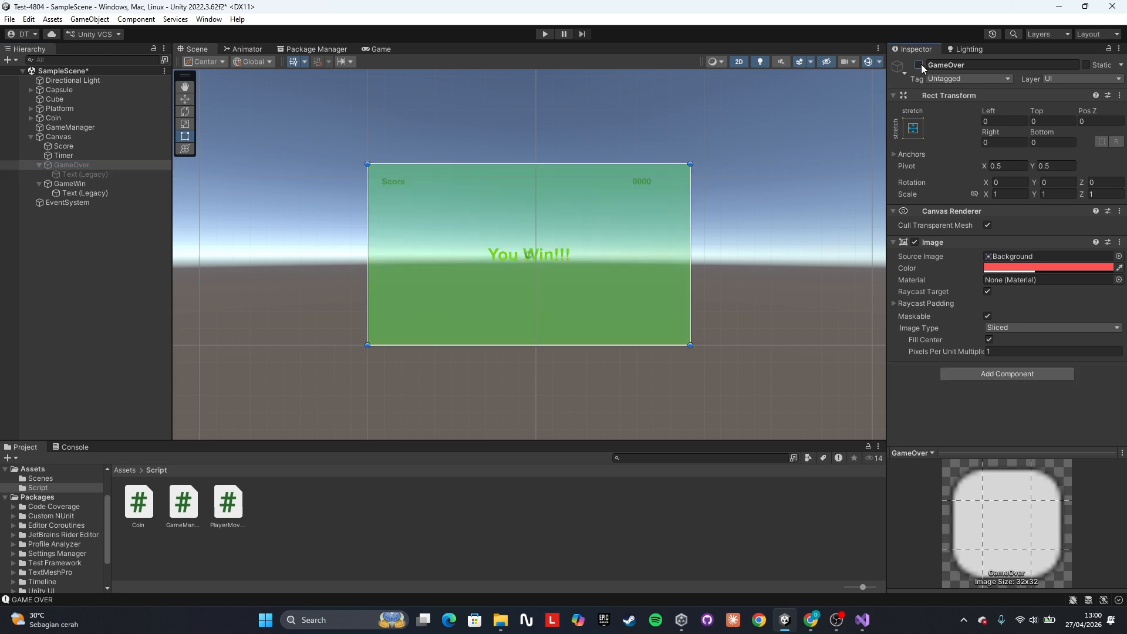
{"action": "left_click", "coordinate": [75, 184]}
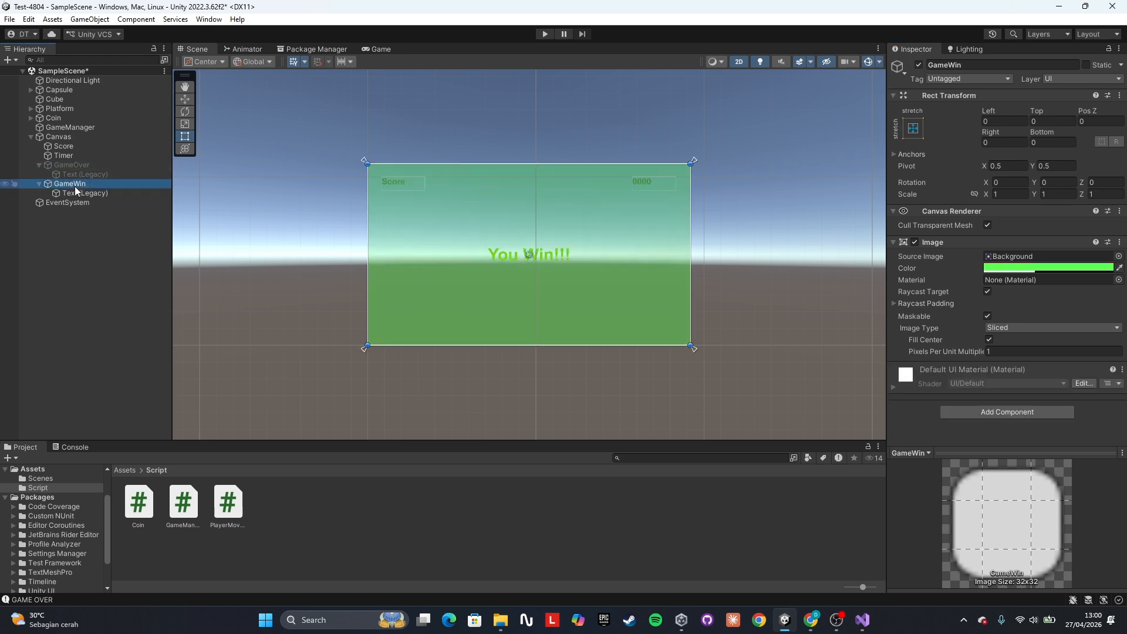
{"action": "left_click", "coordinate": [919, 65]}
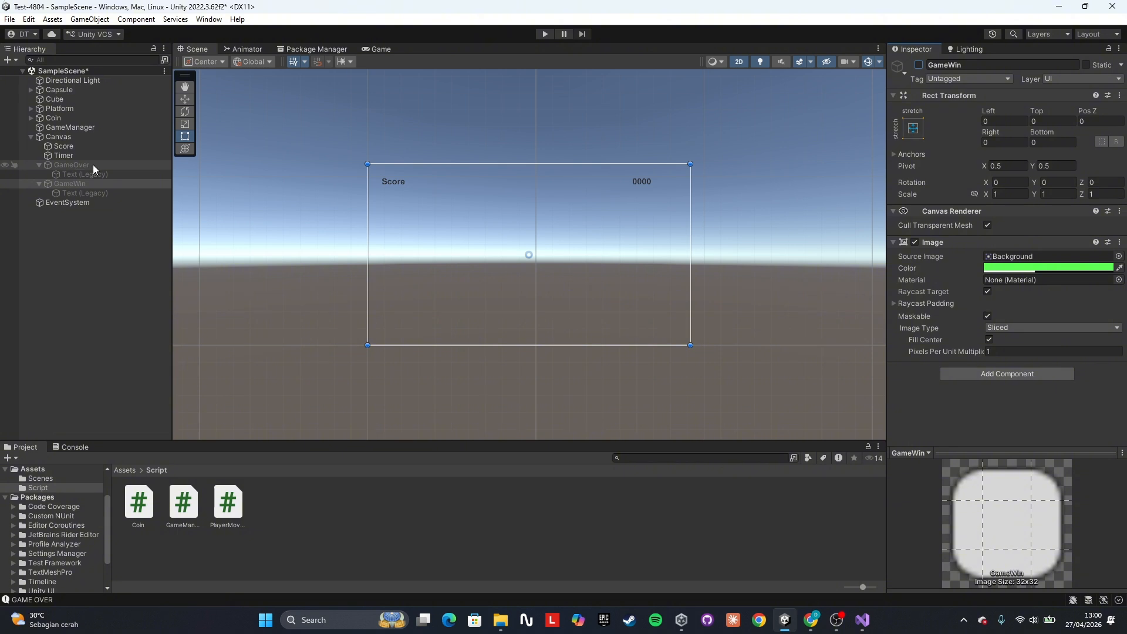
Step: Assign the GameOver panel to Game Over UI and the GameWin panel to Win UI in the GameManager script
{"action": "left_click", "coordinate": [86, 127]}
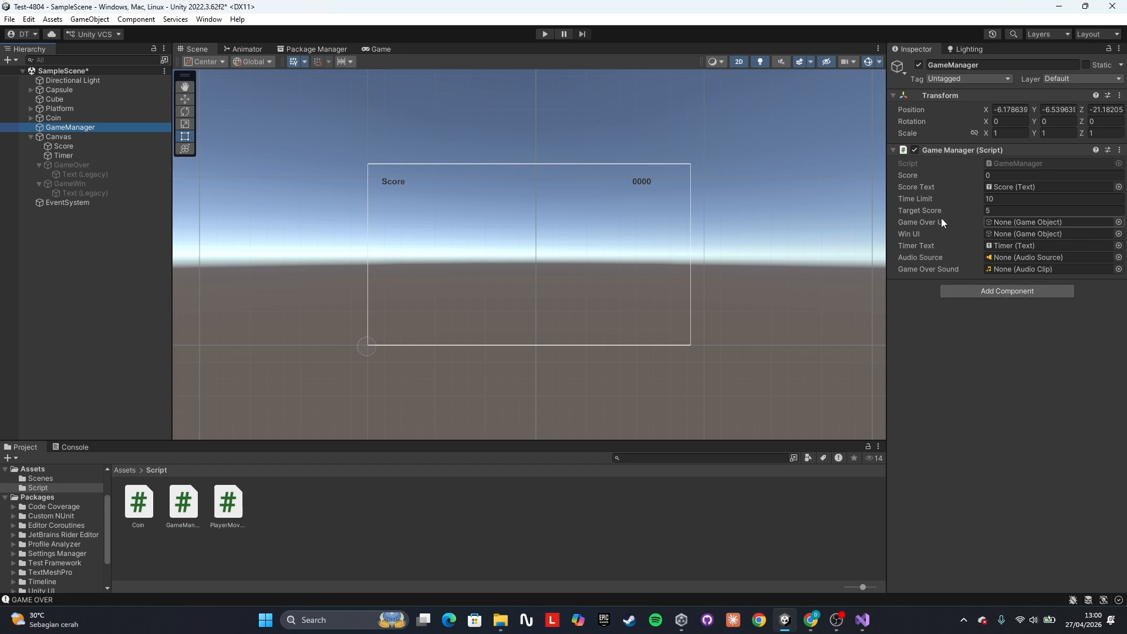
{"action": "left_click_drag", "start_coordinate": [72, 166], "coordinate": [1022, 223]}
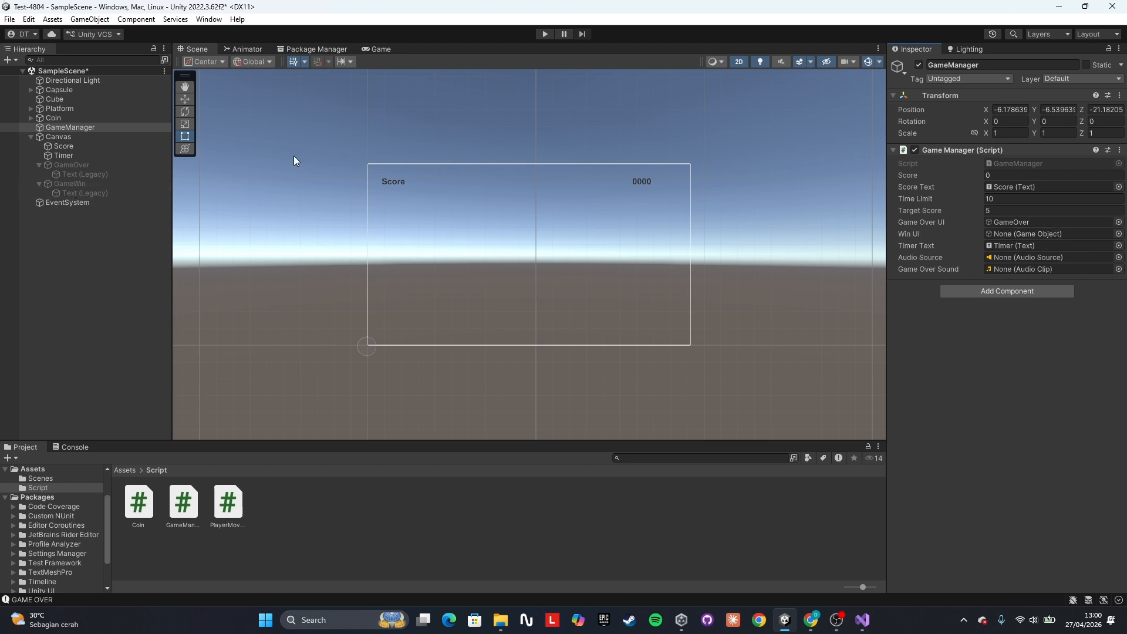
{"action": "left_click_drag", "start_coordinate": [65, 181], "coordinate": [1005, 236]}
{"action": "left_click", "coordinate": [1005, 235]}
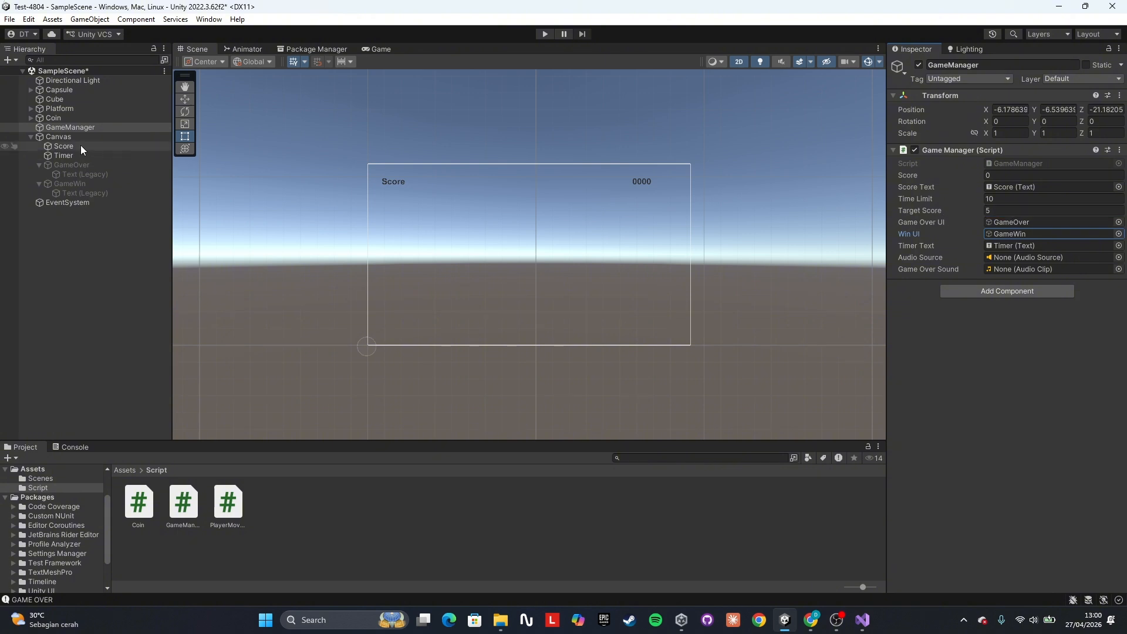
Step: Check the Coin script on the three coins in the Coin group and try a Value of 2 on the first coin
{"action": "left_click", "coordinate": [28, 115]}
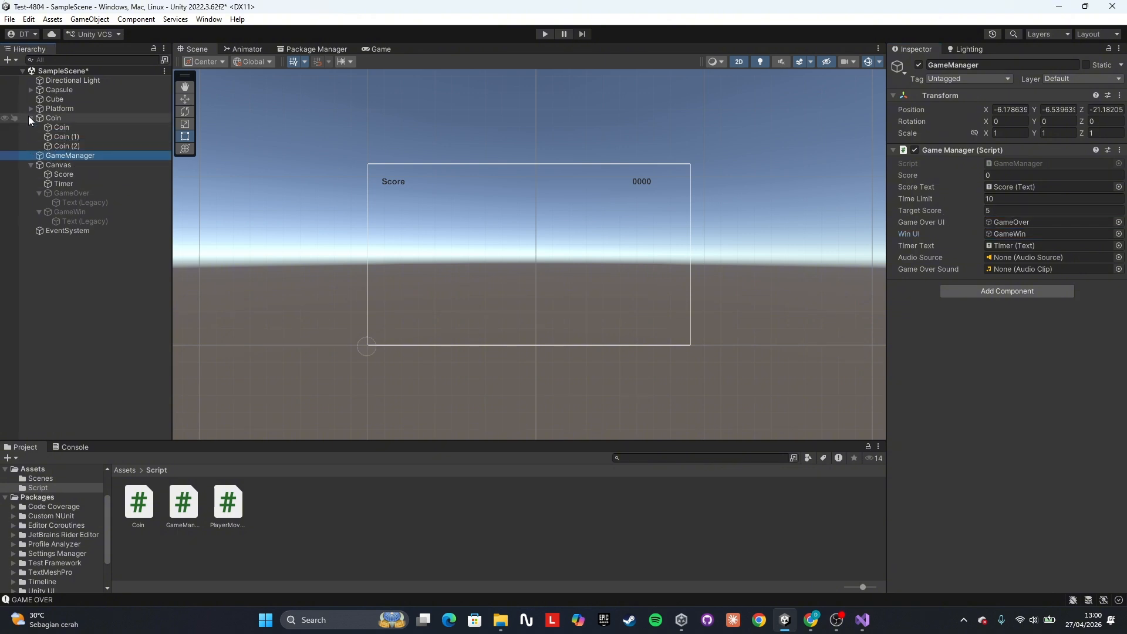
{"action": "left_click", "coordinate": [54, 128]}
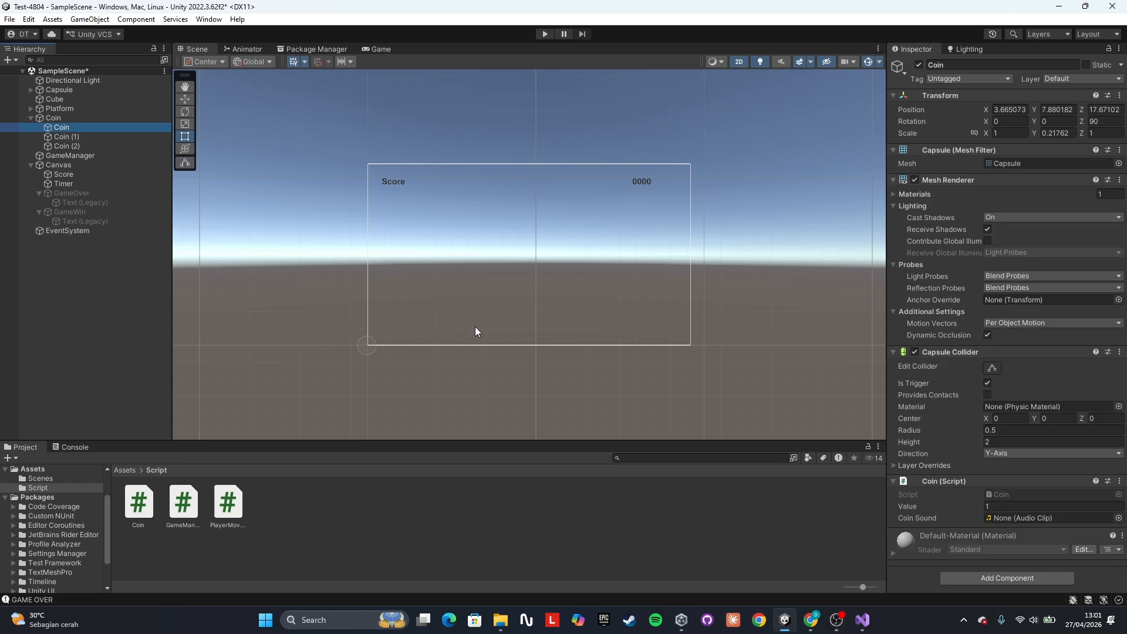
{"action": "left_click", "coordinate": [79, 135]}
{"action": "left_click", "coordinate": [76, 146]}
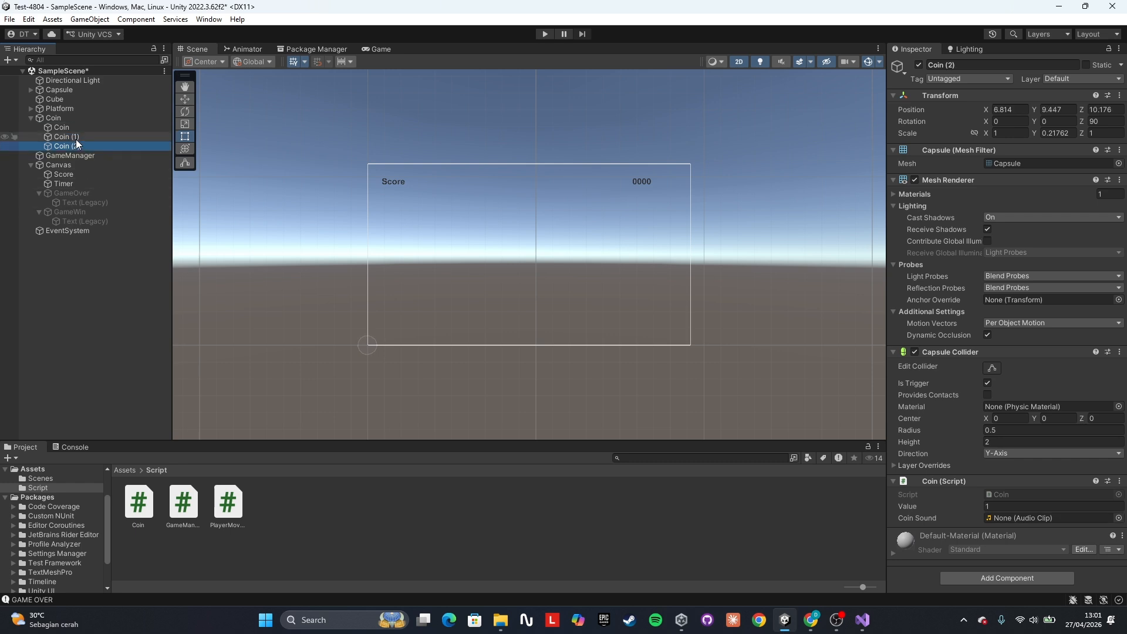
{"action": "left_click", "coordinate": [76, 128]}
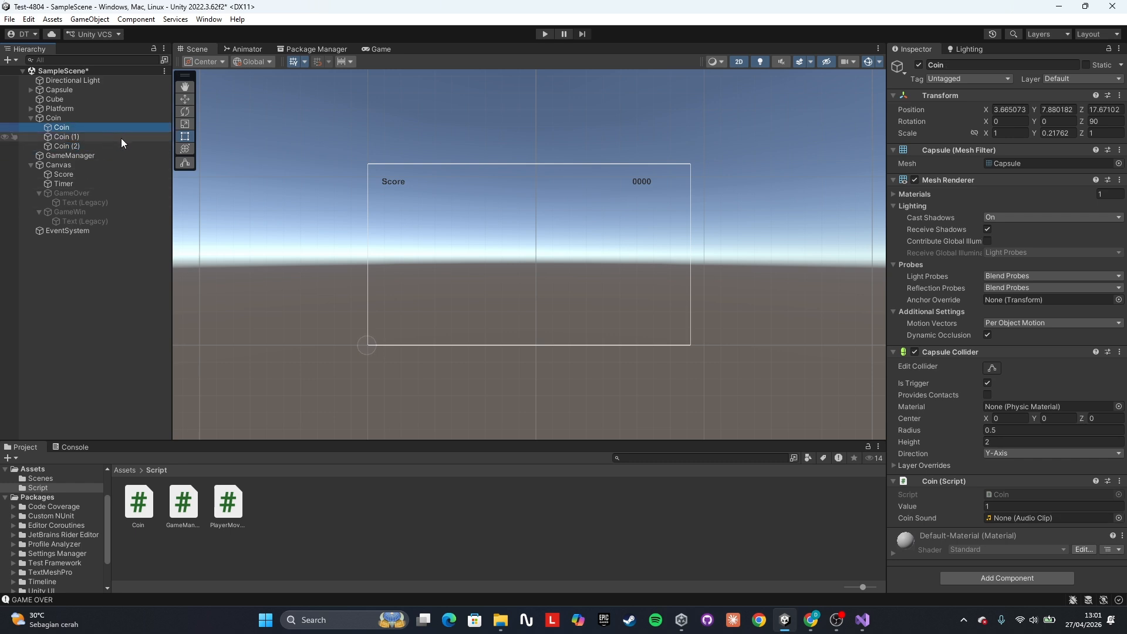
{"action": "left_click", "coordinate": [1014, 505]}
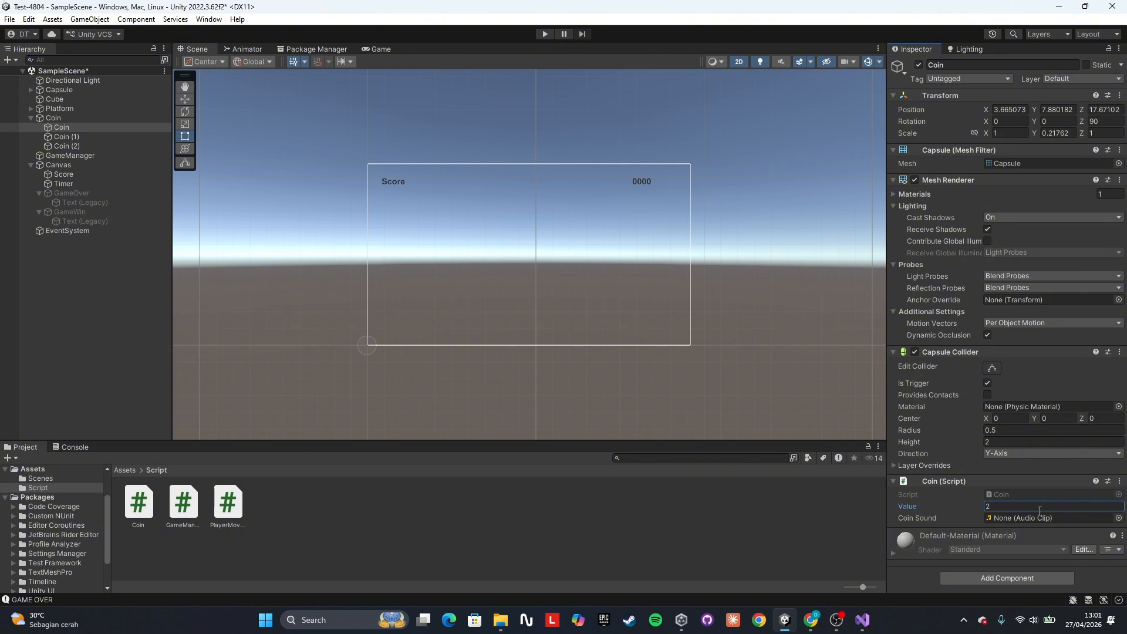
Step: Check the values of Coin (1) and Coin (2), and set the first coin's Value back to 1
{"action": "left_click", "coordinate": [94, 137]}
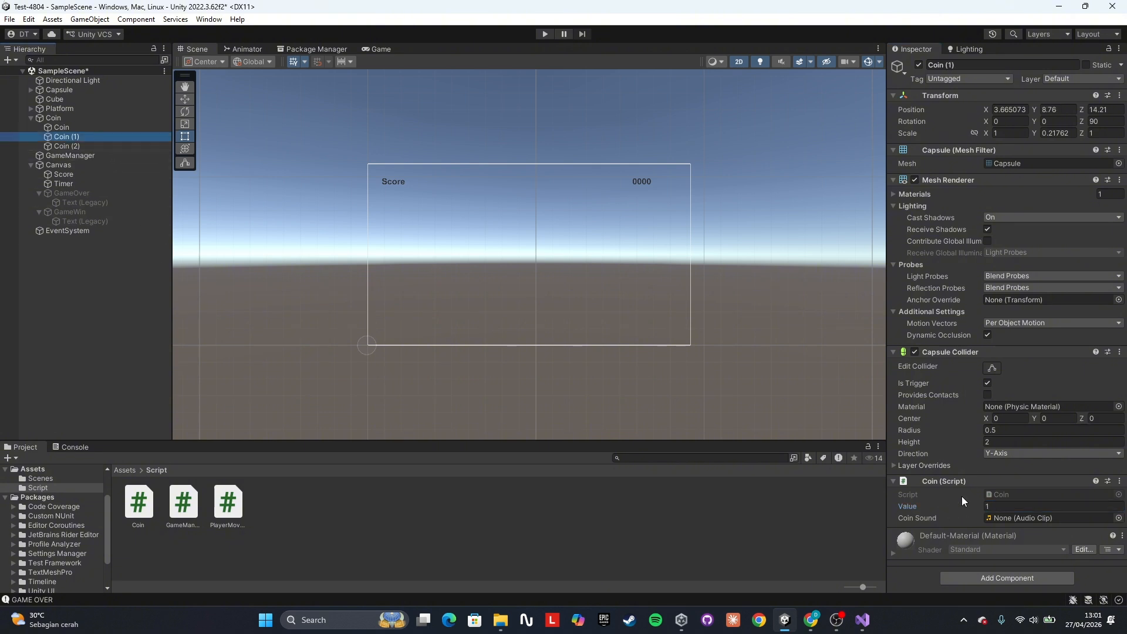
{"action": "left_click", "coordinate": [89, 145]}
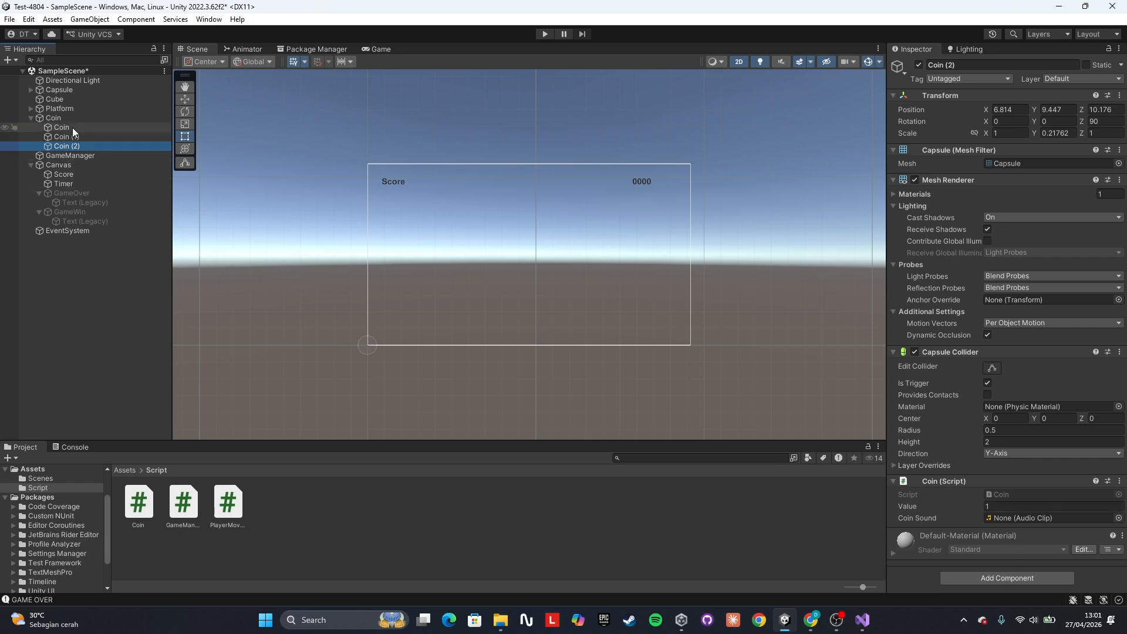
{"action": "left_click", "coordinate": [72, 128]}
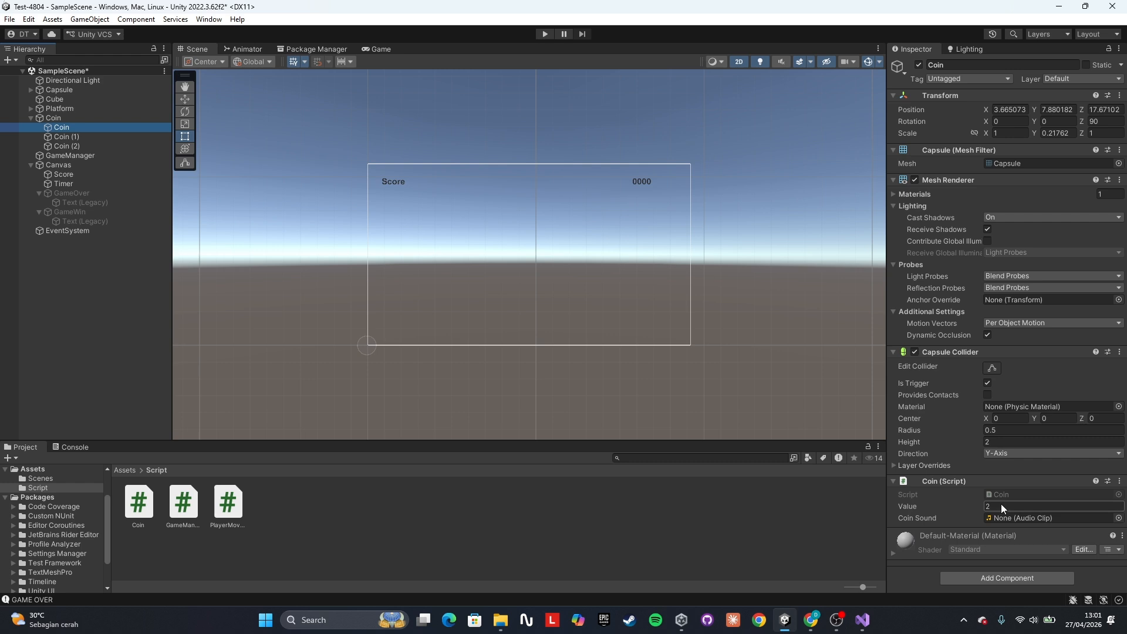
{"action": "left_click", "coordinate": [1024, 506]}
{"action": "type", "text": "1"}
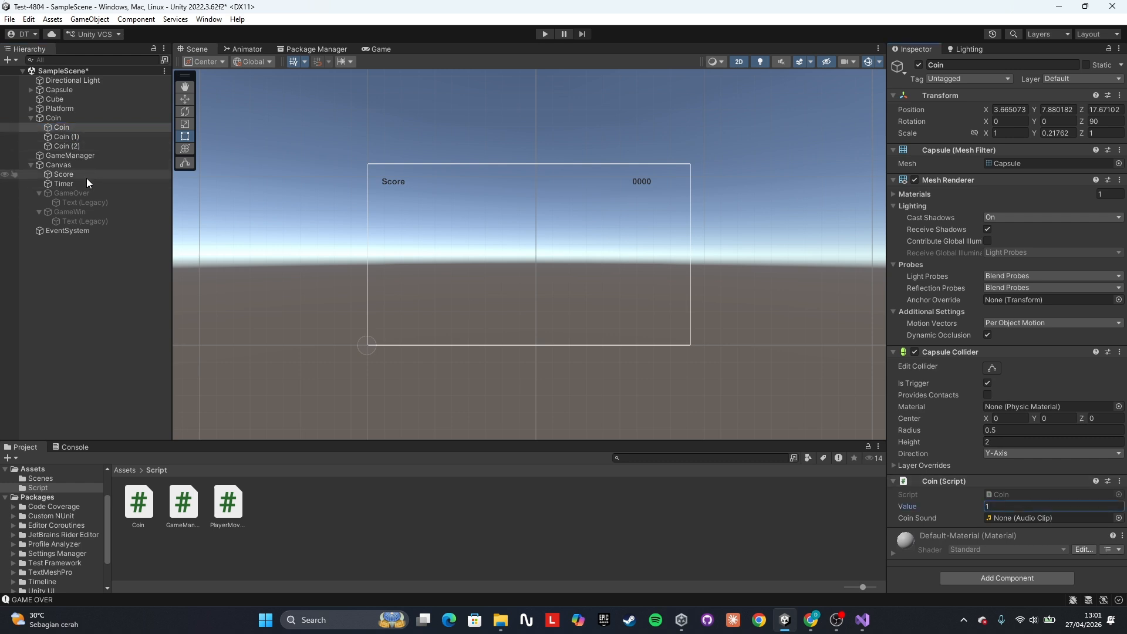
Step: Set the GameManager's Target Score to 3
{"action": "left_click", "coordinate": [92, 157]}
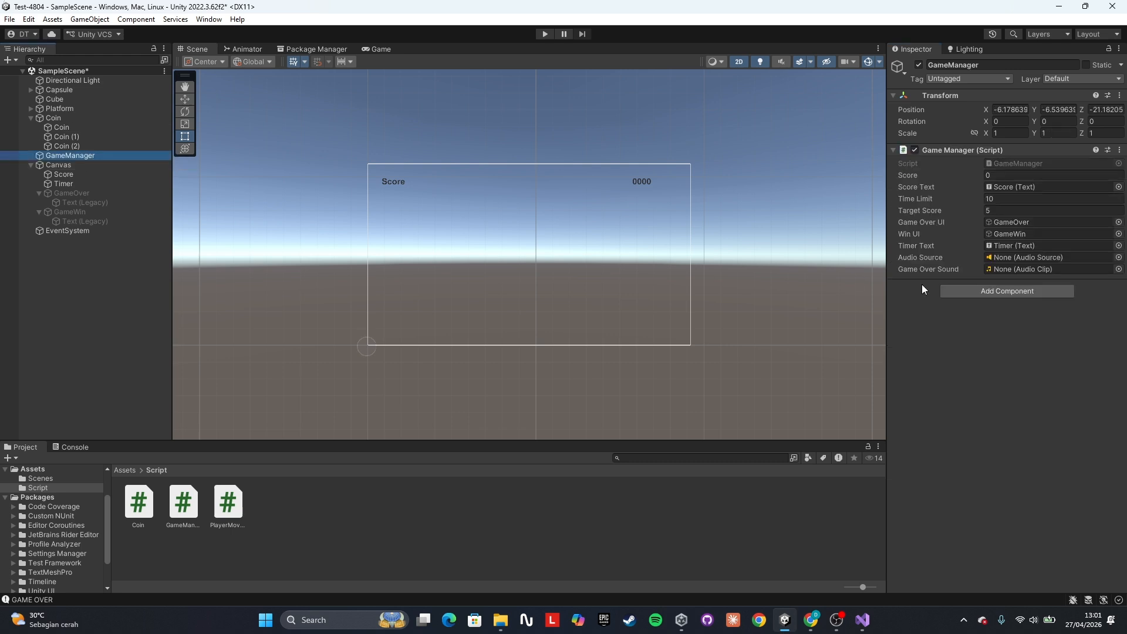
{"action": "left_click", "coordinate": [1008, 211]}
{"action": "type", "text": "3"}
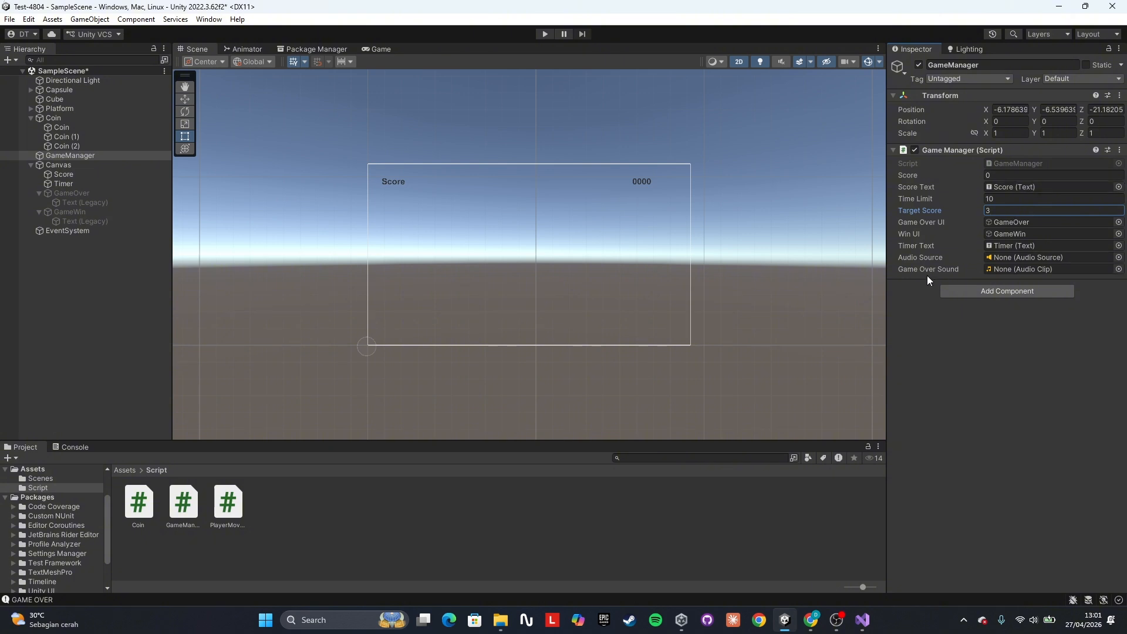
Step: Play the game without collecting coins until the timer runs out to test the lose screen, and stop it
{"action": "left_click", "coordinate": [547, 34]}
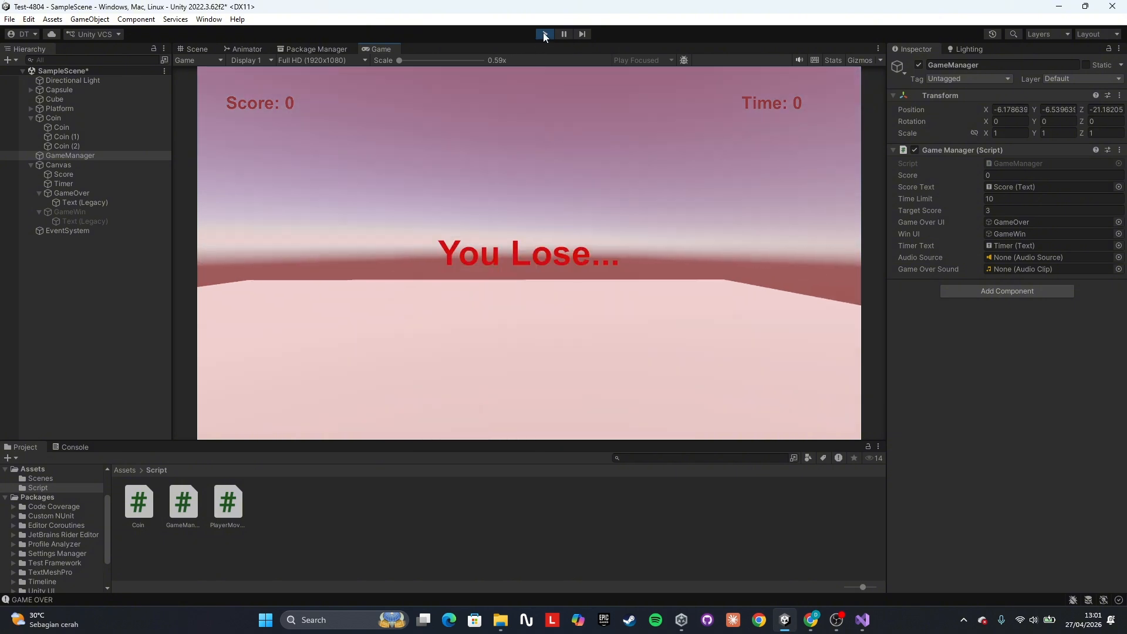
{"action": "left_click", "coordinate": [545, 35]}
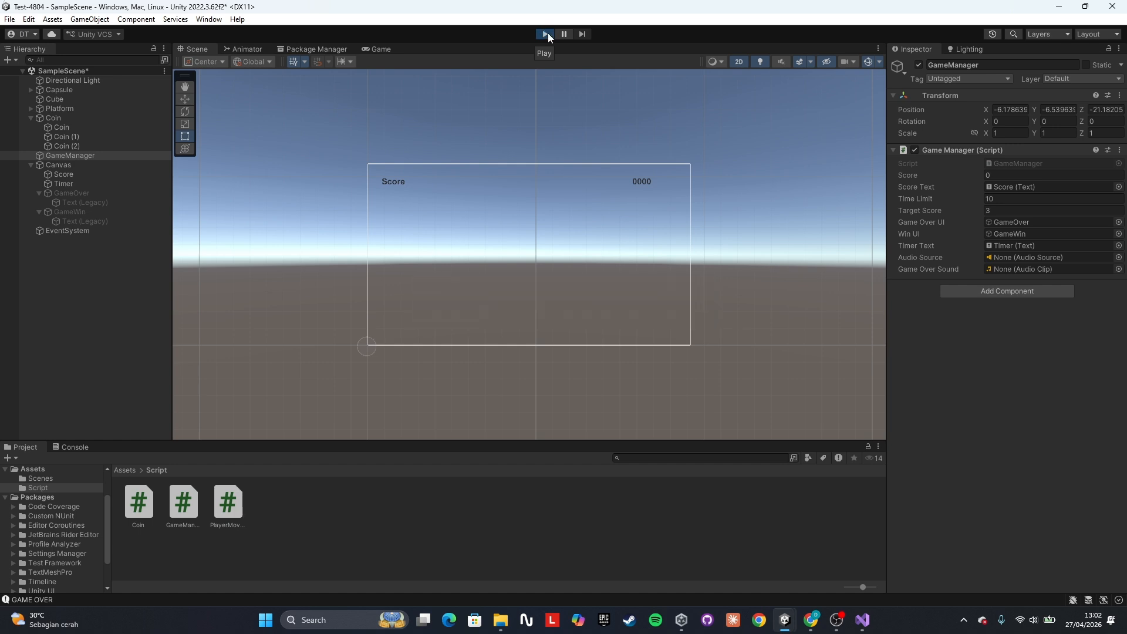
Step: Play the game again and collect all three coins within the time limit to test the win screen
{"action": "key", "text": "w"}
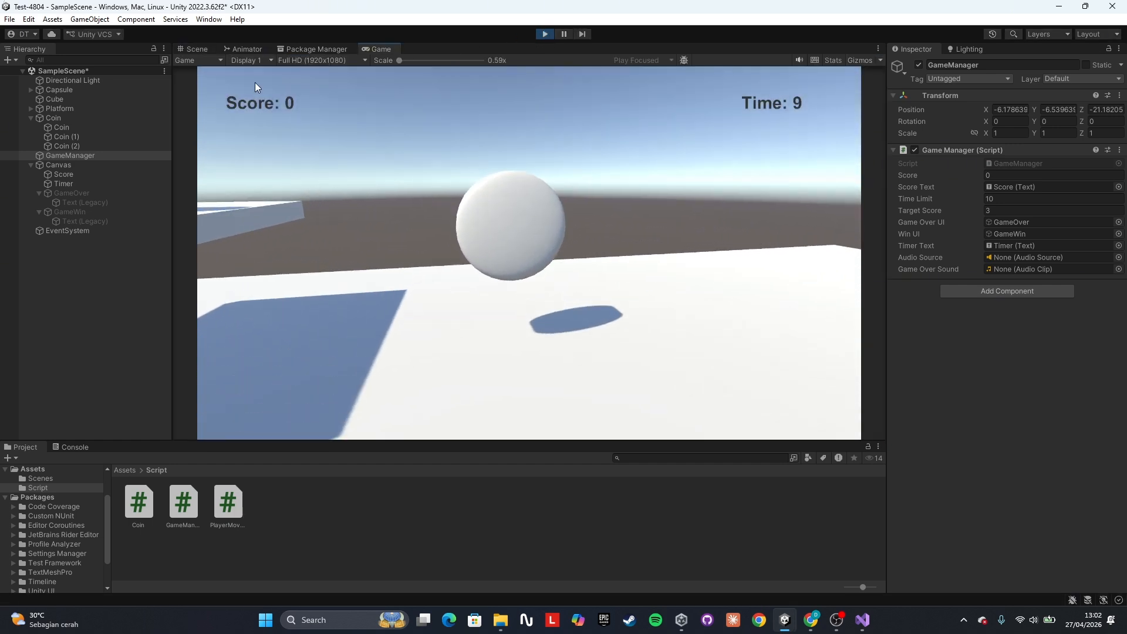
{"action": "key", "text": "space"}
{"action": "key", "text": "w"}
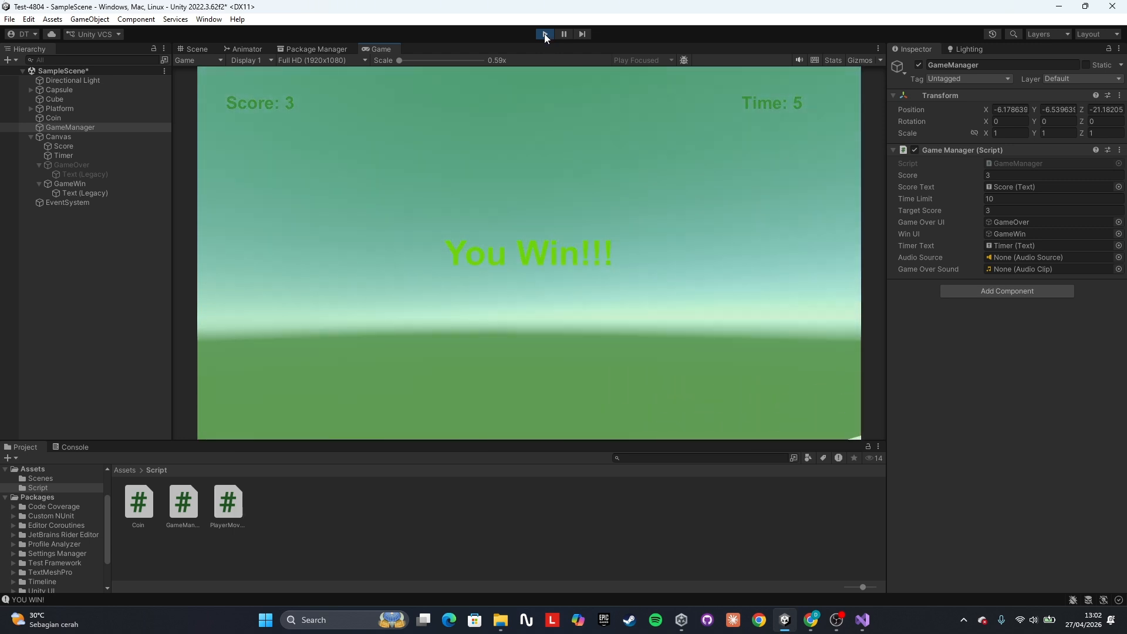
Step: Stop the game and create a new scene named MainMenu in the Scenes folder
{"action": "left_click", "coordinate": [544, 33]}
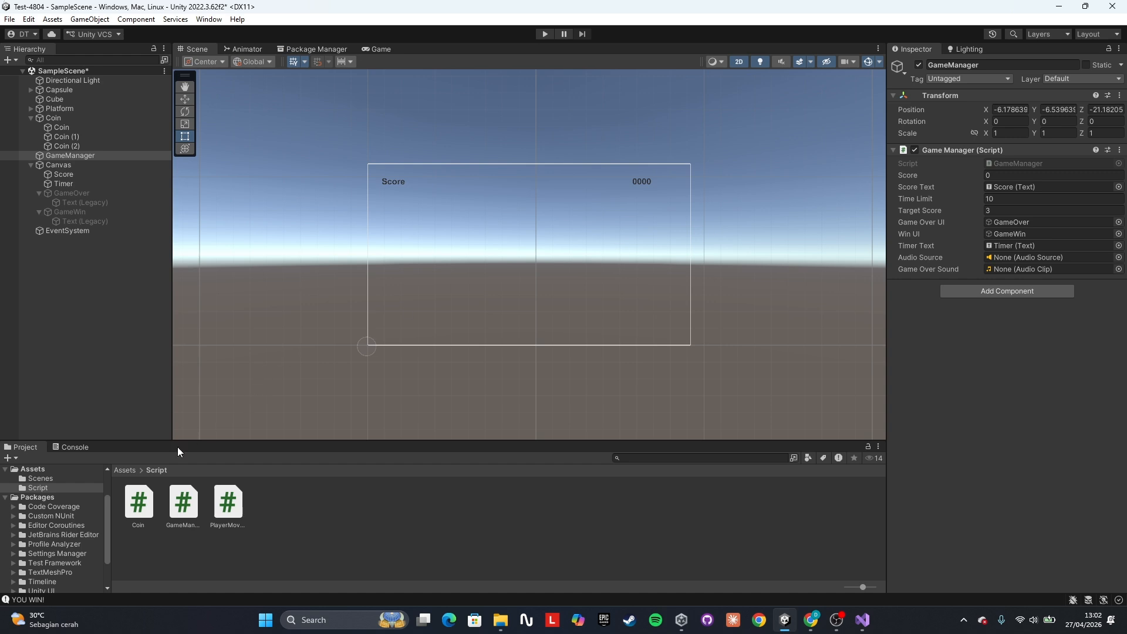
{"action": "left_click", "coordinate": [134, 470]}
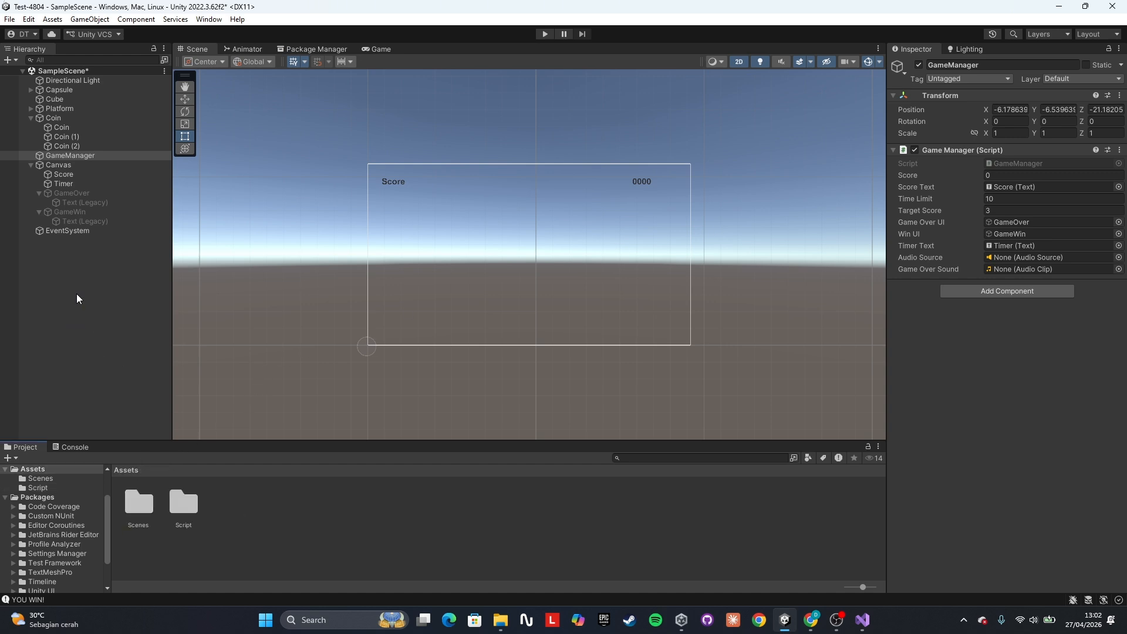
{"action": "left_click", "coordinate": [241, 506]}
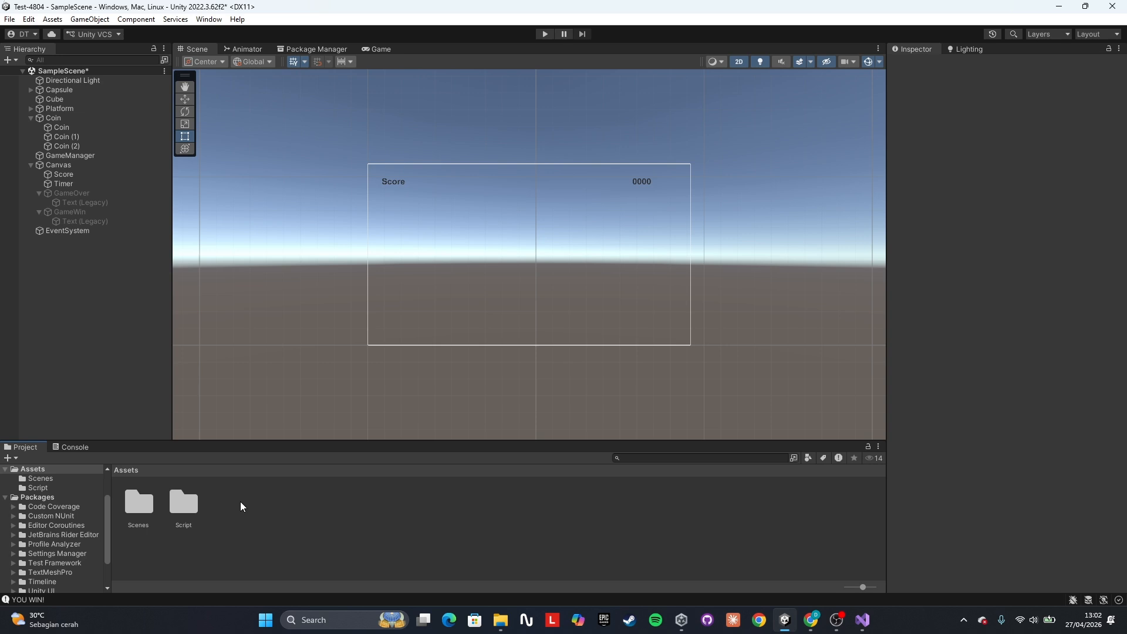
{"action": "double_click", "coordinate": [146, 508]}
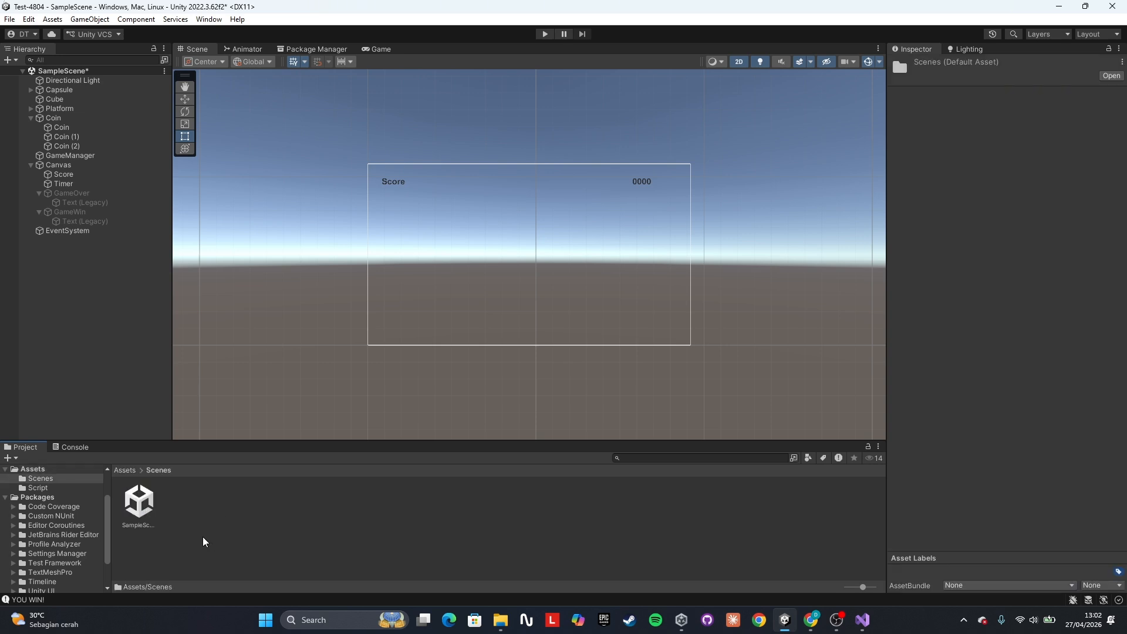
{"action": "right_click", "coordinate": [220, 507]}
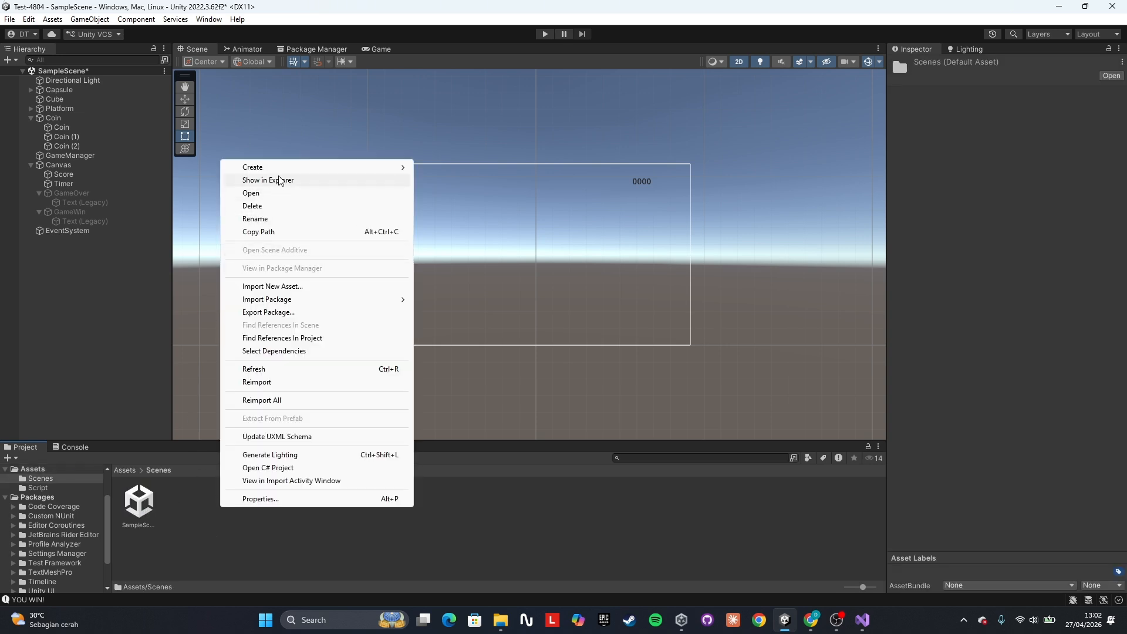
{"action": "mouse_move", "coordinate": [284, 169]}
{"action": "left_click", "coordinate": [474, 240]}
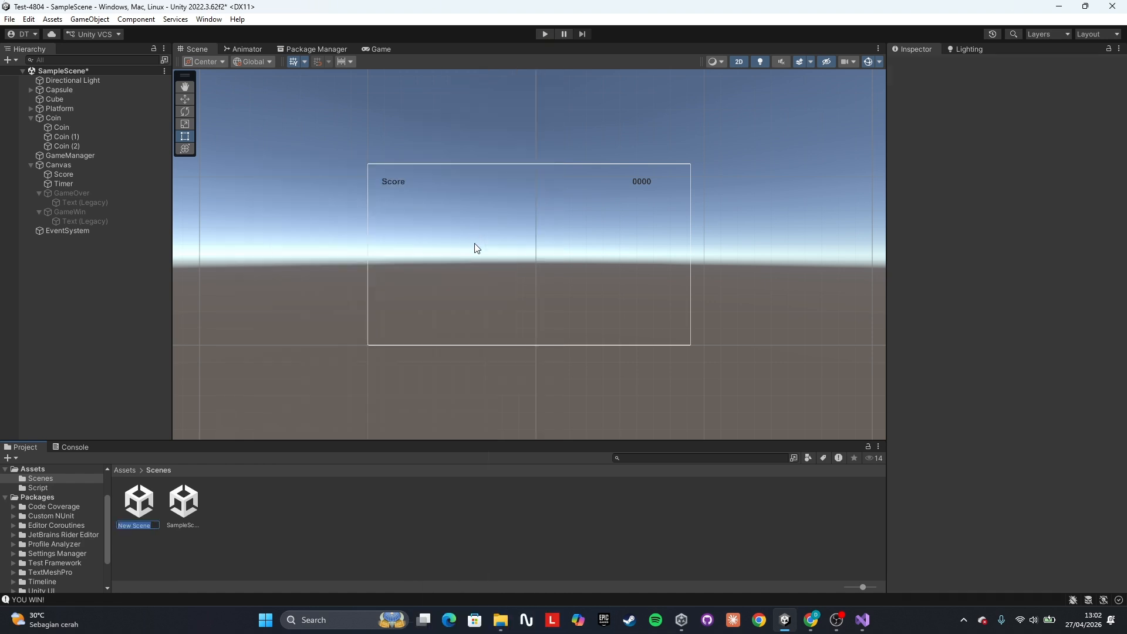
{"action": "type", "text": "MainMenu"}
{"action": "key", "text": "Return"}
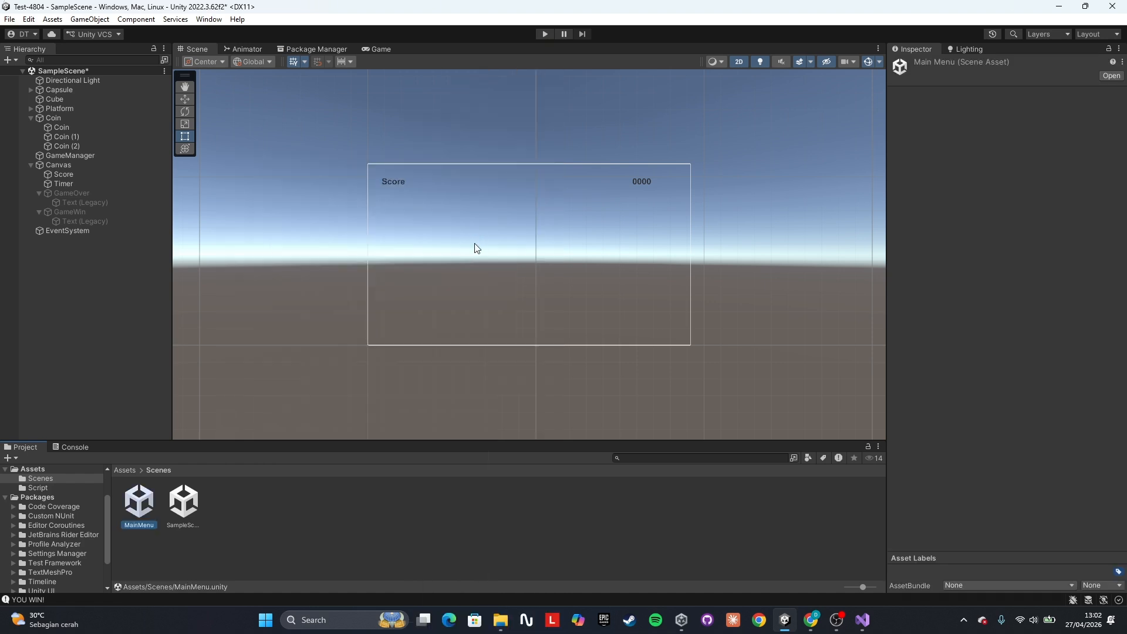
Step: Open the MainMenu scene, saving the changes to SampleScene, and add a UI Canvas to it
{"action": "double_click", "coordinate": [152, 500]}
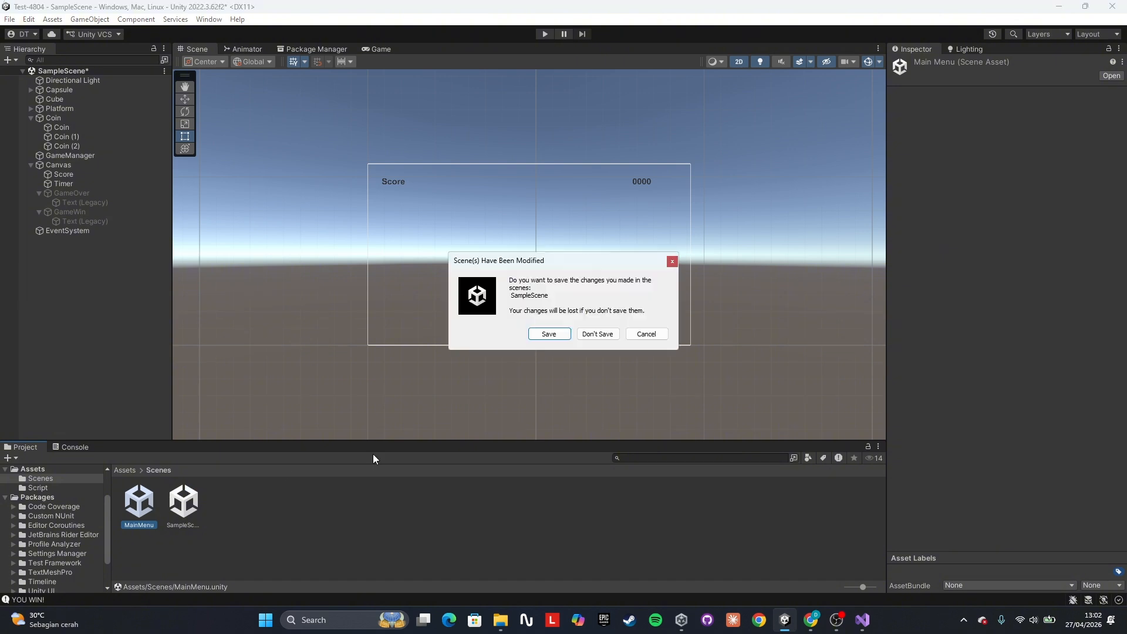
{"action": "left_click", "coordinate": [549, 334]}
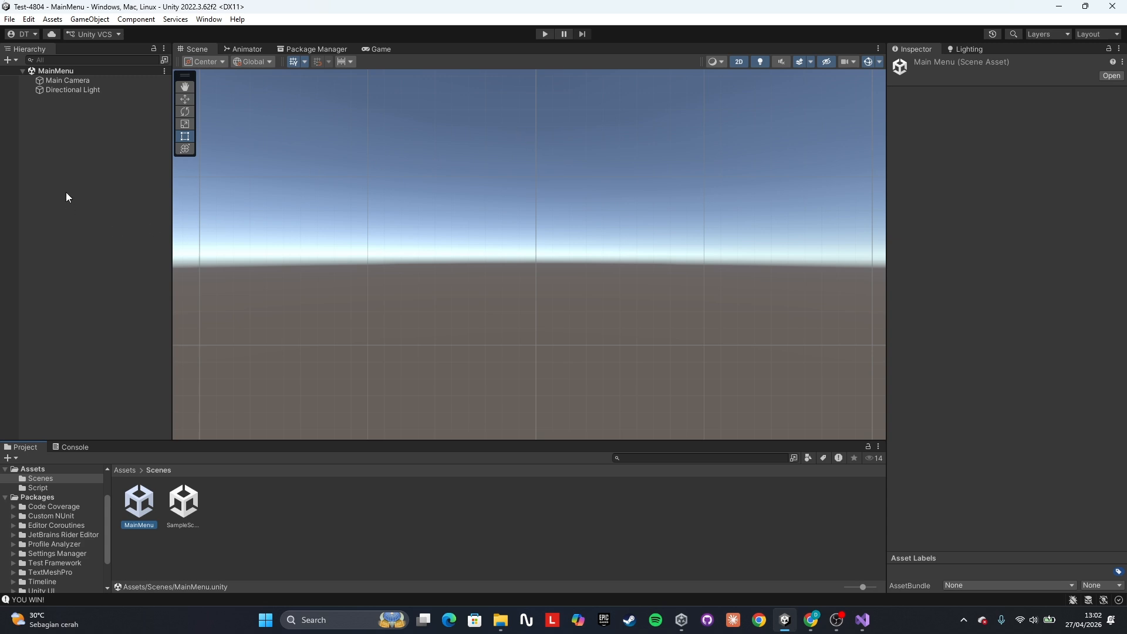
{"action": "left_click", "coordinate": [97, 162]}
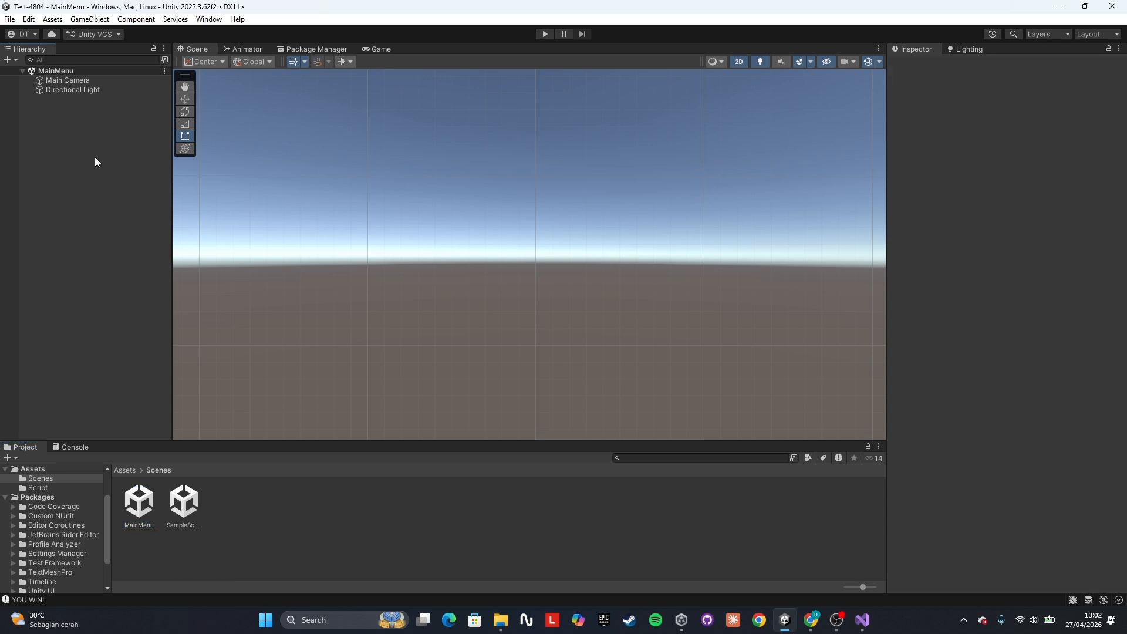
{"action": "right_click", "coordinate": [78, 207]}
{"action": "mouse_move", "coordinate": [152, 386]}
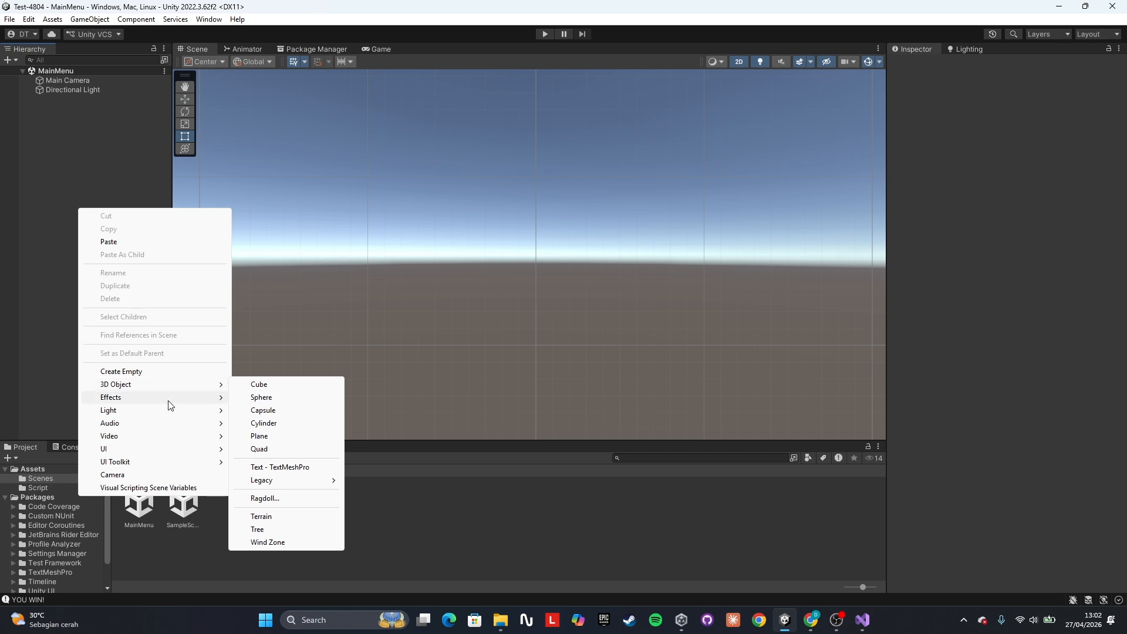
{"action": "mouse_move", "coordinate": [167, 450]}
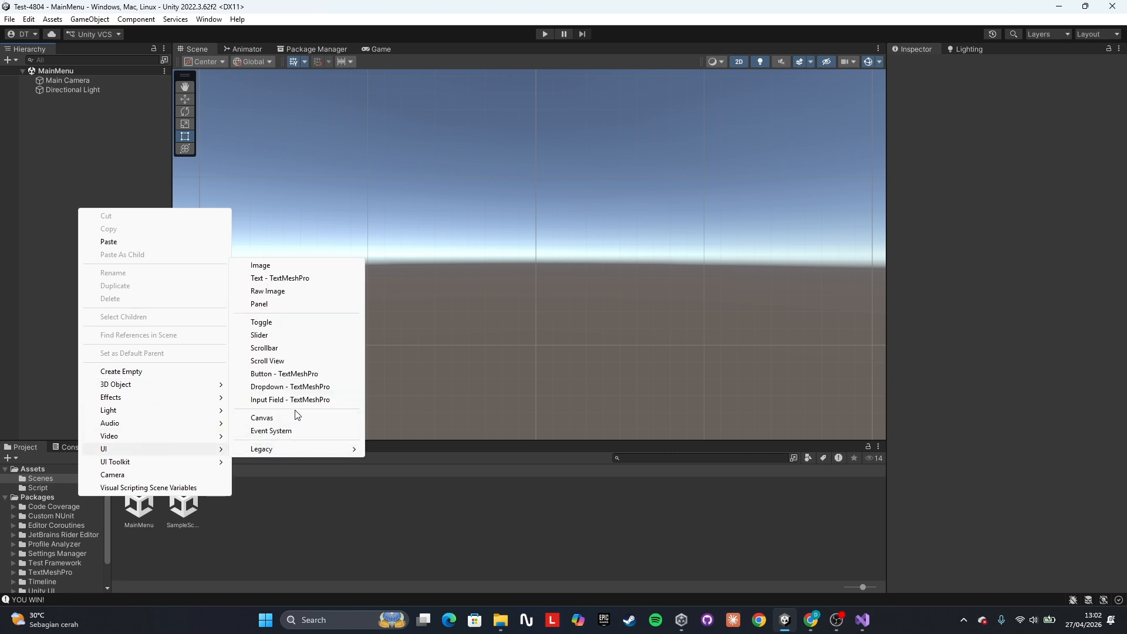
{"action": "left_click", "coordinate": [297, 418]}
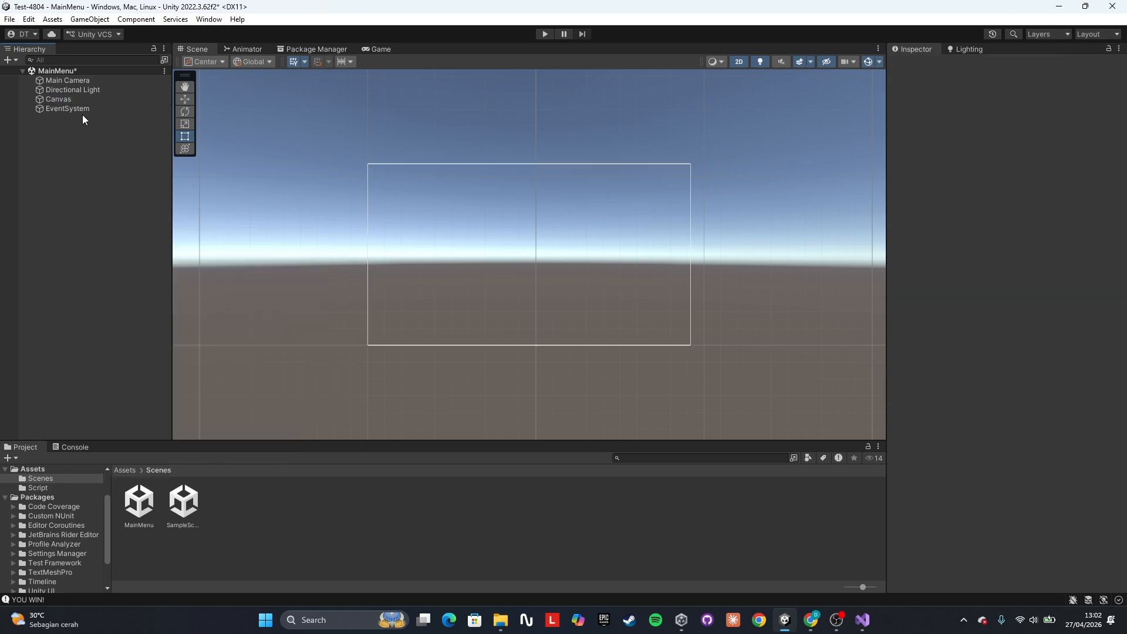
Step: Add a UI Panel under the Canvas and name it MainMenu
{"action": "left_click", "coordinate": [72, 101]}
{"action": "right_click", "coordinate": [72, 99]}
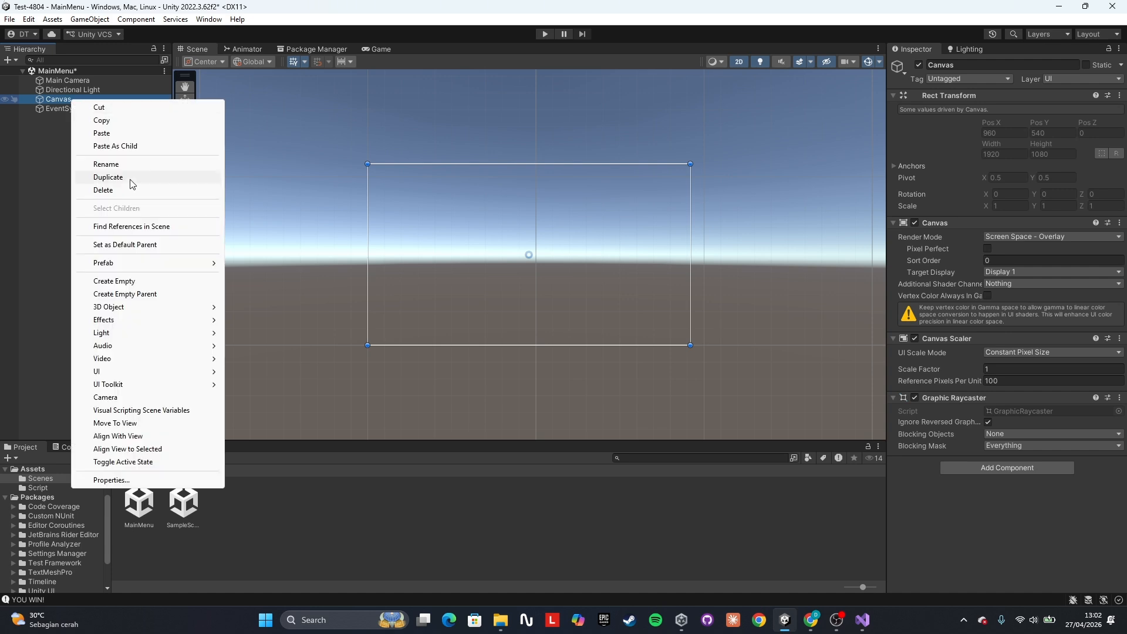
{"action": "mouse_move", "coordinate": [127, 374]}
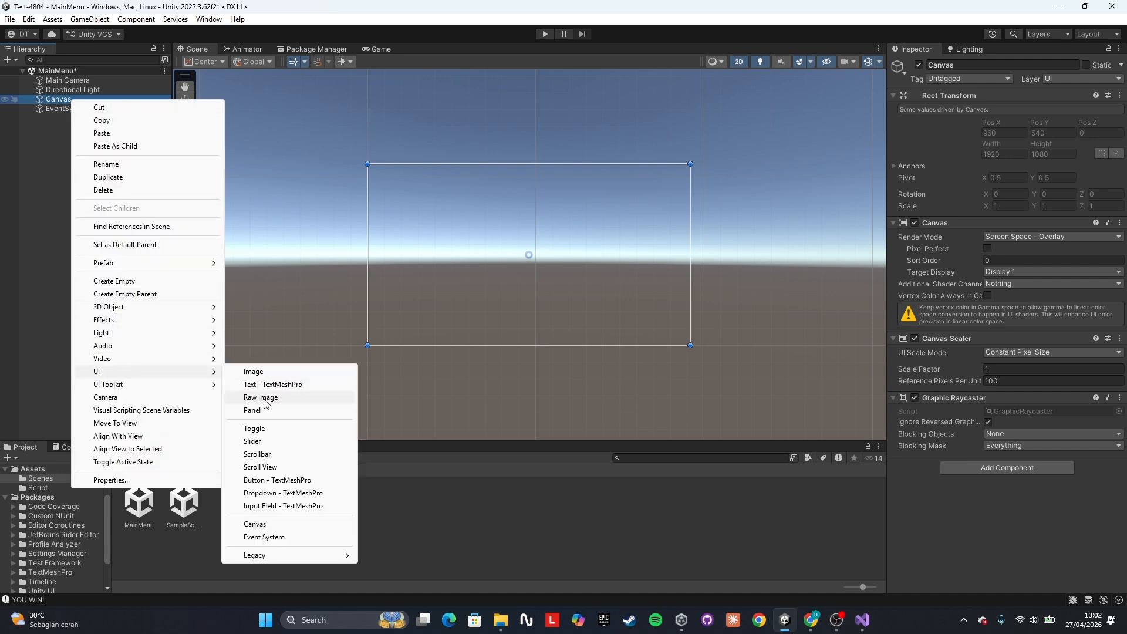
{"action": "left_click", "coordinate": [264, 410]}
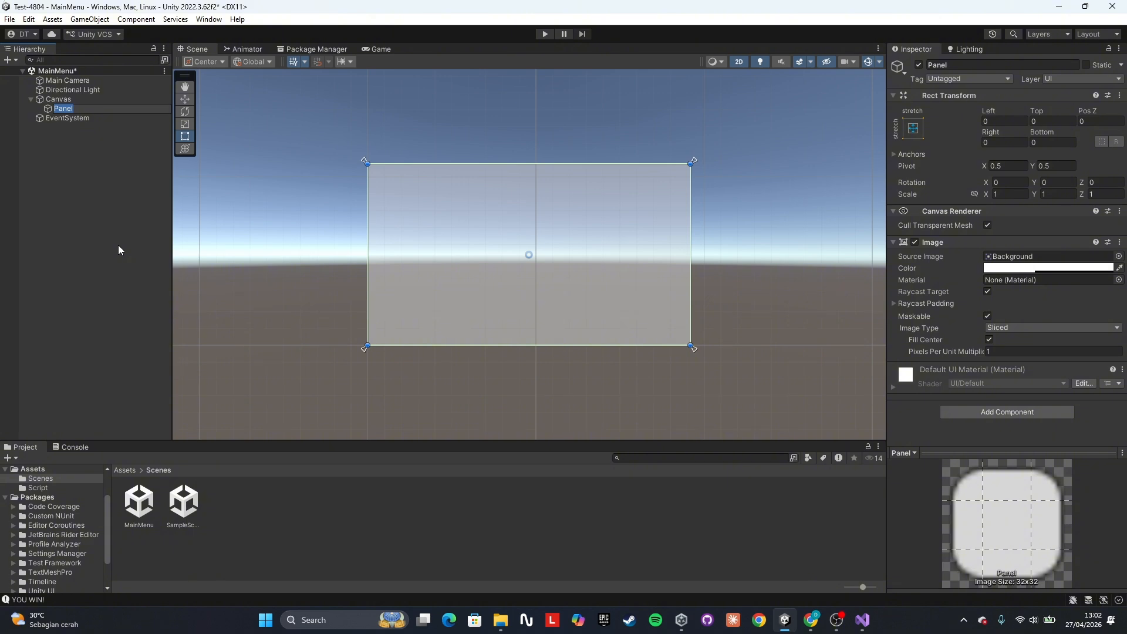
{"action": "type", "text": "MainMenu"}
{"action": "key", "text": "Return"}
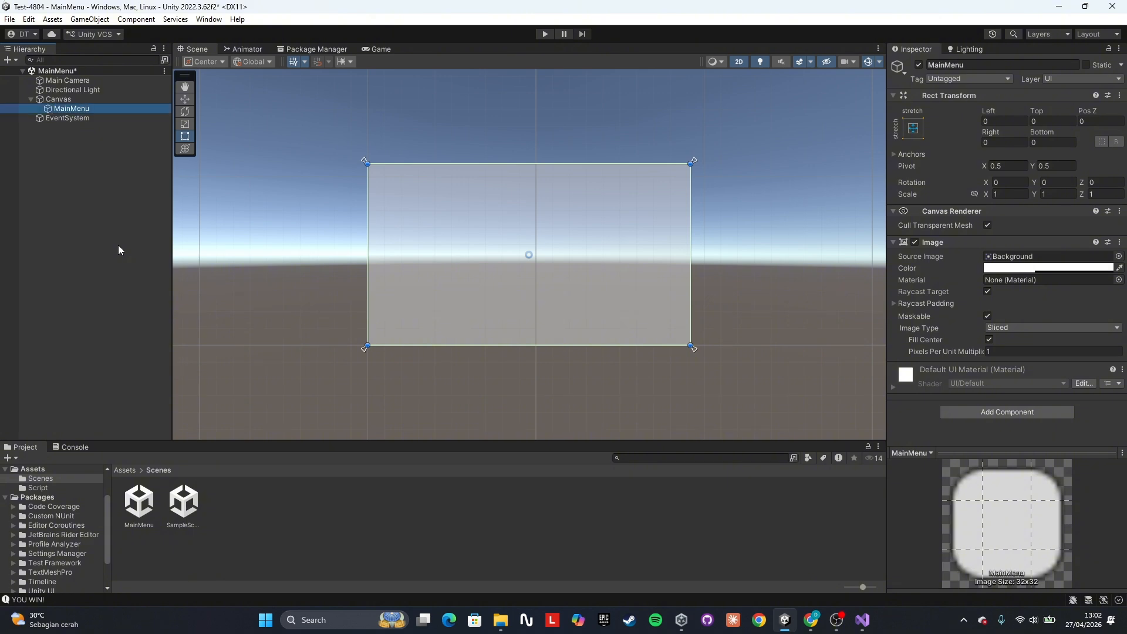
{"action": "left_click", "coordinate": [82, 128]}
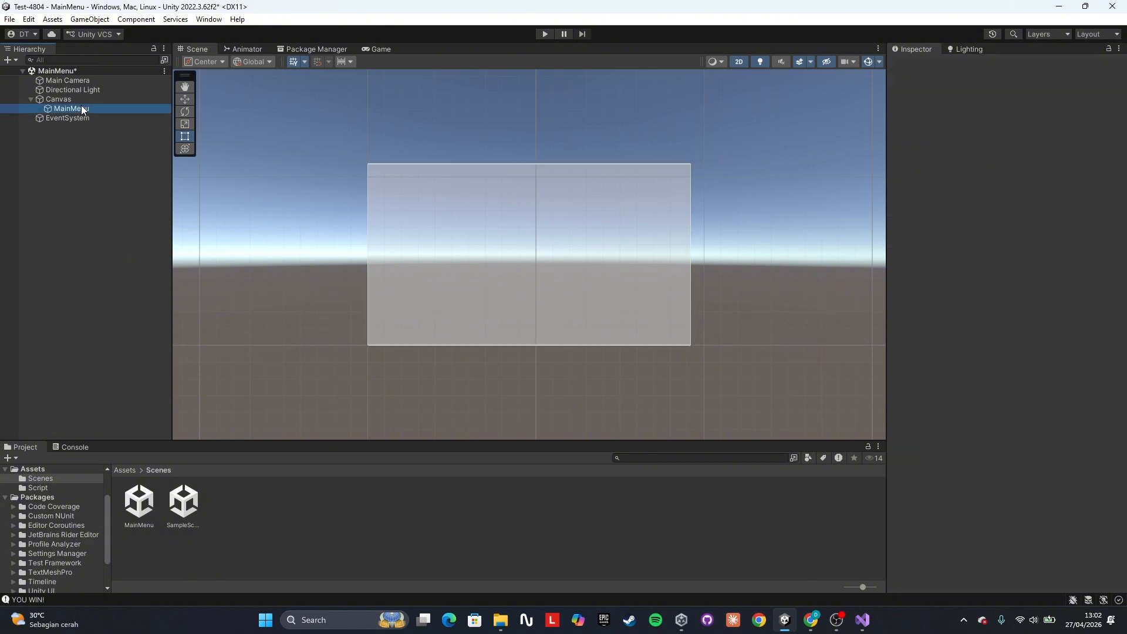
Step: Add a legacy Text to the MainMenu panel and enlarge its box to about 338 by 128
{"action": "left_click", "coordinate": [84, 109]}
{"action": "right_click", "coordinate": [84, 109]}
{"action": "mouse_move", "coordinate": [147, 380]}
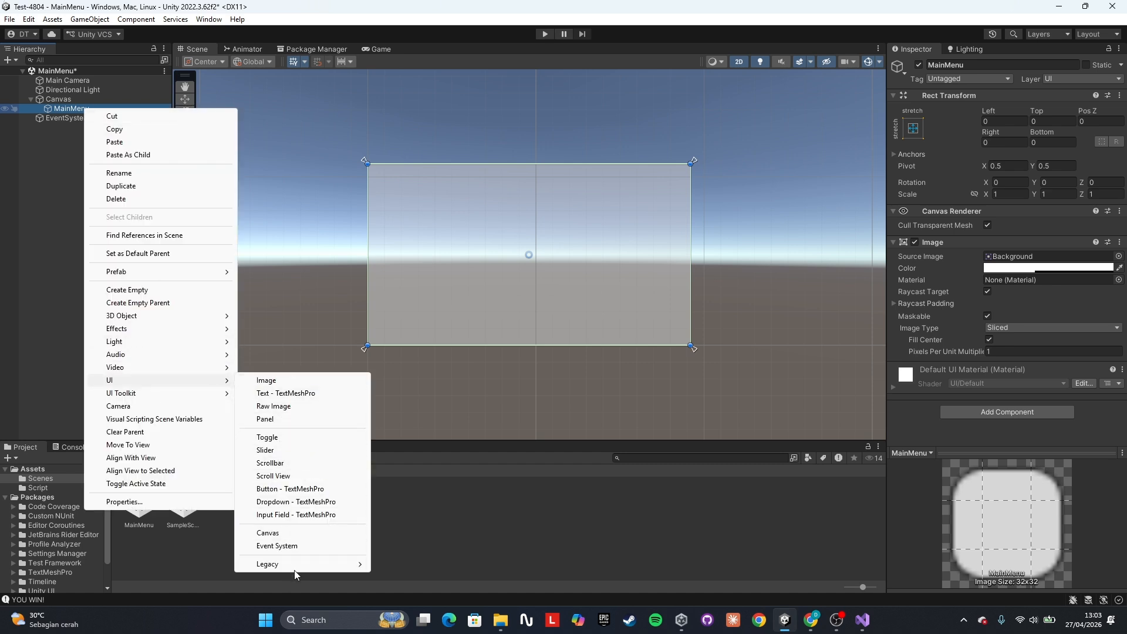
{"action": "mouse_move", "coordinate": [293, 564]}
{"action": "left_click", "coordinate": [387, 564]}
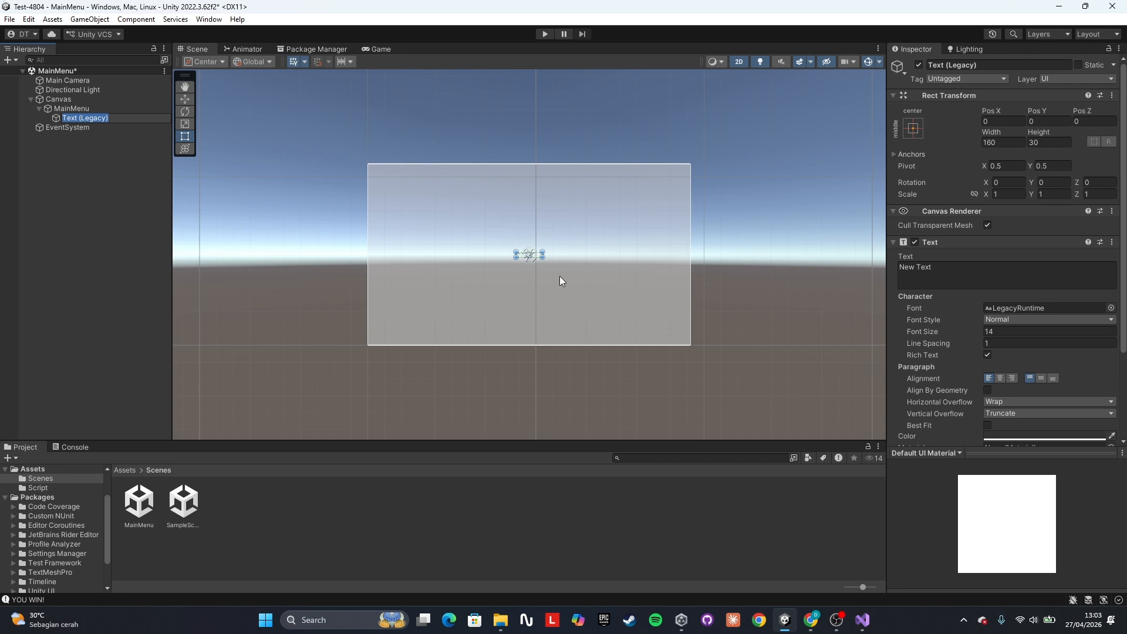
{"action": "left_click_drag", "start_coordinate": [545, 252], "coordinate": [572, 236]}
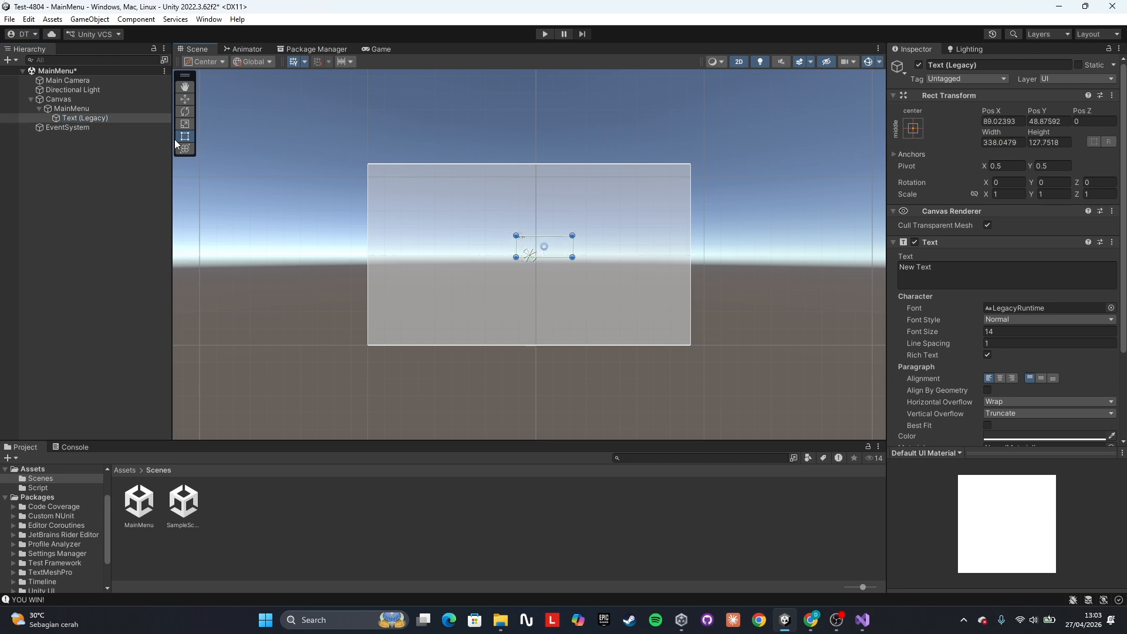
Step: Set the text to "Coin Game" in bold with a font size of 100
{"action": "left_click", "coordinate": [953, 282]}
{"action": "type", "text": "C"}
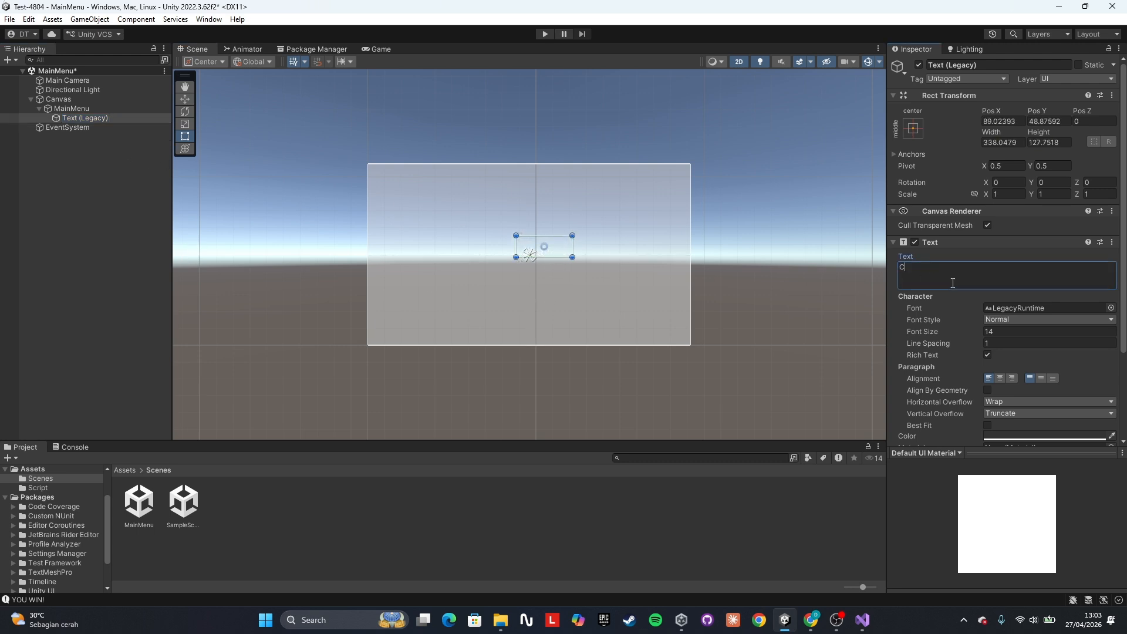
{"action": "type", "text": "oin Game"}
{"action": "left_click", "coordinate": [1001, 320]}
{"action": "left_click", "coordinate": [997, 344]}
{"action": "left_click", "coordinate": [1005, 332]}
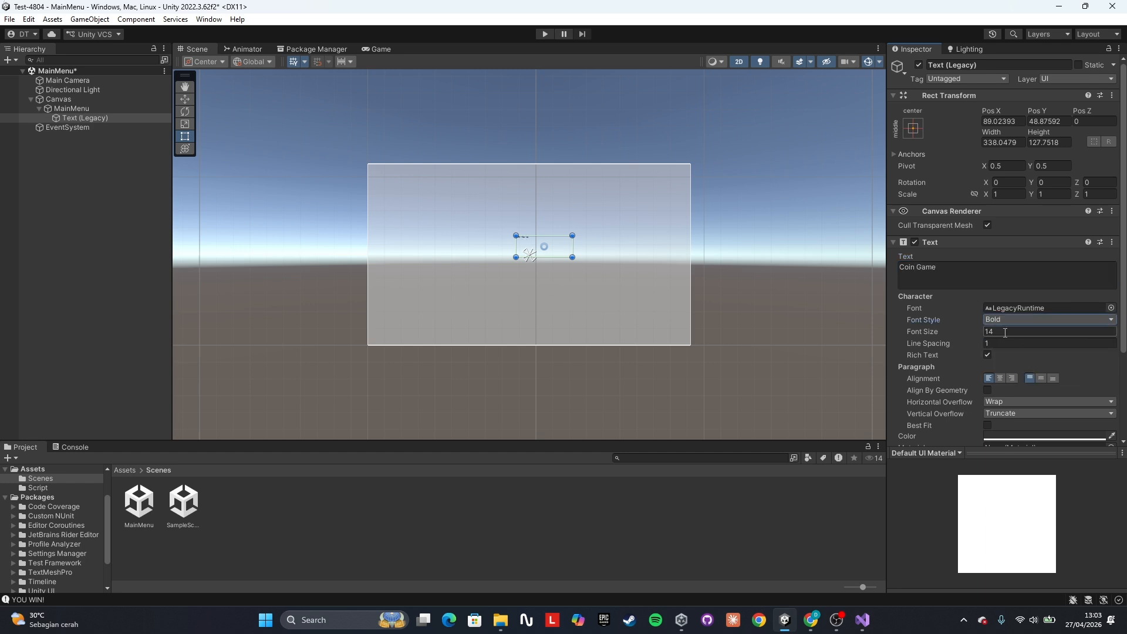
{"action": "type", "text": "100"}
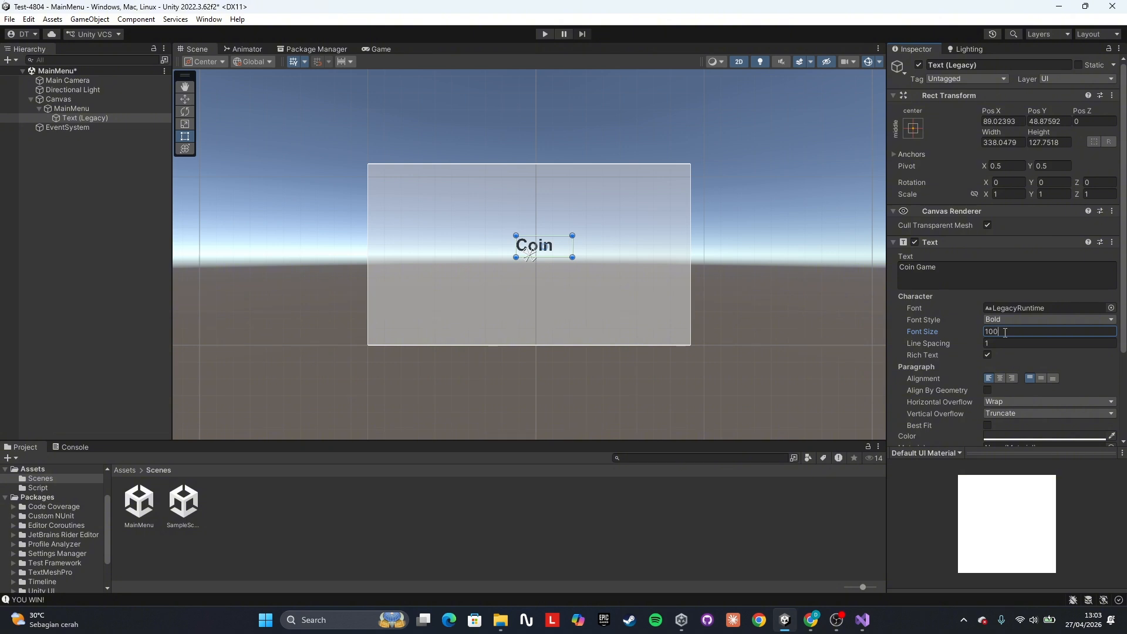
Step: Enlarge the title's text box to about 589 by 226 so that "Coin Game" fits on one line
{"action": "left_click", "coordinate": [584, 260]}
{"action": "left_click", "coordinate": [532, 245]}
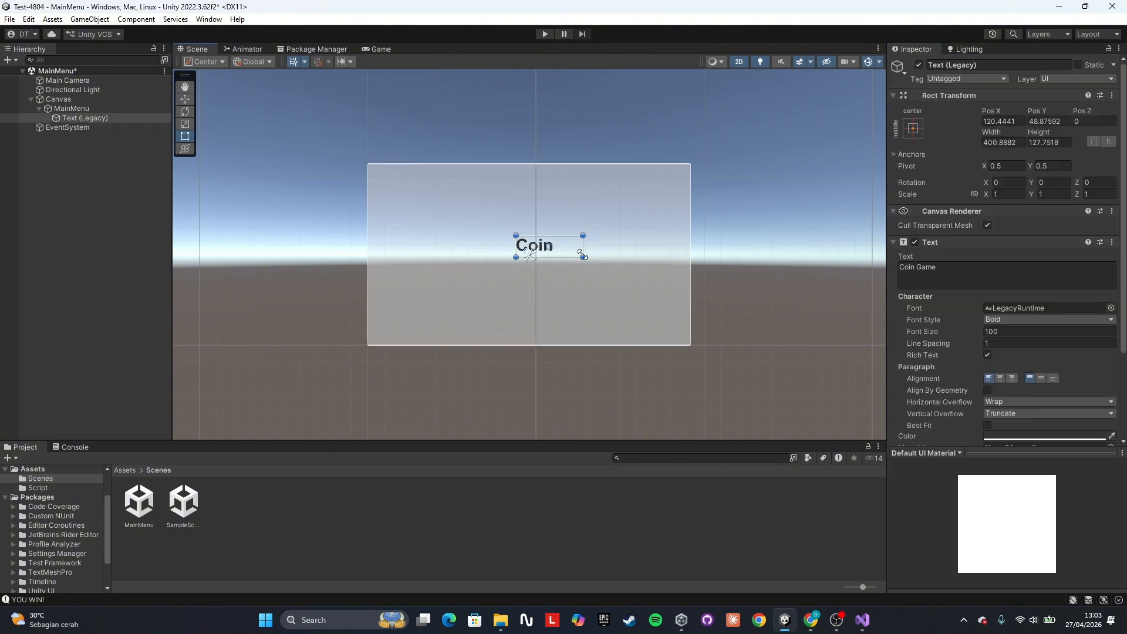
{"action": "mouse_move", "coordinate": [584, 247]}
{"action": "left_mouse_down"}
{"action": "mouse_move", "coordinate": [594, 260]}
{"action": "mouse_move", "coordinate": [614, 241]}
{"action": "mouse_move", "coordinate": [605, 252]}
{"action": "mouse_move", "coordinate": [564, 237]}
{"action": "left_mouse_up"}
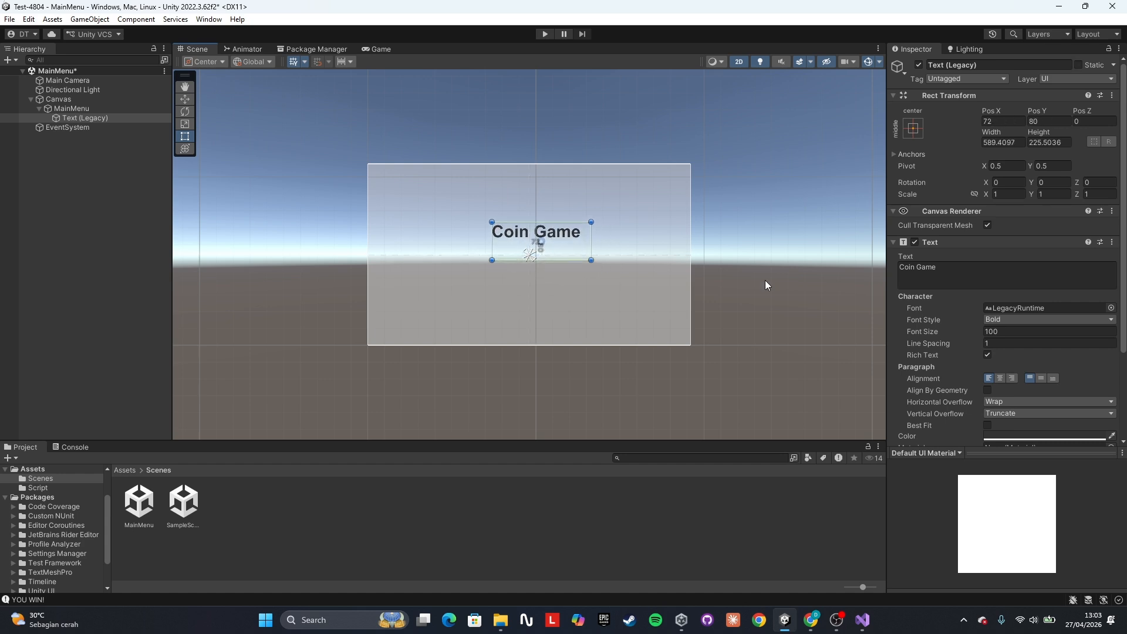
Step: Center the title's text horizontally and vertically, and move its box to X 0, Y about 113 on the panel
{"action": "left_click", "coordinate": [1000, 378]}
{"action": "left_click", "coordinate": [1039, 378]}
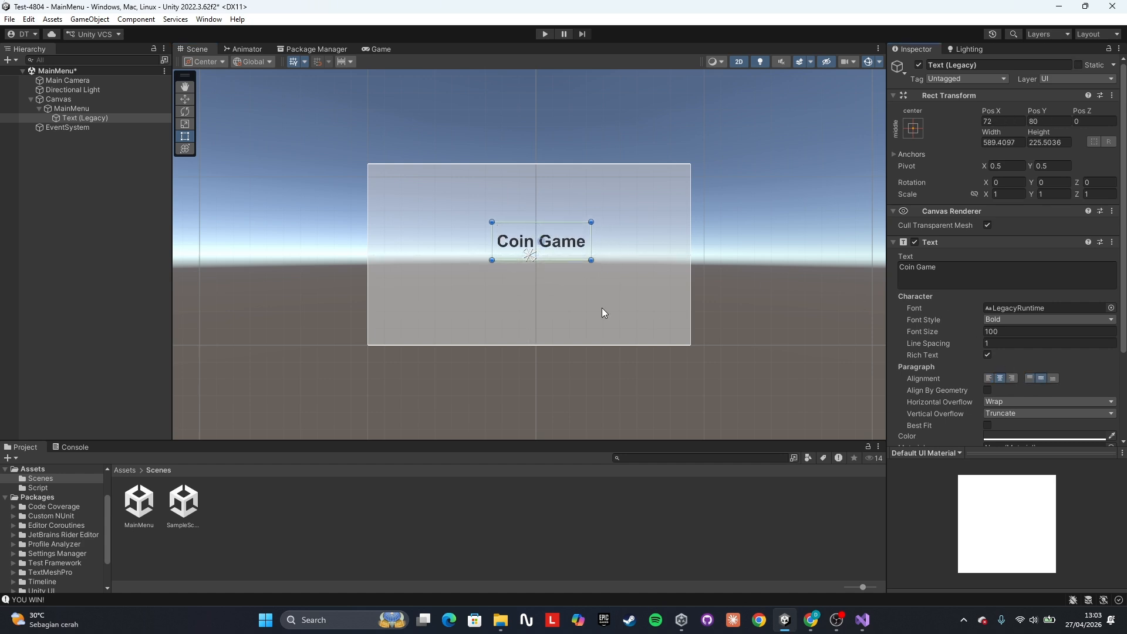
{"action": "left_click_drag", "start_coordinate": [554, 248], "coordinate": [545, 237]}
{"action": "left_click_drag", "start_coordinate": [538, 235], "coordinate": [545, 242]}
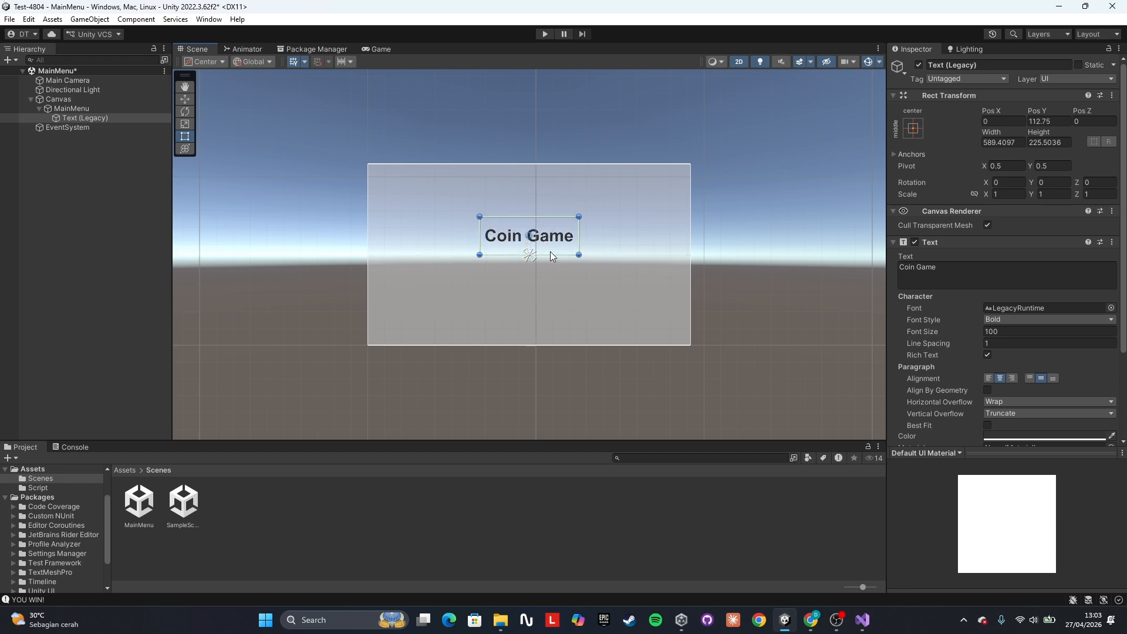
Step: Change the "Coin Game" text color to light blue, 45B8FF
{"action": "scroll", "coordinate": [1004, 354], "scroll_direction": "down", "scroll_amount": 3}
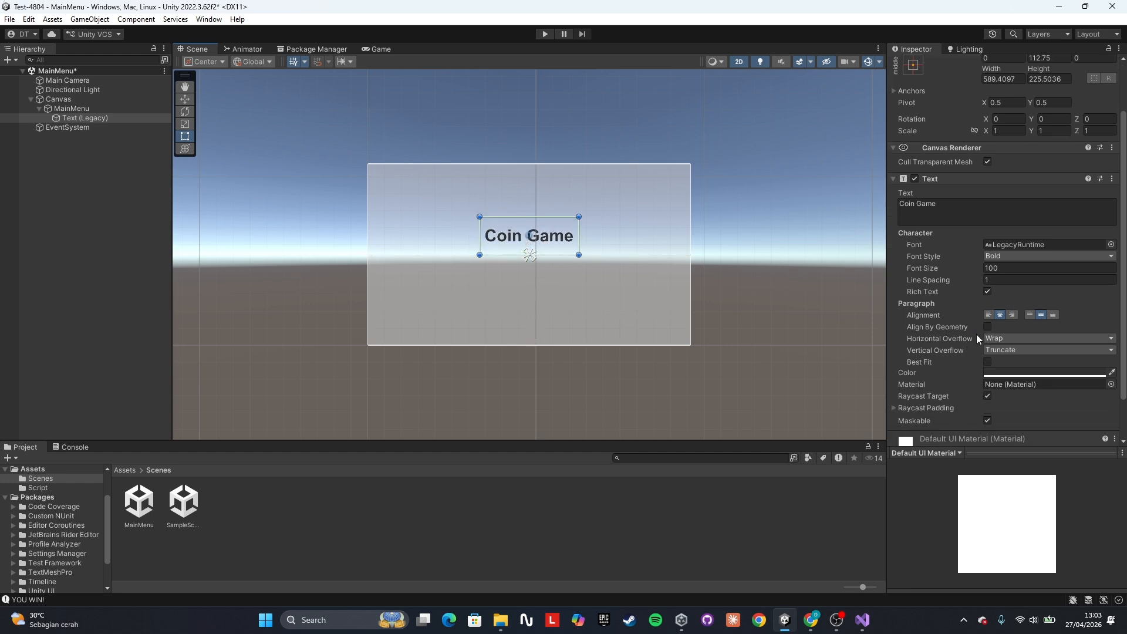
{"action": "scroll", "coordinate": [984, 304], "scroll_direction": "down", "scroll_amount": 2}
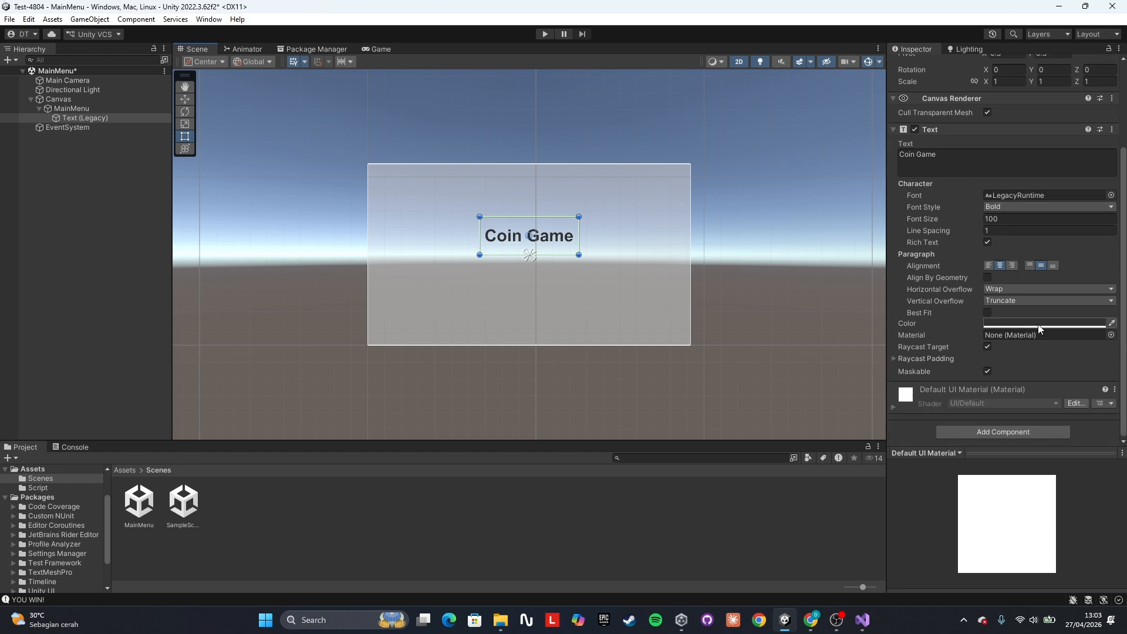
{"action": "left_click", "coordinate": [1040, 324]}
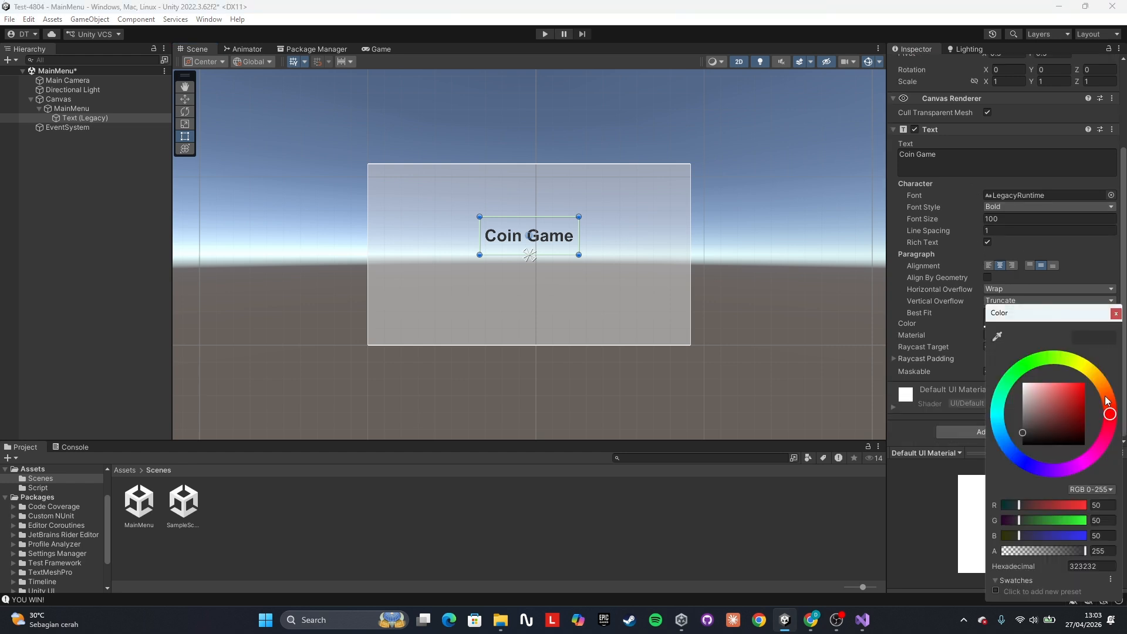
{"action": "mouse_move", "coordinate": [1108, 412]}
{"action": "left_mouse_down"}
{"action": "mouse_move", "coordinate": [1029, 468]}
{"action": "mouse_move", "coordinate": [1072, 377]}
{"action": "left_mouse_up"}
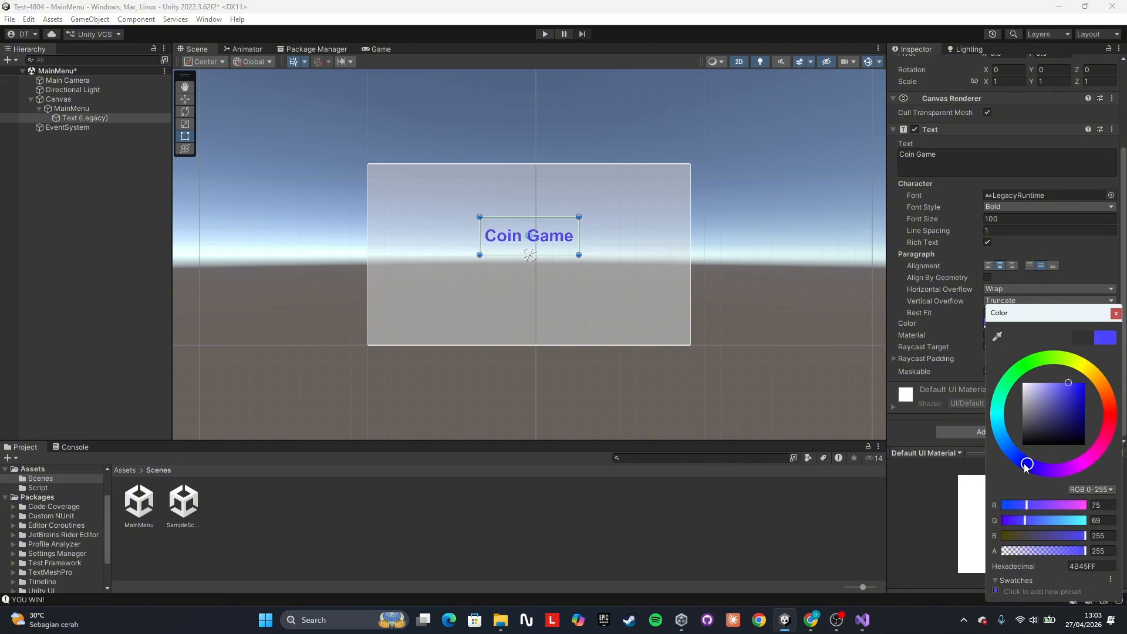
{"action": "left_click_drag", "start_coordinate": [1025, 468], "coordinate": [1002, 436]}
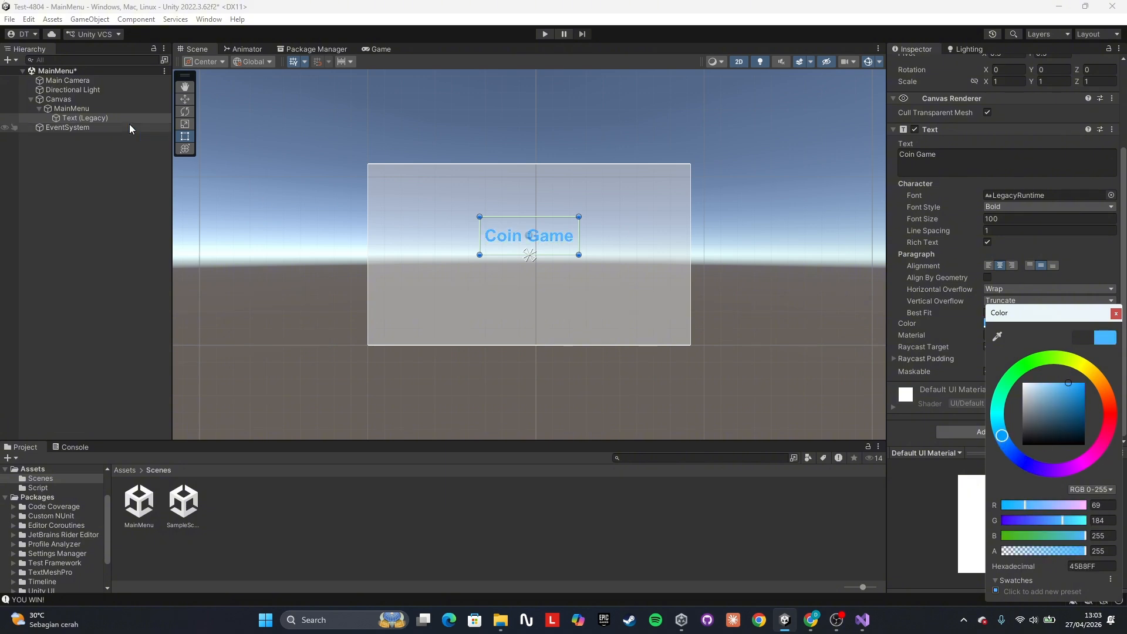
Step: Set the MainMenu panel's image color to light green, A3F346, keeping the alpha at 100
{"action": "left_click", "coordinate": [91, 107]}
{"action": "left_click", "coordinate": [1027, 268]}
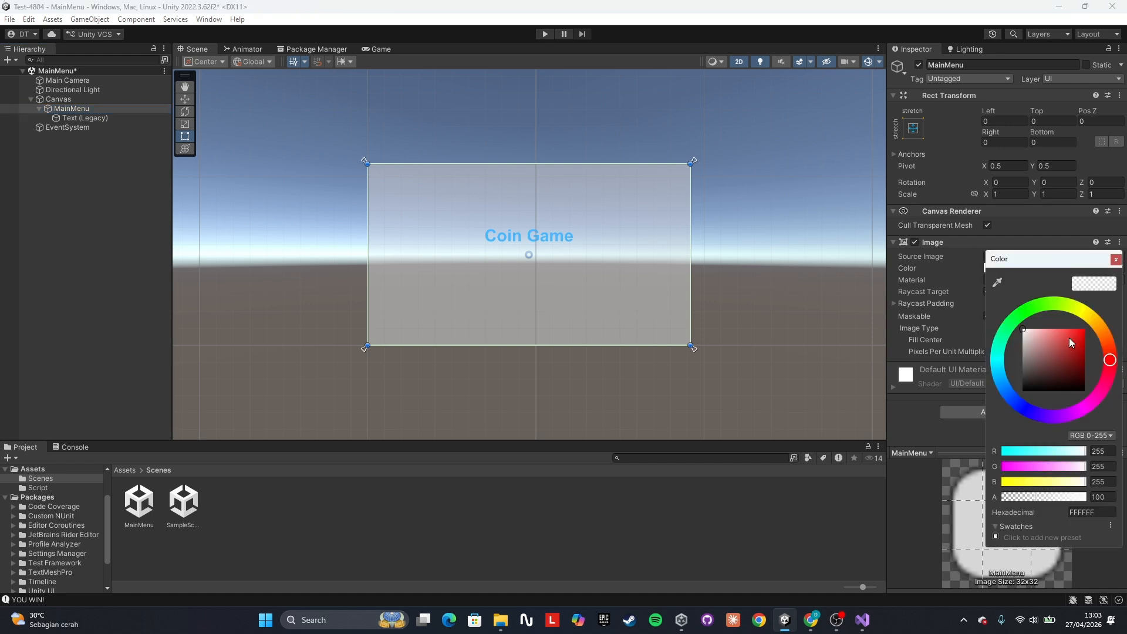
{"action": "left_click_drag", "start_coordinate": [1093, 316], "coordinate": [1066, 304]}
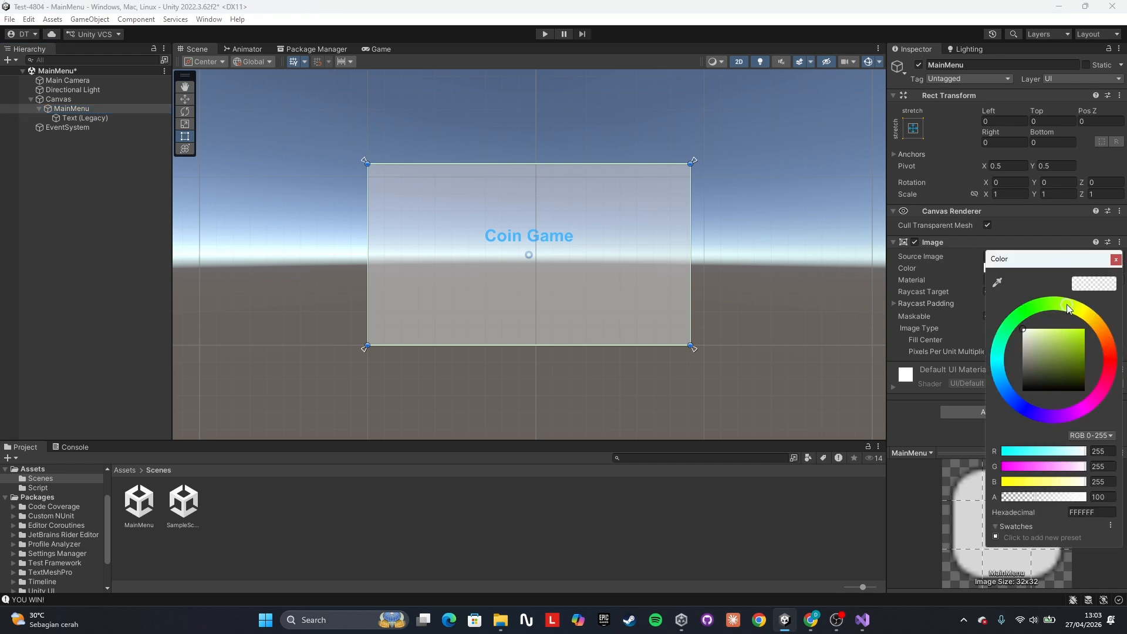
{"action": "mouse_move", "coordinate": [1006, 329]}
{"action": "left_mouse_down"}
{"action": "mouse_move", "coordinate": [1000, 341]}
{"action": "mouse_move", "coordinate": [1057, 331]}
{"action": "left_mouse_up"}
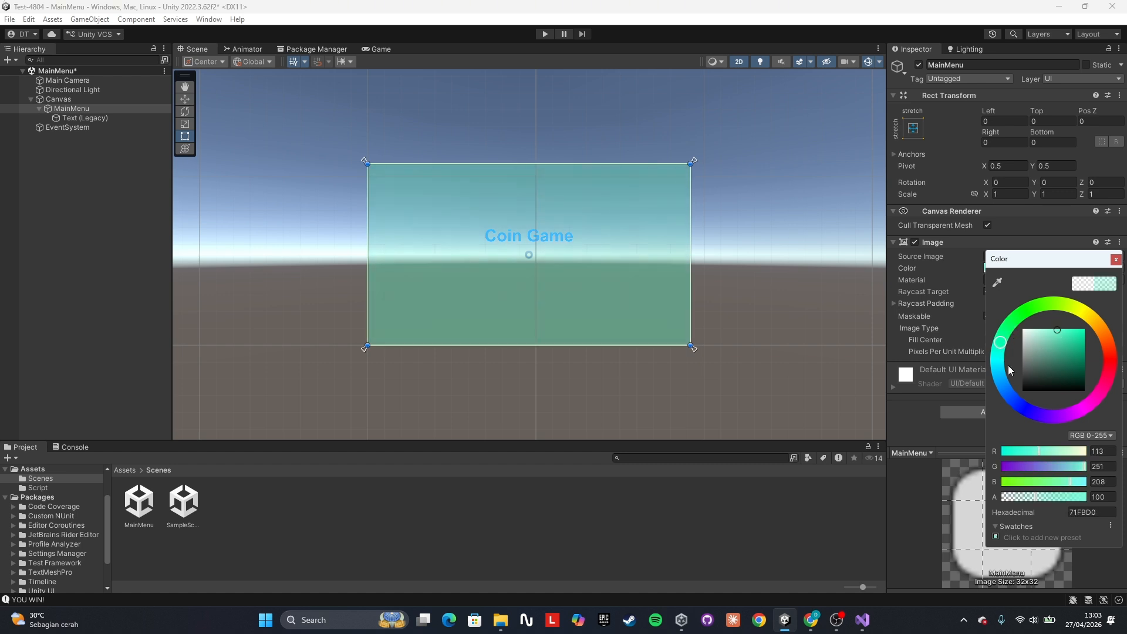
{"action": "left_click_drag", "start_coordinate": [1080, 313], "coordinate": [1056, 304]}
{"action": "left_click", "coordinate": [1067, 332]}
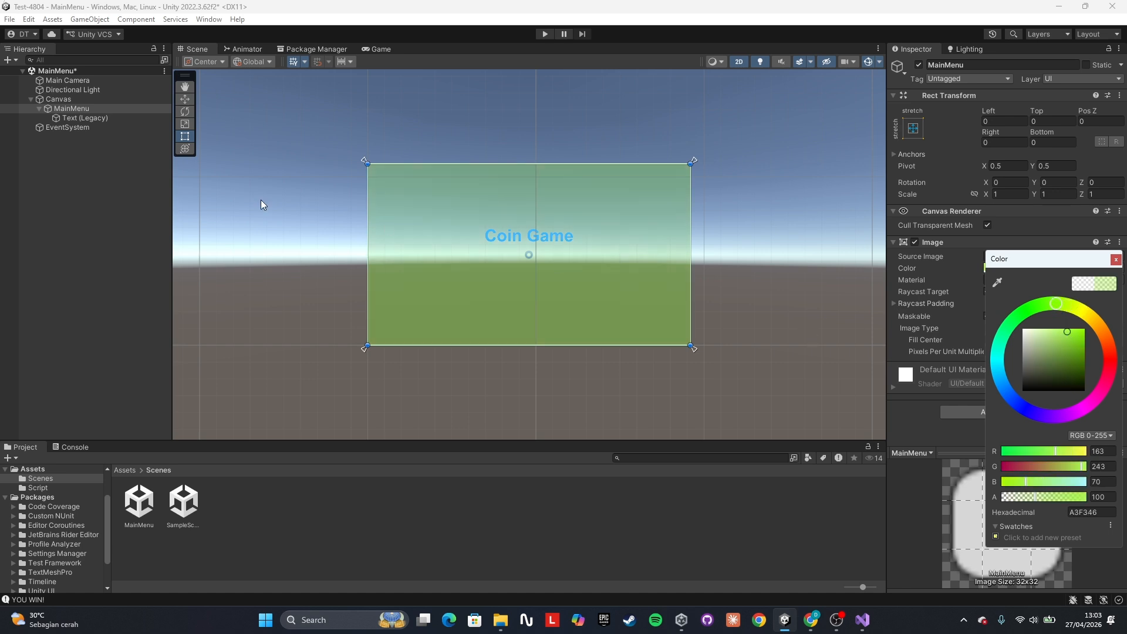
Step: Add a legacy UI button as a child of the MainMenu panel and name it PlayButton
{"action": "left_click", "coordinate": [89, 118]}
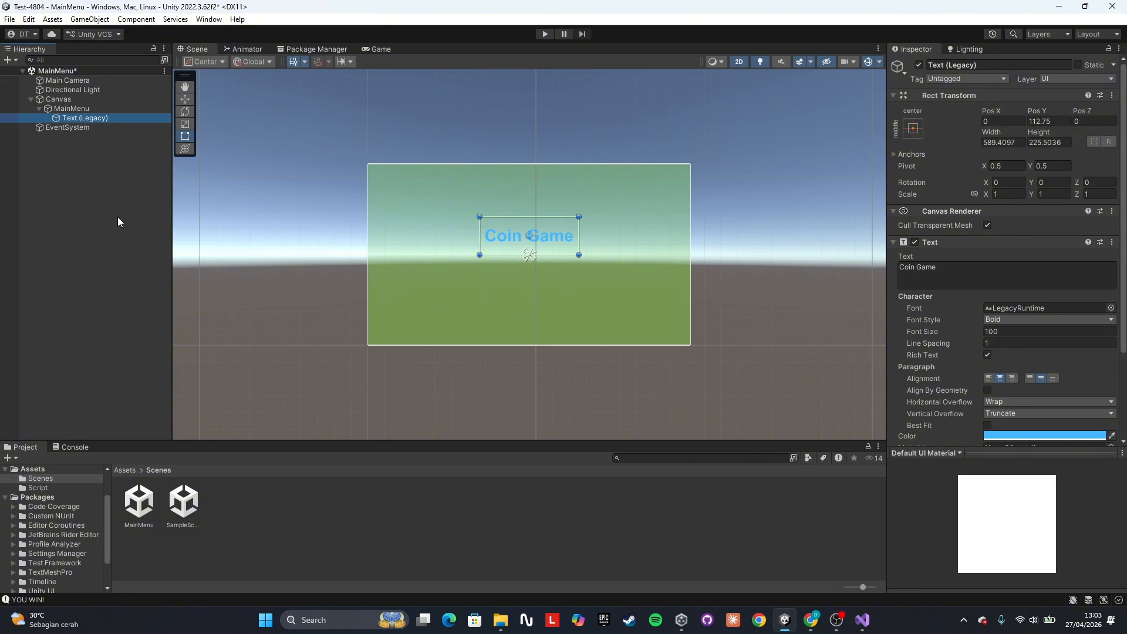
{"action": "left_click", "coordinate": [92, 176]}
{"action": "left_click", "coordinate": [93, 111]}
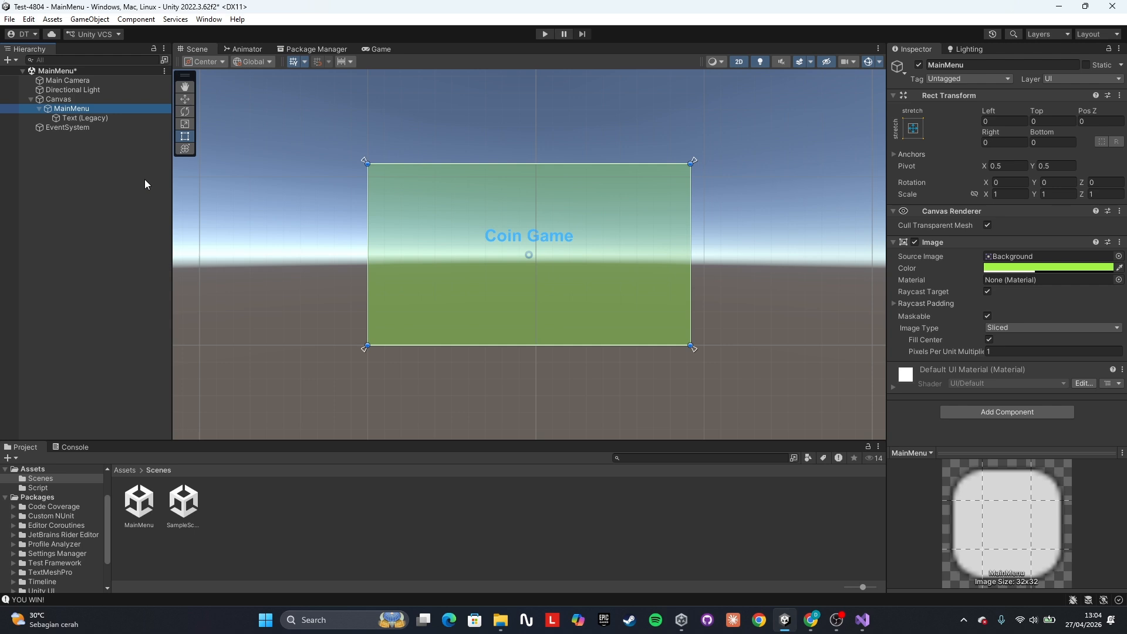
{"action": "right_click", "coordinate": [81, 110]}
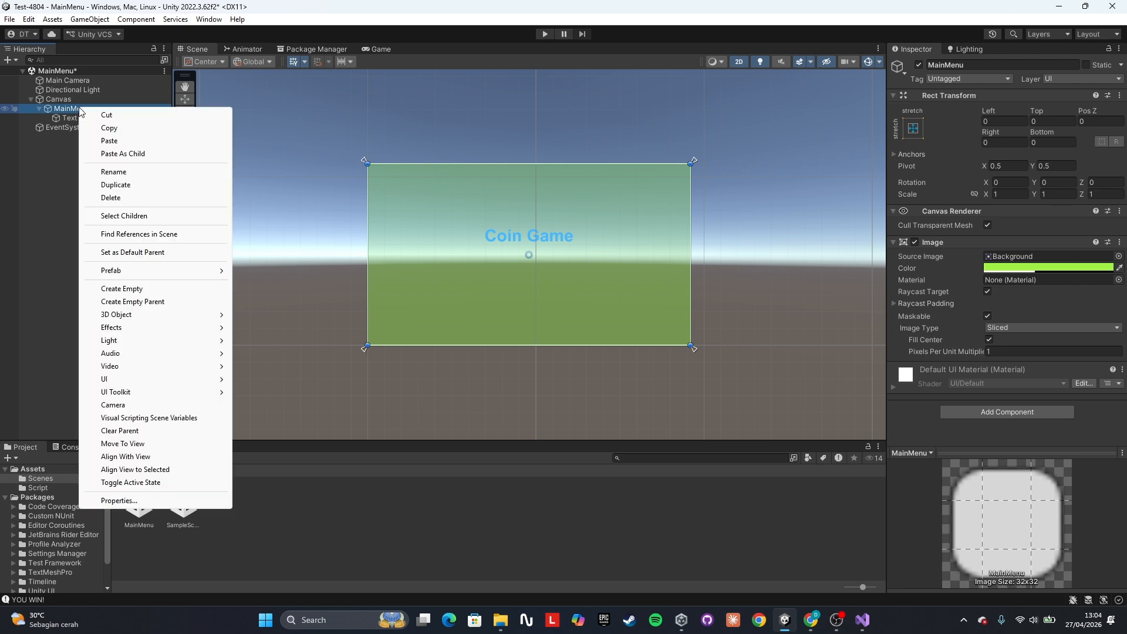
{"action": "mouse_move", "coordinate": [219, 379]}
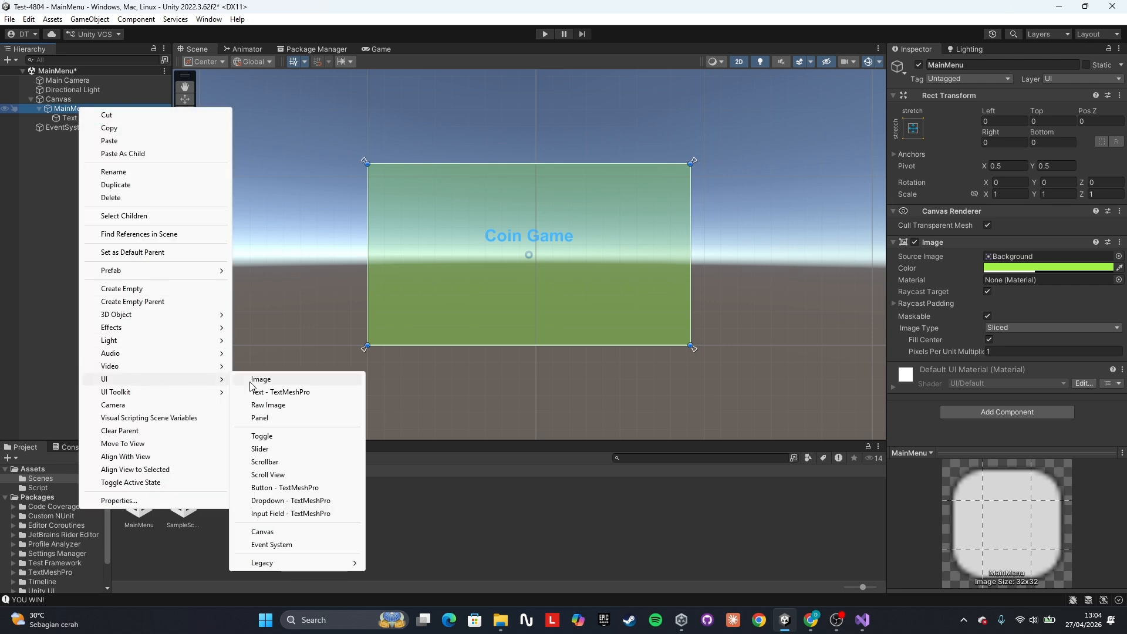
{"action": "mouse_move", "coordinate": [264, 562]}
{"action": "left_click", "coordinate": [385, 580]}
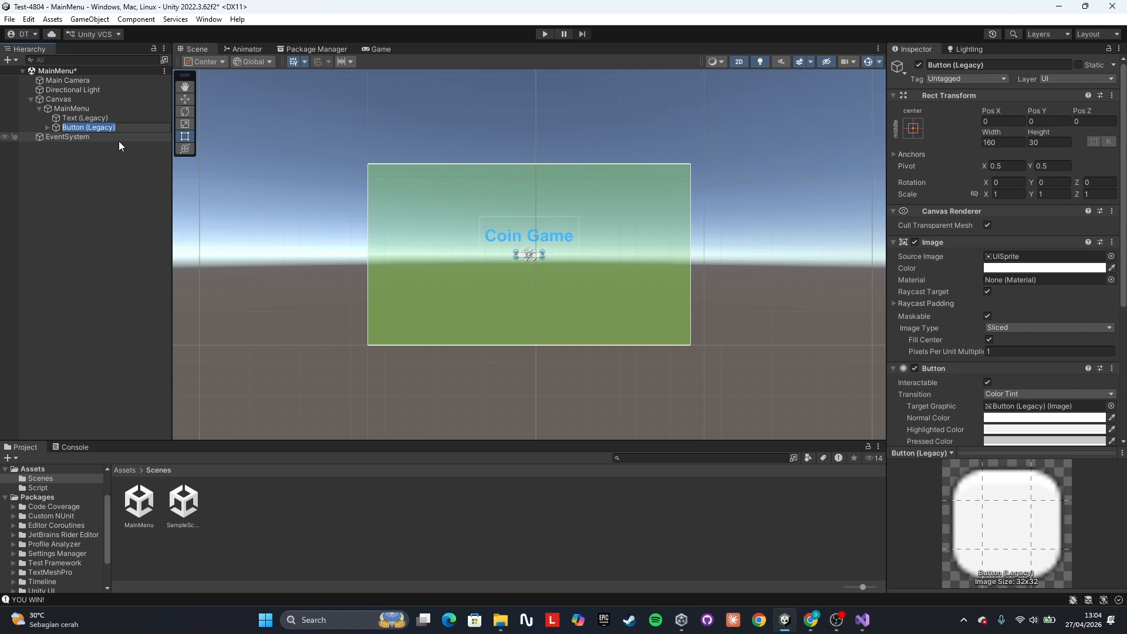
{"action": "type", "text": "PlayButton"}
{"action": "key", "text": "Return"}
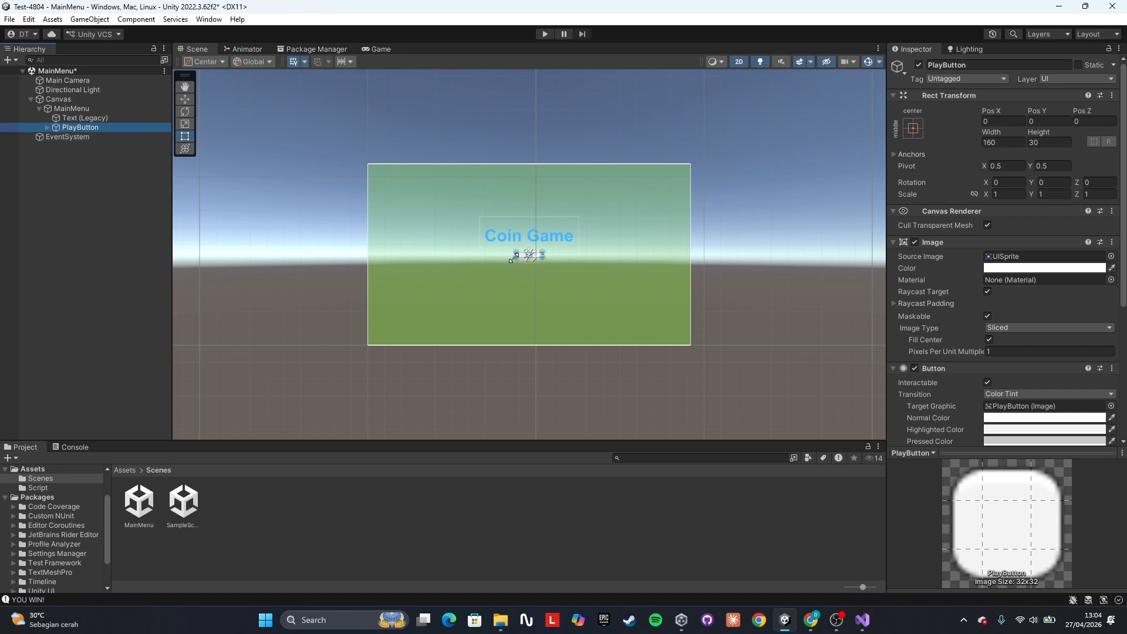
Step: Enlarge PlayButton to about 216 by 86 and center it below the title at X 0, Y -103
{"action": "left_click_drag", "start_coordinate": [509, 258], "coordinate": [540, 263]}
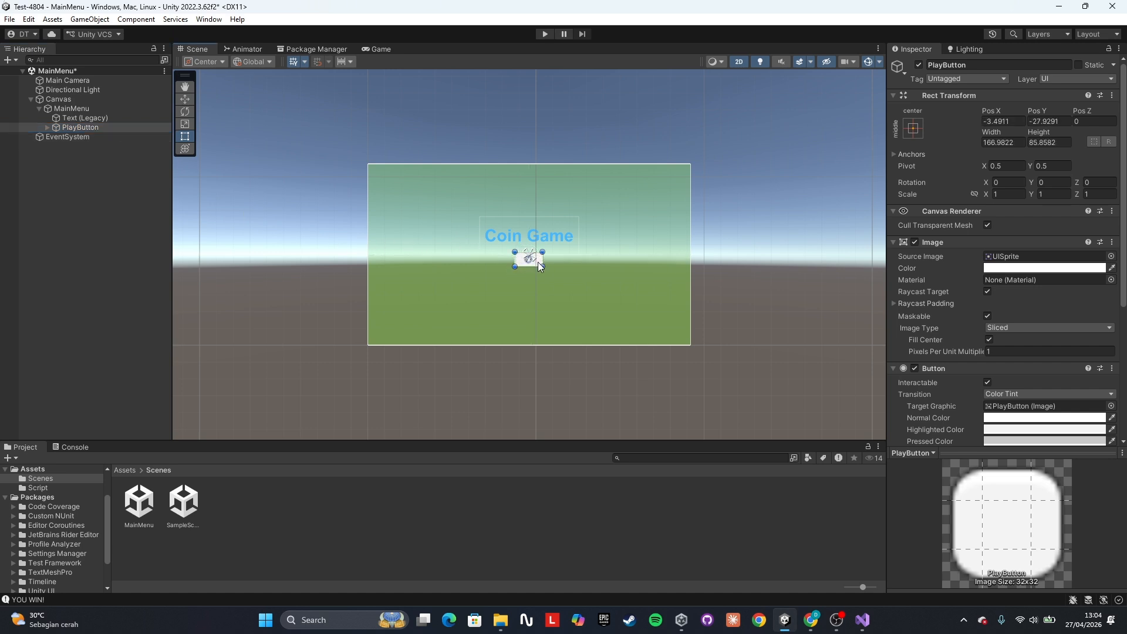
{"action": "left_click", "coordinate": [536, 263]}
{"action": "left_click", "coordinate": [538, 267]}
{"action": "left_click", "coordinate": [121, 128]}
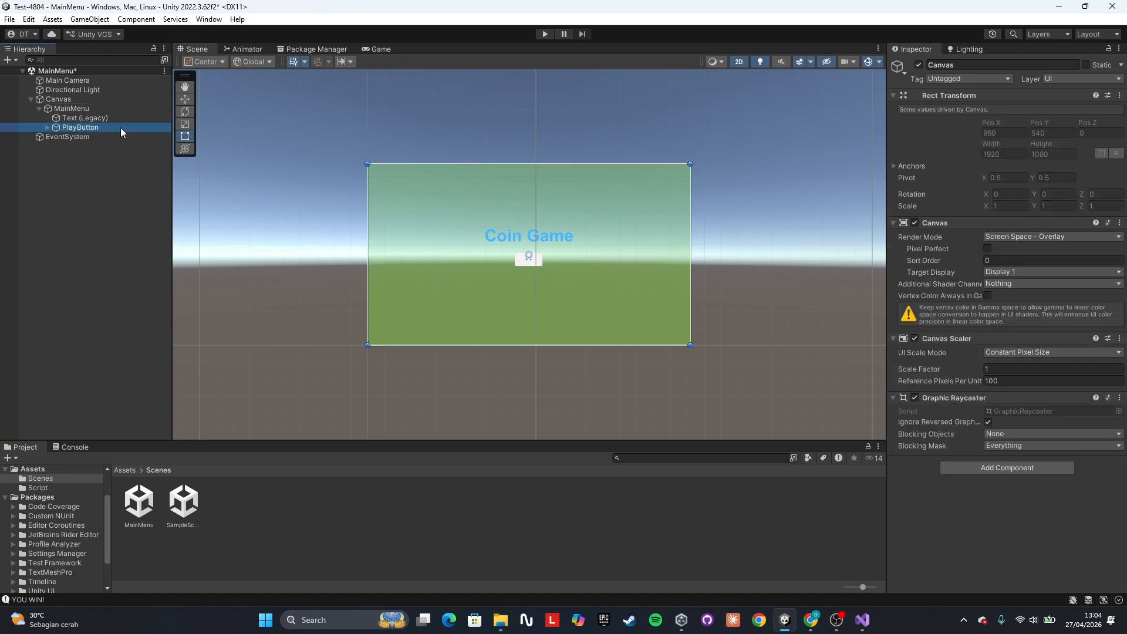
{"action": "left_click", "coordinate": [532, 262]}
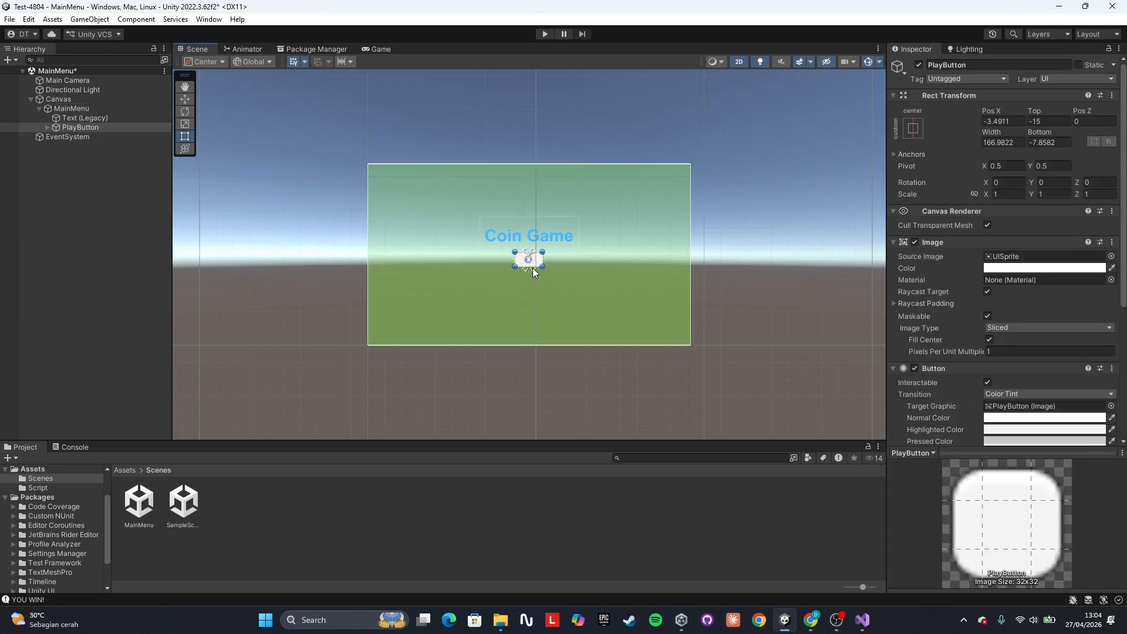
{"action": "scroll", "coordinate": [549, 258], "scroll_direction": "up", "scroll_amount": 4}
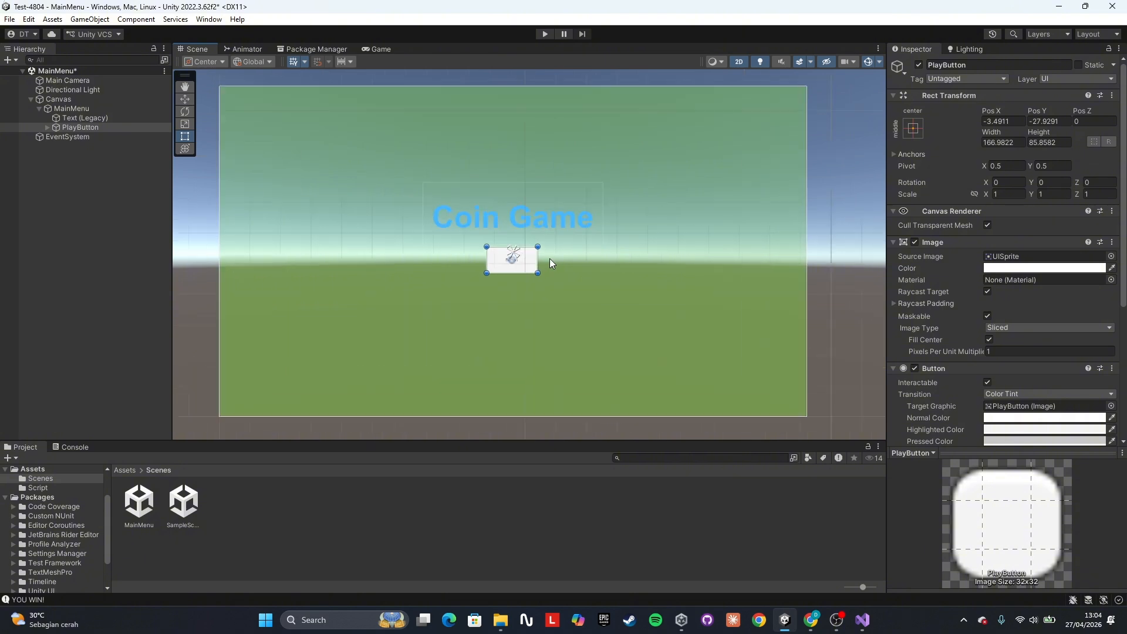
{"action": "left_click_drag", "start_coordinate": [527, 262], "coordinate": [530, 280]}
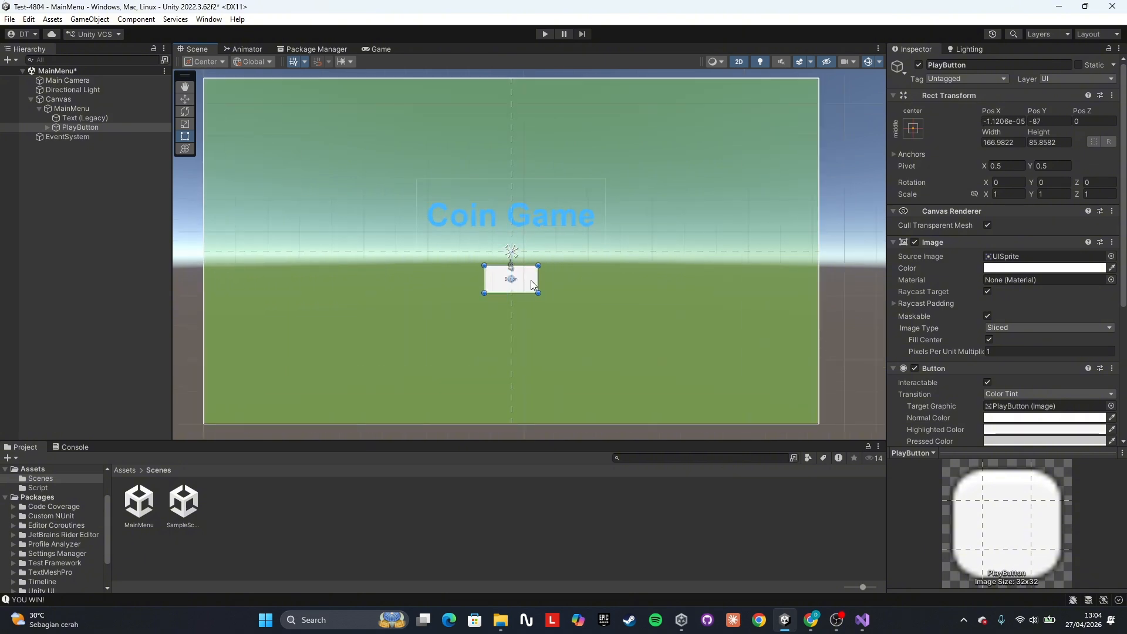
{"action": "left_click", "coordinate": [48, 126]}
{"action": "mouse_move", "coordinate": [484, 293]}
{"action": "left_mouse_down"}
{"action": "mouse_move", "coordinate": [468, 293]}
{"action": "mouse_move", "coordinate": [498, 286]}
{"action": "left_mouse_up"}
{"action": "left_click", "coordinate": [471, 293]}
{"action": "left_click", "coordinate": [488, 285]}
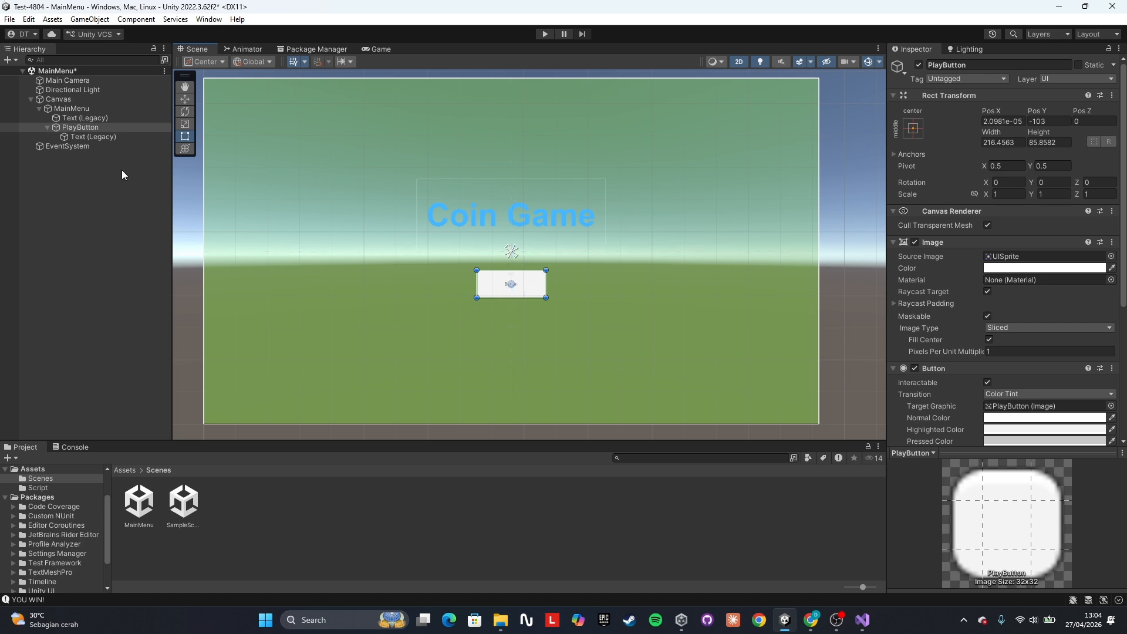
Step: Set PlayButton's label to "Play" in bold with a font size of 50
{"action": "left_click", "coordinate": [83, 136]}
{"action": "left_click", "coordinate": [1023, 275]}
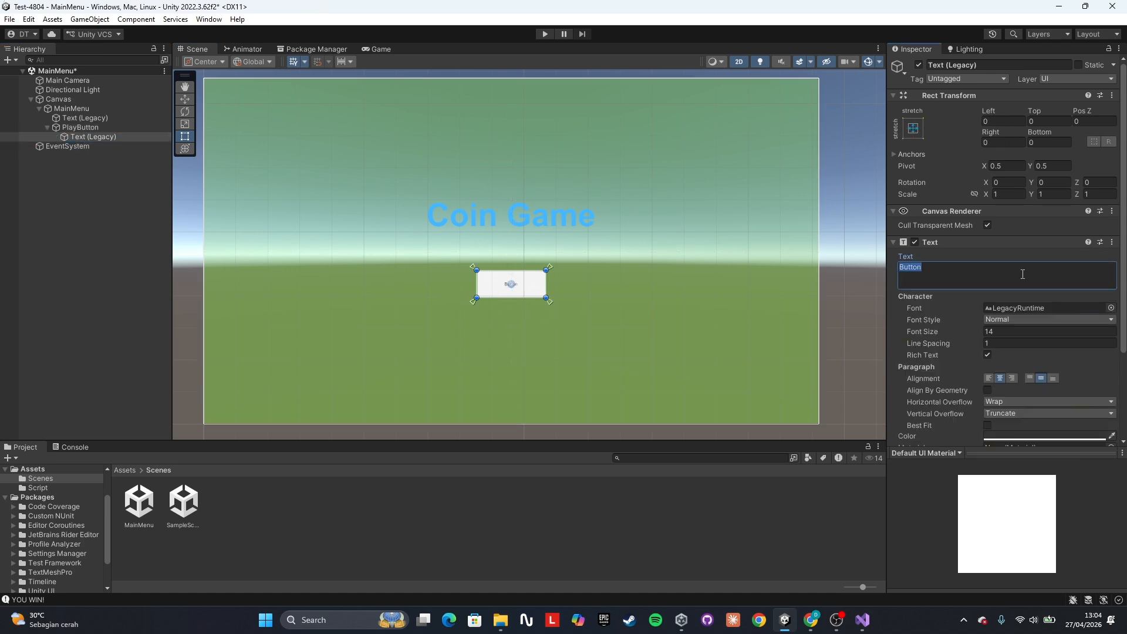
{"action": "type", "text": "Playu"}
{"action": "left_click", "coordinate": [1009, 331]}
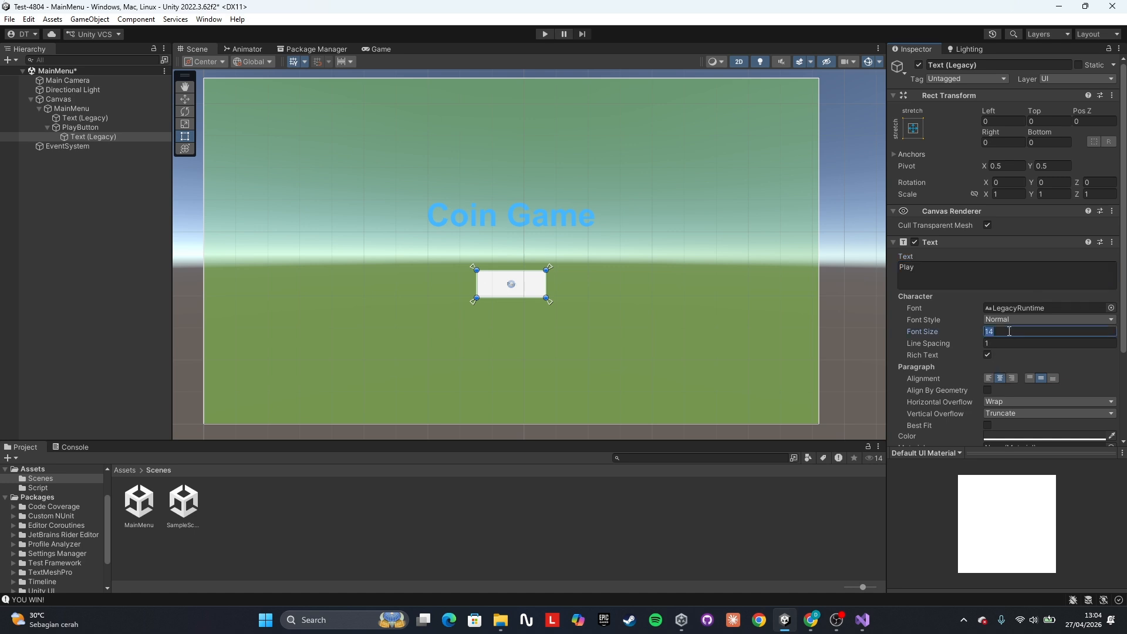
{"action": "type", "text": "50"}
{"action": "left_click", "coordinate": [1001, 320]}
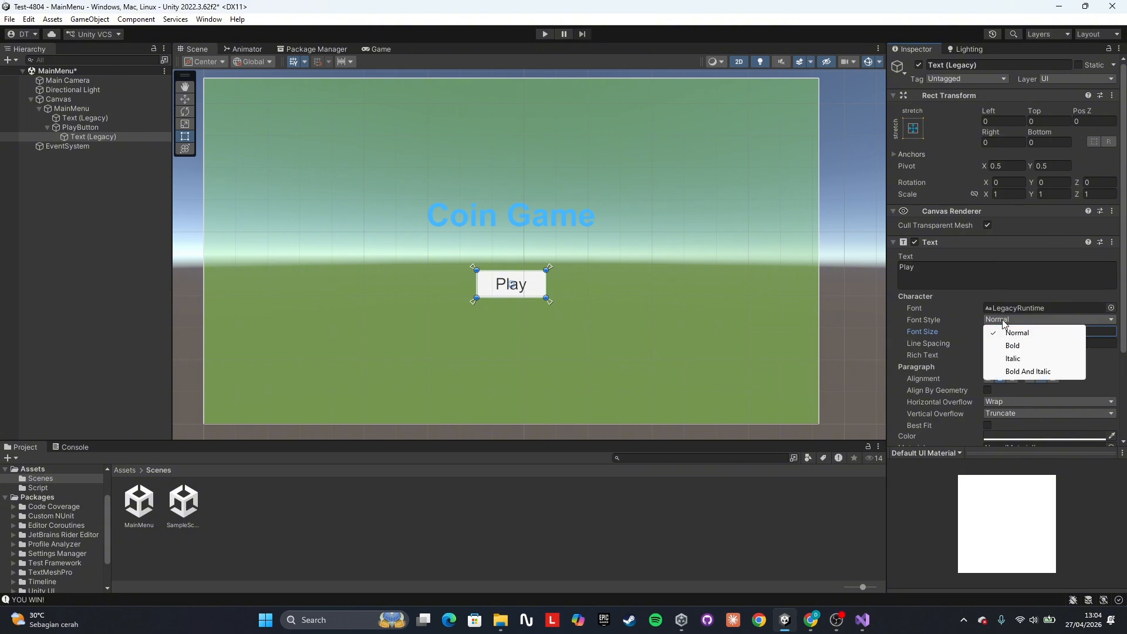
{"action": "left_click", "coordinate": [939, 344]}
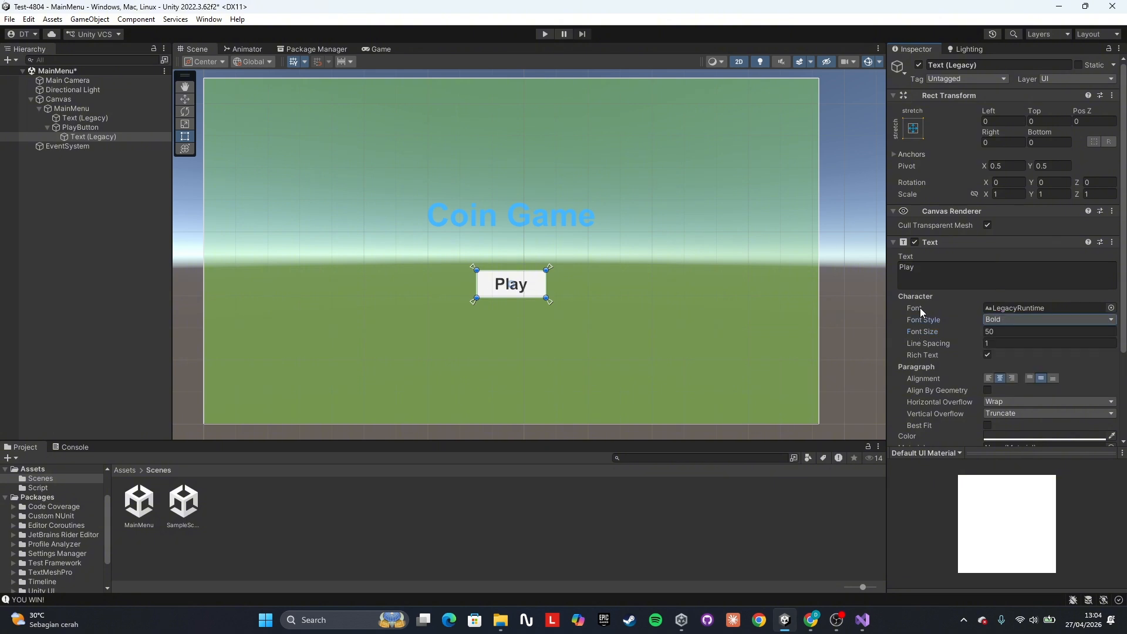
{"action": "left_click", "coordinate": [1110, 307]}
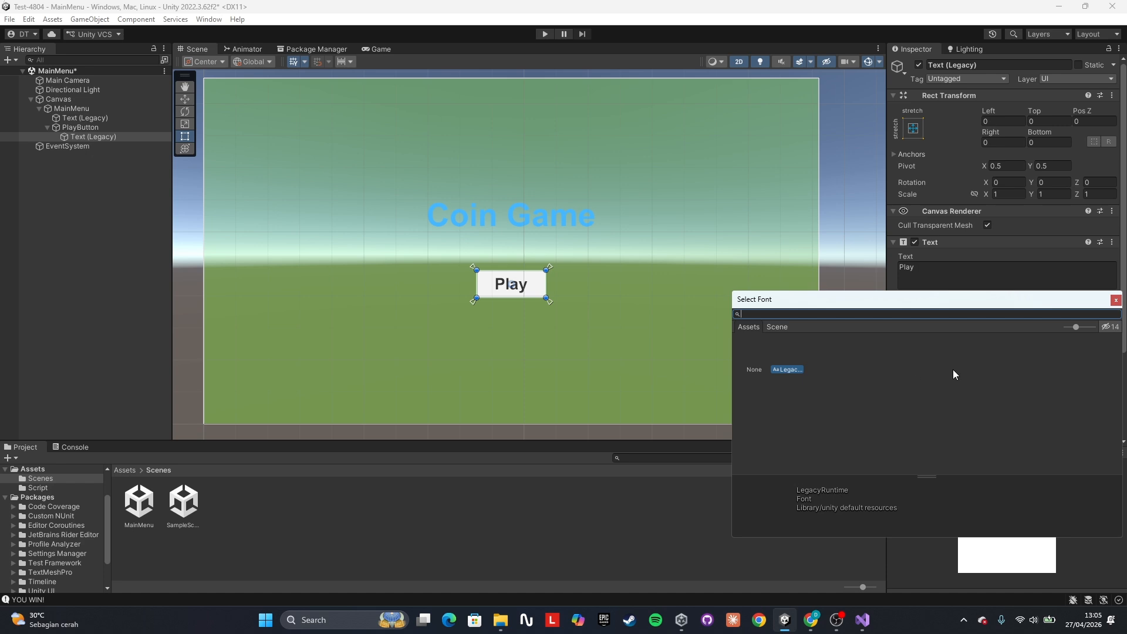
{"action": "left_click", "coordinate": [1115, 300]}
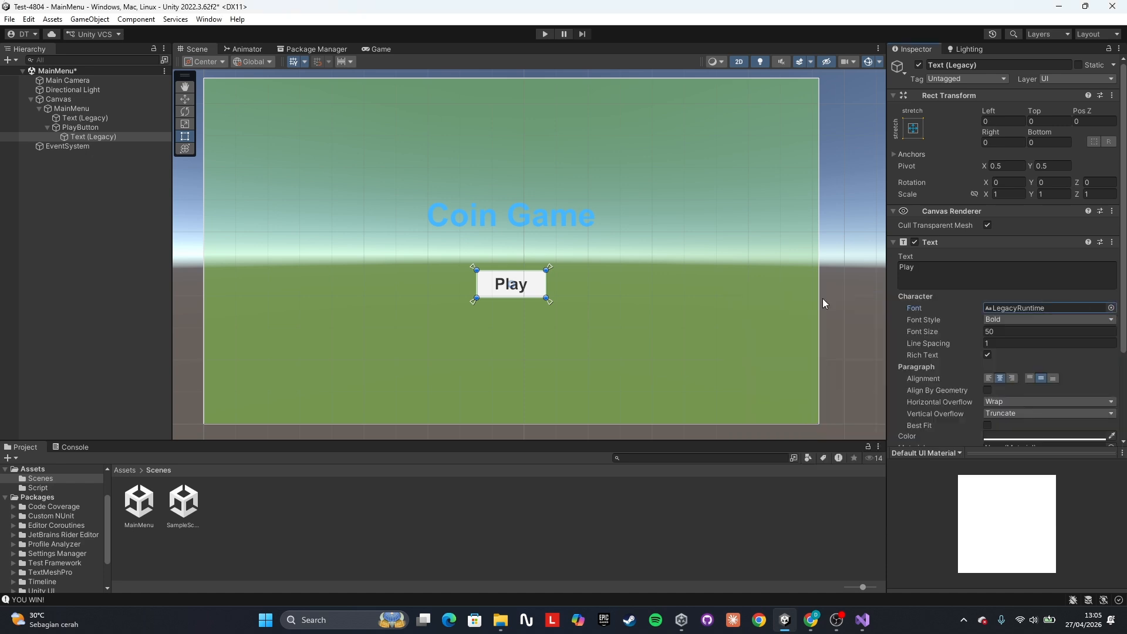
Step: Set PlayButton's image color to teal, 73D9CA
{"action": "left_click", "coordinate": [102, 128]}
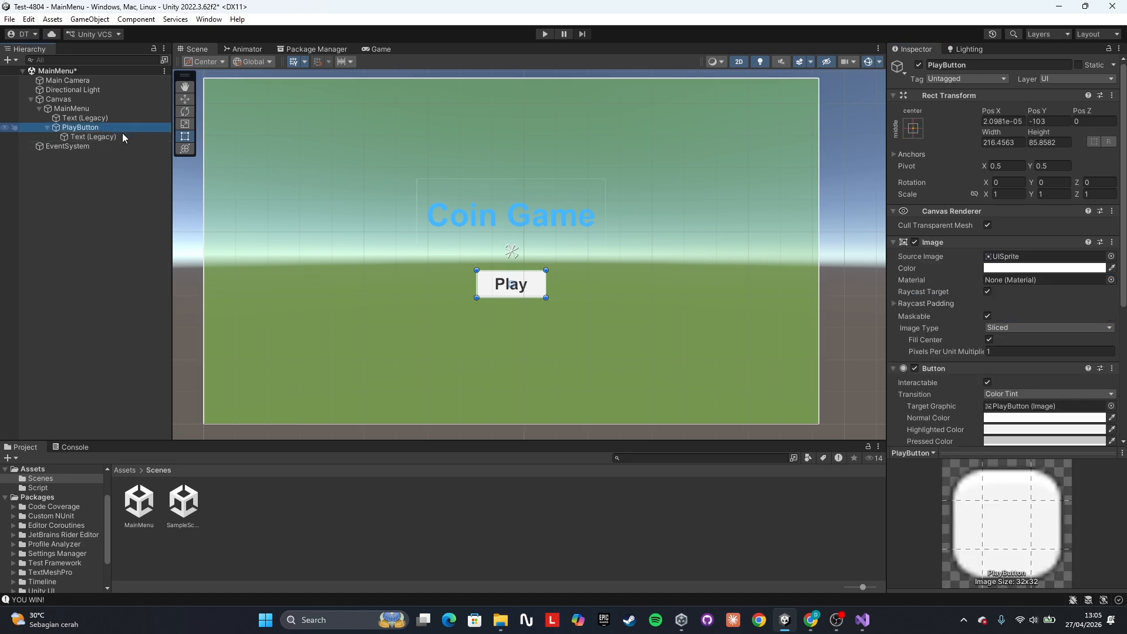
{"action": "left_click", "coordinate": [1039, 269]}
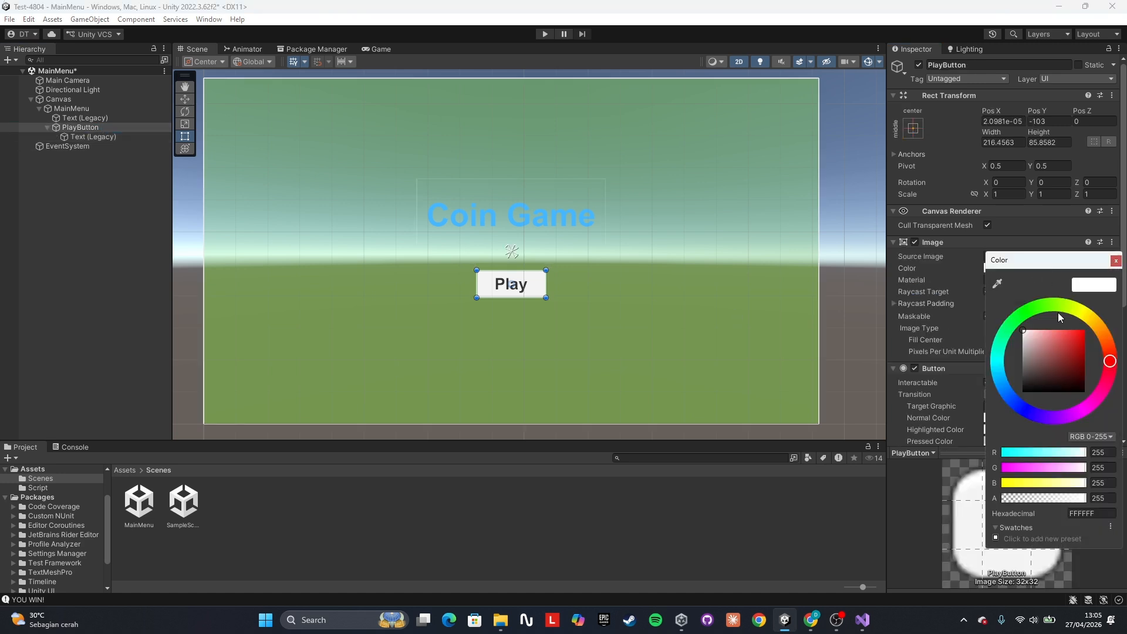
{"action": "mouse_move", "coordinate": [1092, 325]}
{"action": "left_mouse_down"}
{"action": "mouse_move", "coordinate": [1040, 308]}
{"action": "mouse_move", "coordinate": [997, 353]}
{"action": "left_mouse_up"}
{"action": "left_click", "coordinate": [1055, 343]}
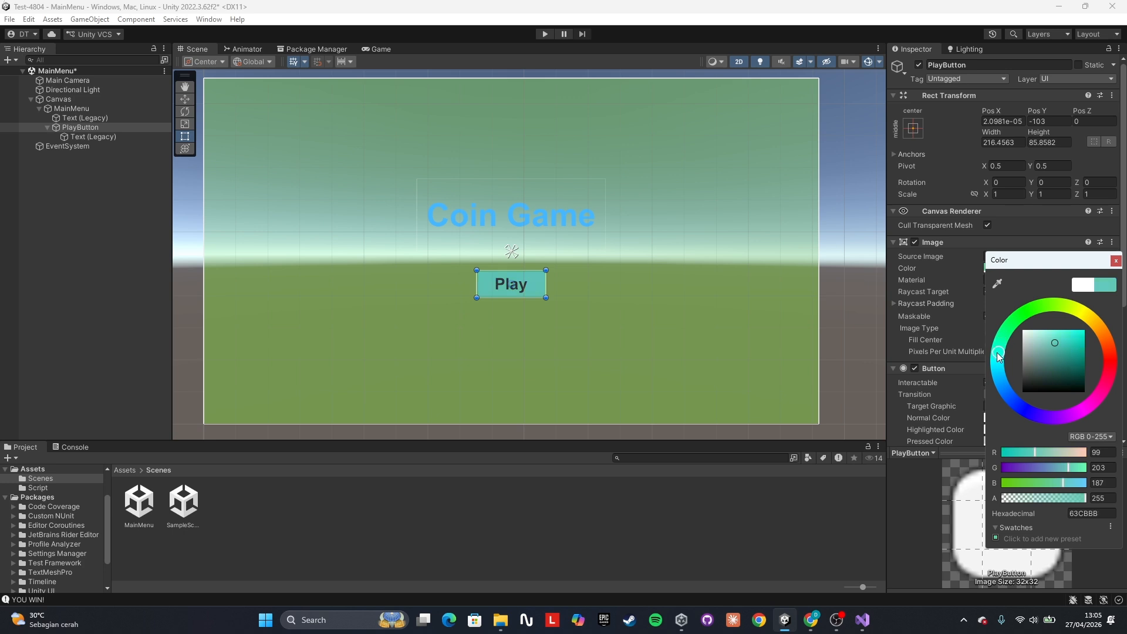
{"action": "left_click", "coordinate": [1052, 340]}
Step: Change the "Play" label's text color to white, FFFFFF
{"action": "left_click", "coordinate": [114, 137]}
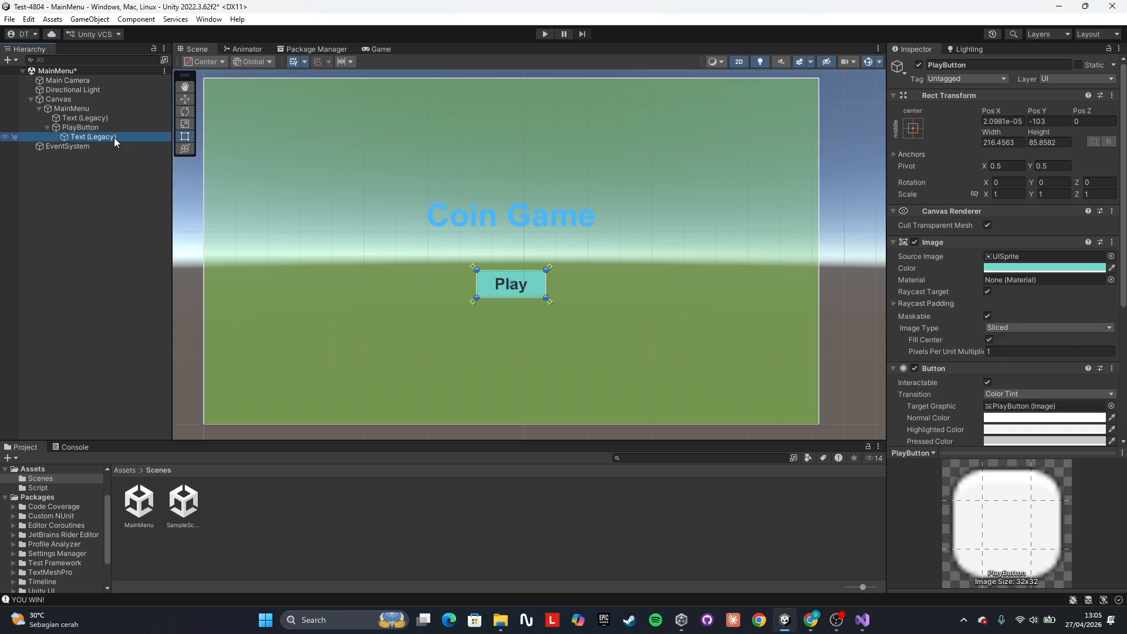
{"action": "scroll", "coordinate": [1033, 316], "scroll_direction": "down", "scroll_amount": 3}
{"action": "left_click", "coordinate": [1047, 338]}
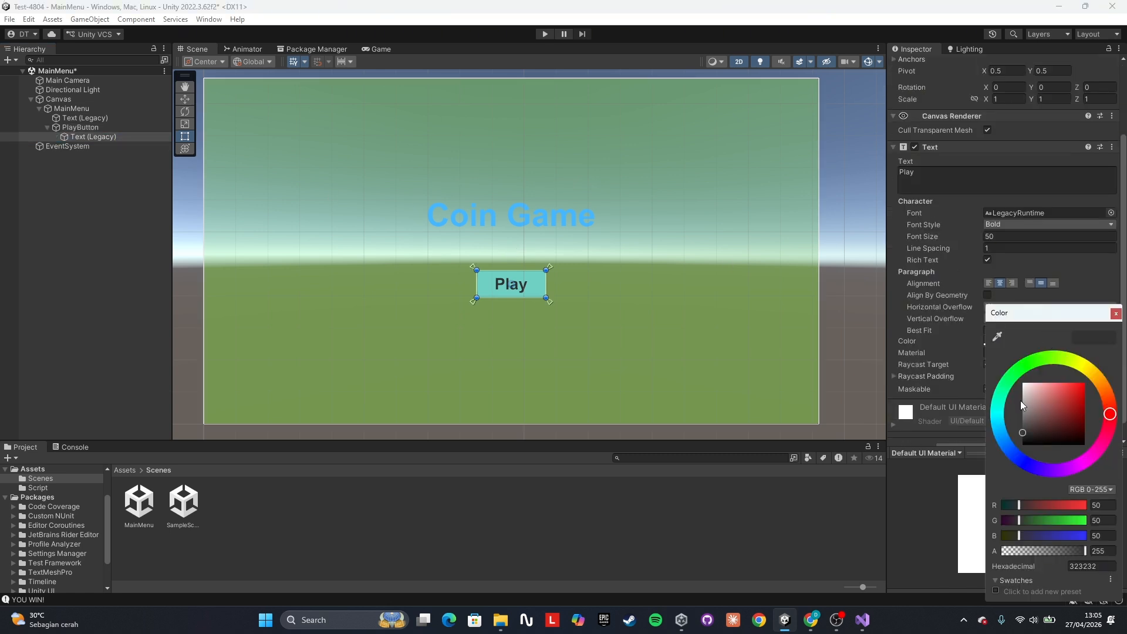
{"action": "left_click_drag", "start_coordinate": [1020, 400], "coordinate": [1023, 383]}
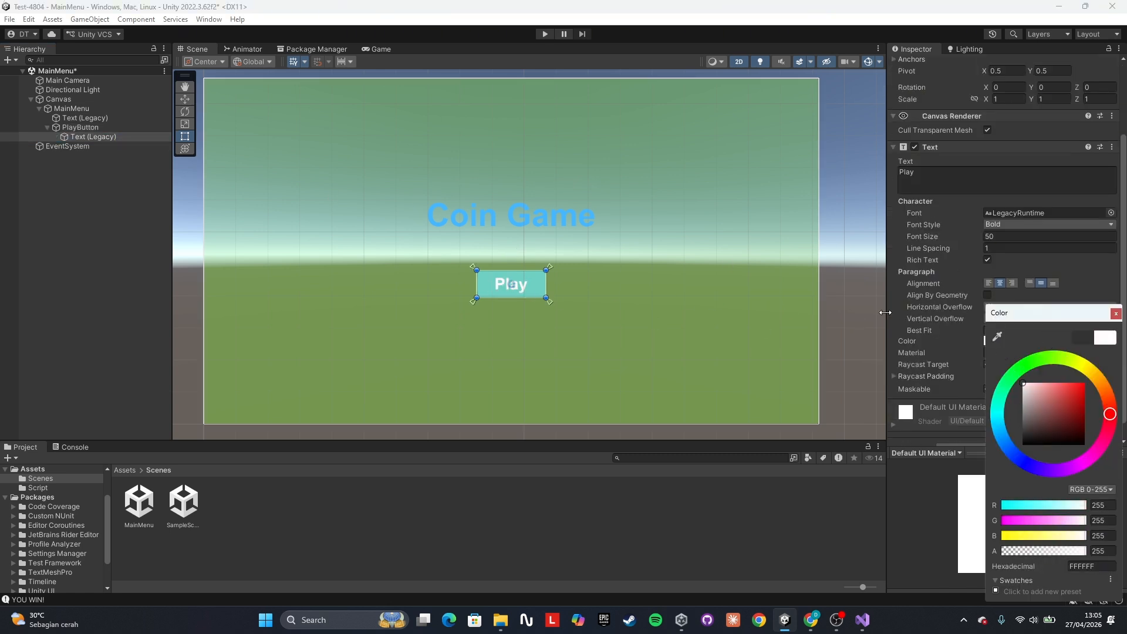
Step: Lighten the "Coin Game" title's text color to pale blue, BBE5FF
{"action": "left_click", "coordinate": [83, 117]}
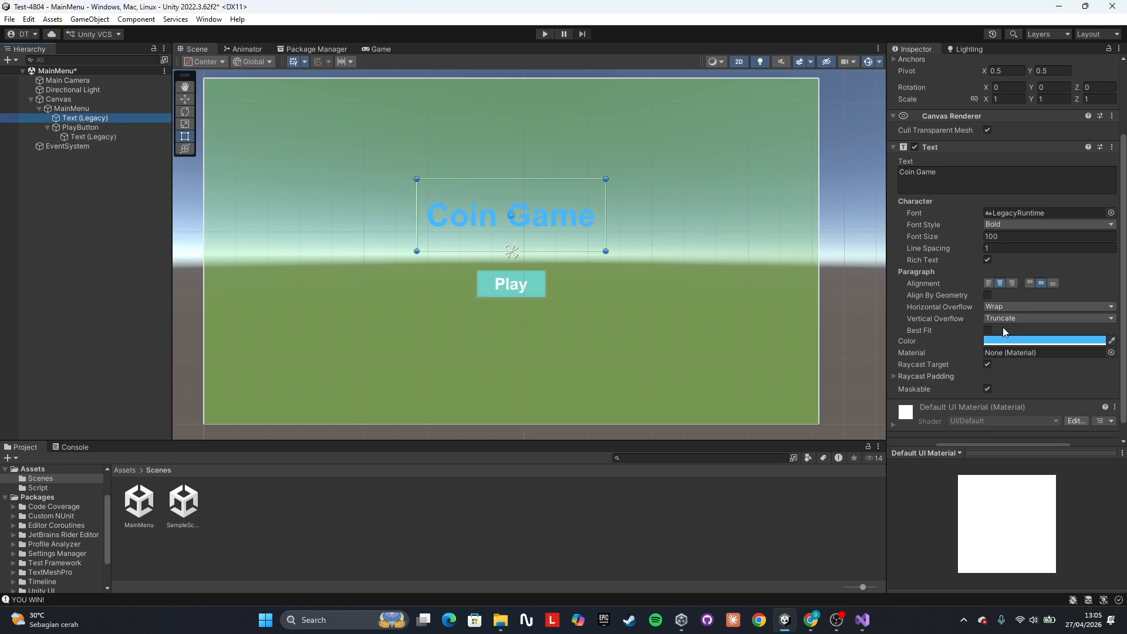
{"action": "left_click", "coordinate": [1013, 341]}
{"action": "left_click_drag", "start_coordinate": [1048, 385], "coordinate": [1040, 382]}
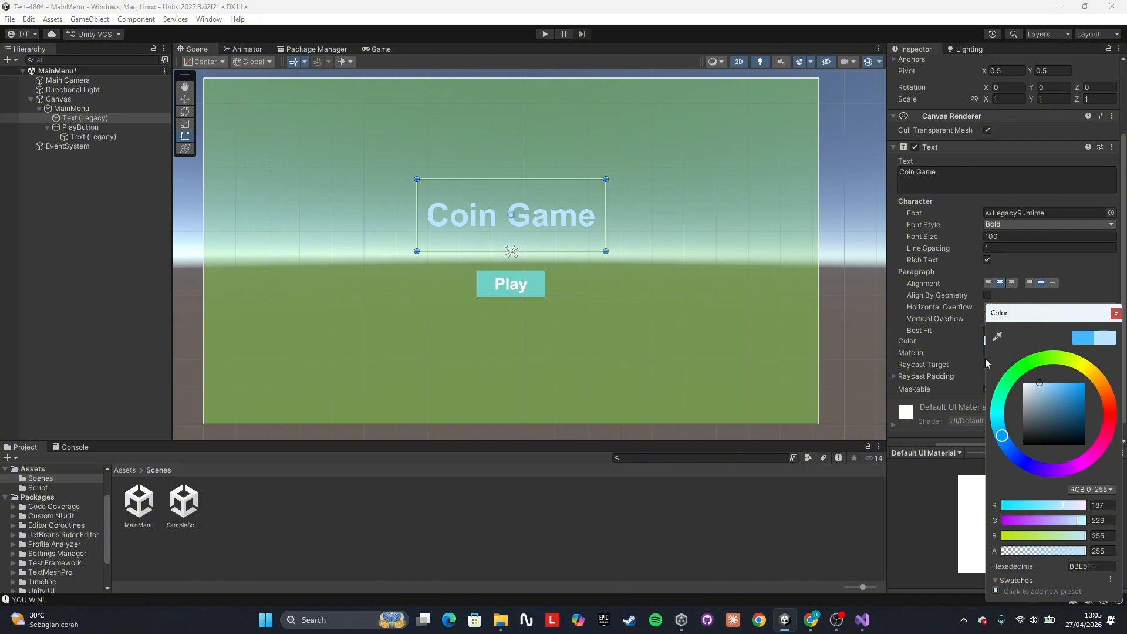
Step: Shift the hue of PlayButton's image color from teal toward light blue
{"action": "left_click", "coordinate": [99, 127]}
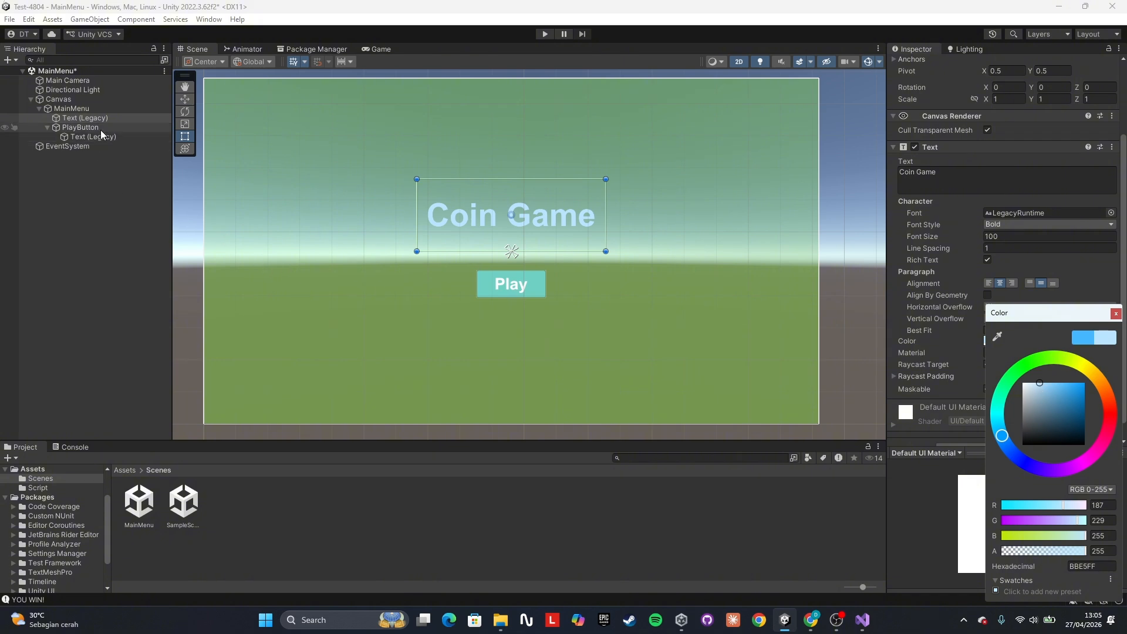
{"action": "left_click", "coordinate": [1042, 174]}
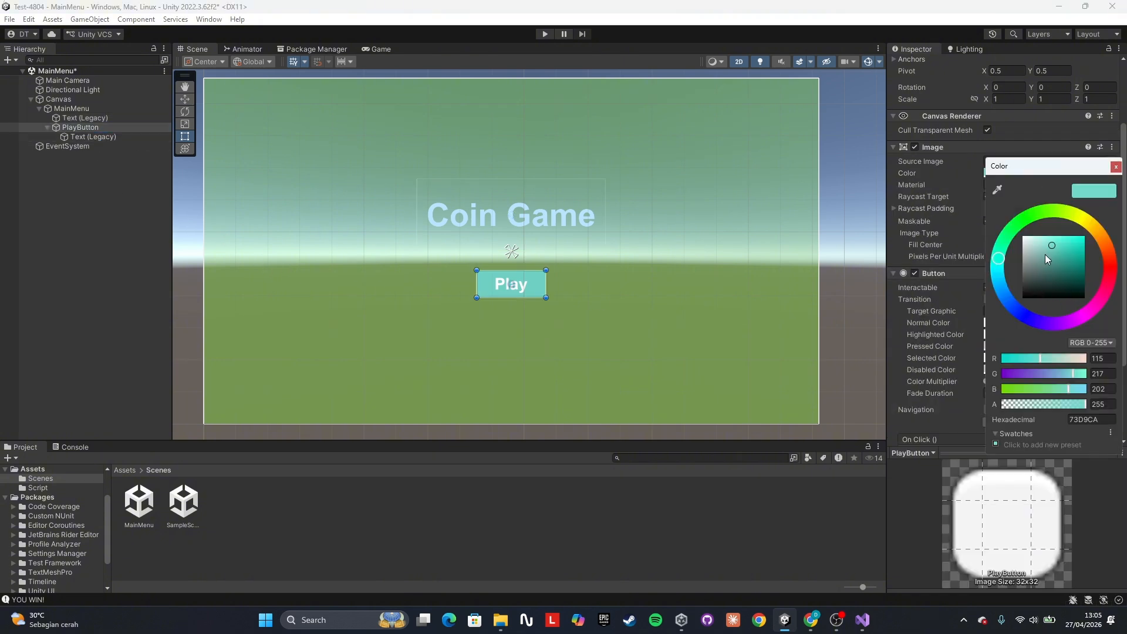
{"action": "left_click_drag", "start_coordinate": [1003, 287], "coordinate": [1000, 278]}
{"action": "left_click", "coordinate": [1116, 168]}
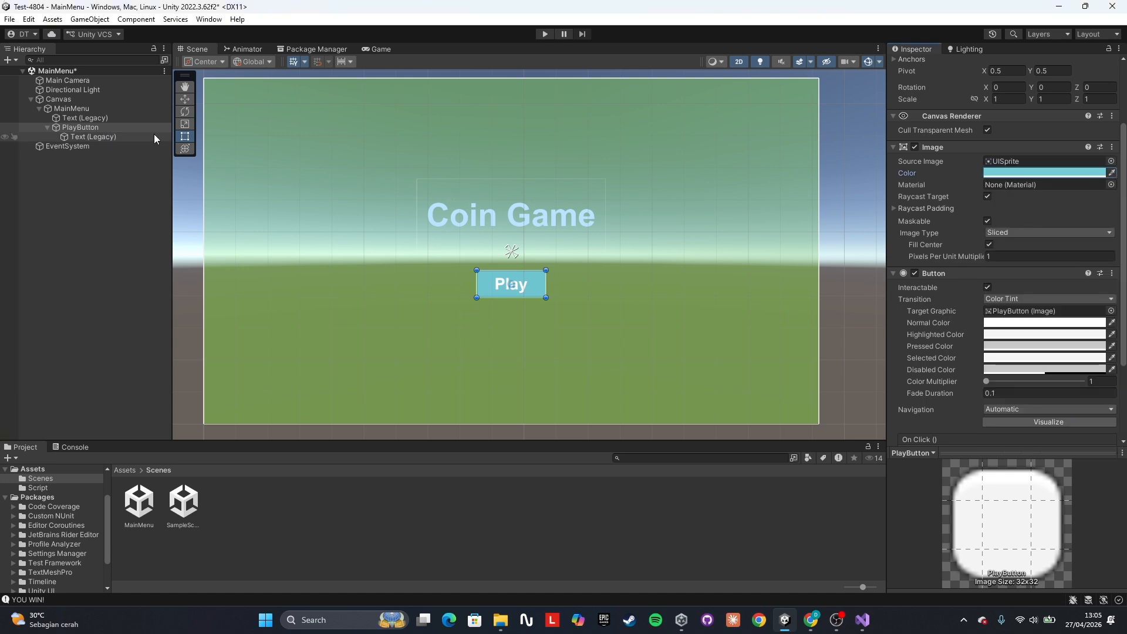
Step: Open the Script folder inside the project's Assets
{"action": "left_click", "coordinate": [112, 126]}
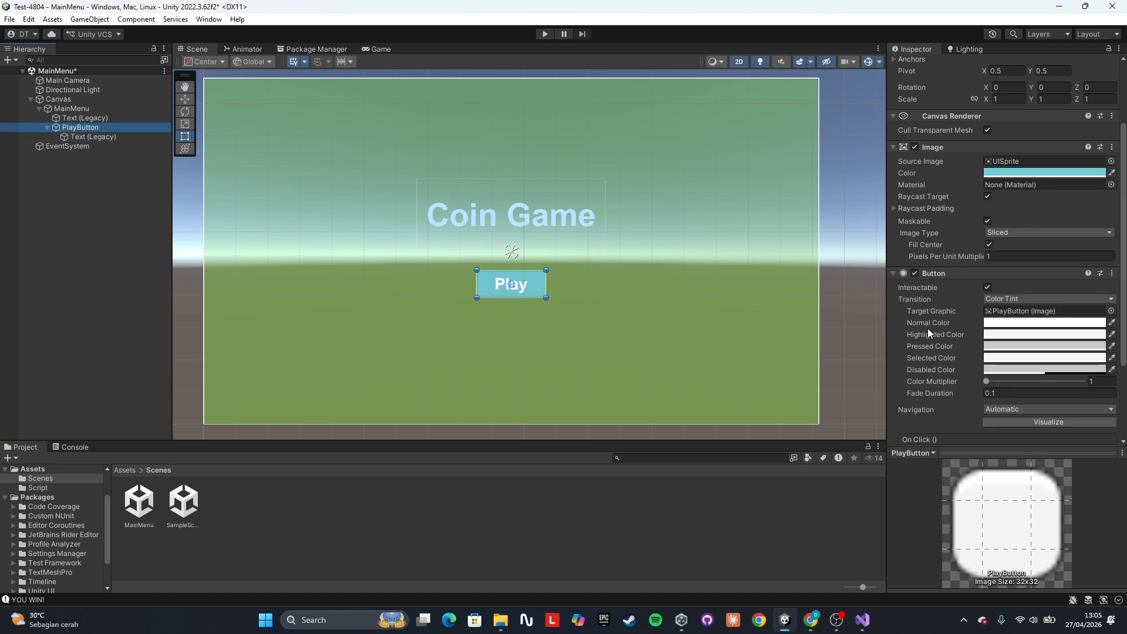
{"action": "left_click", "coordinate": [130, 472]}
{"action": "left_click", "coordinate": [126, 471]}
{"action": "double_click", "coordinate": [181, 510]}
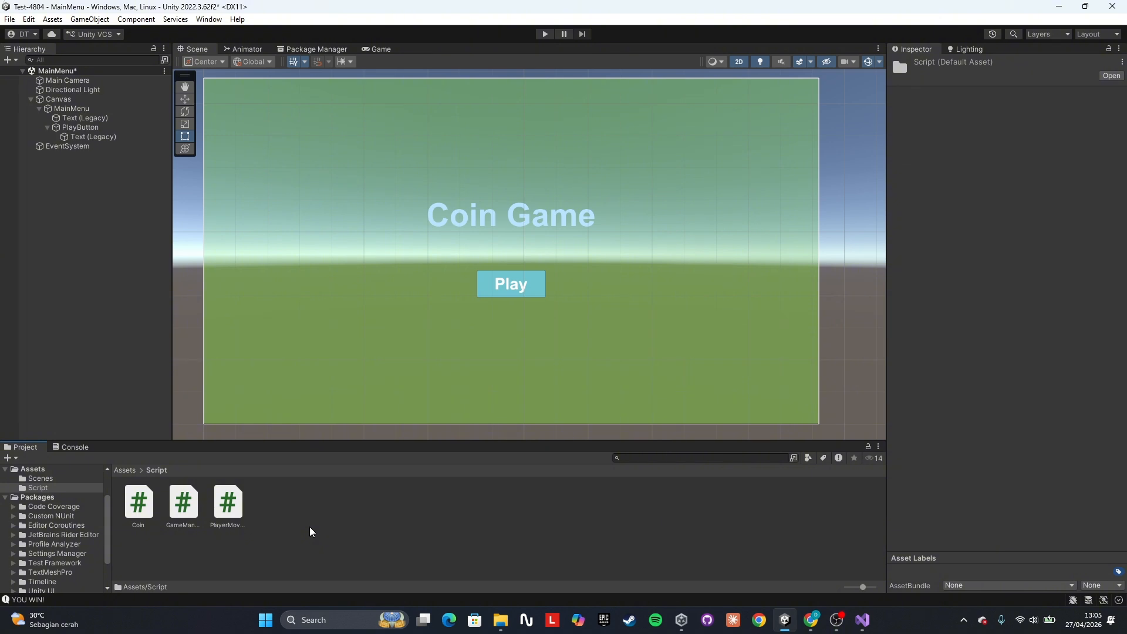
Step: Create a C# script named SceneLoader in the project's Script folder
{"action": "left_click", "coordinate": [809, 623]}
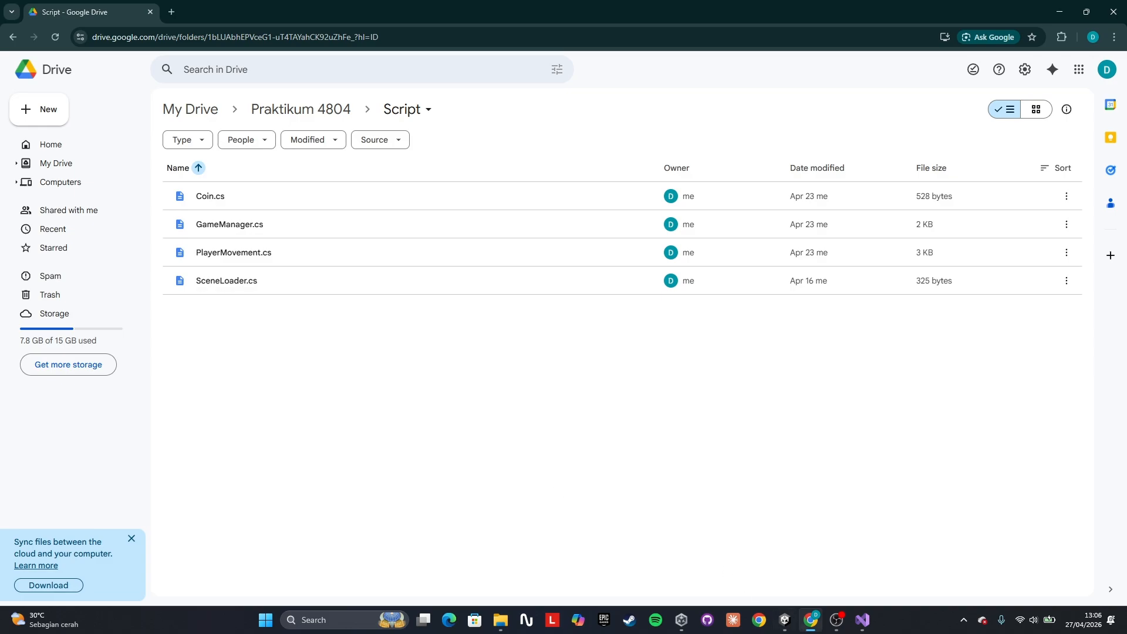
{"action": "left_click", "coordinate": [785, 620]}
{"action": "right_click", "coordinate": [473, 513]}
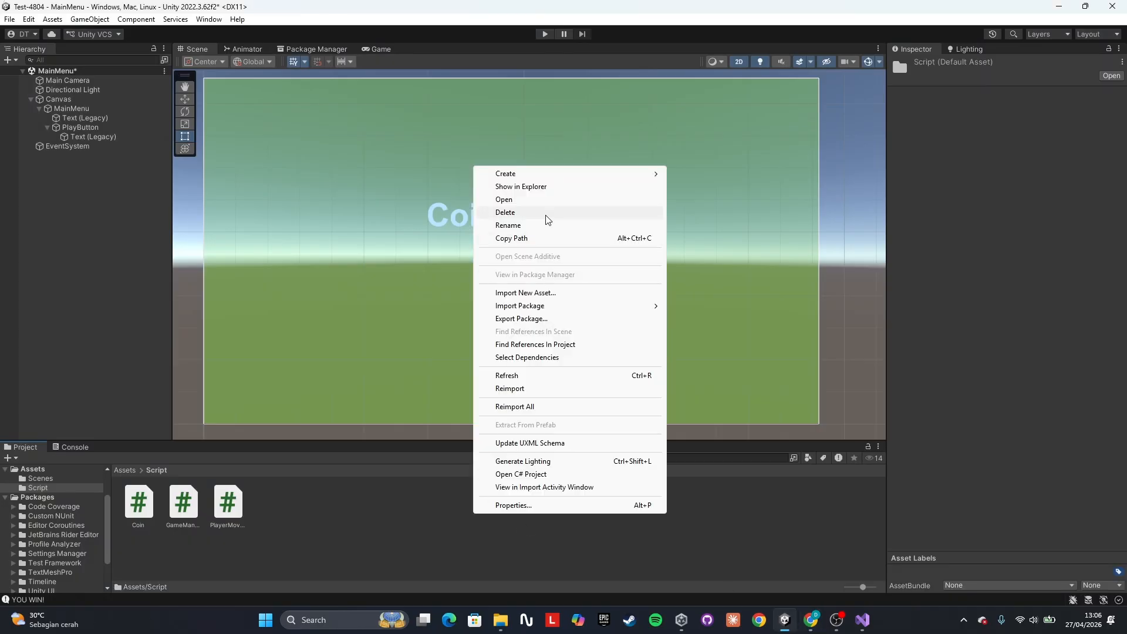
{"action": "mouse_move", "coordinate": [555, 174]}
{"action": "left_click", "coordinate": [723, 83]}
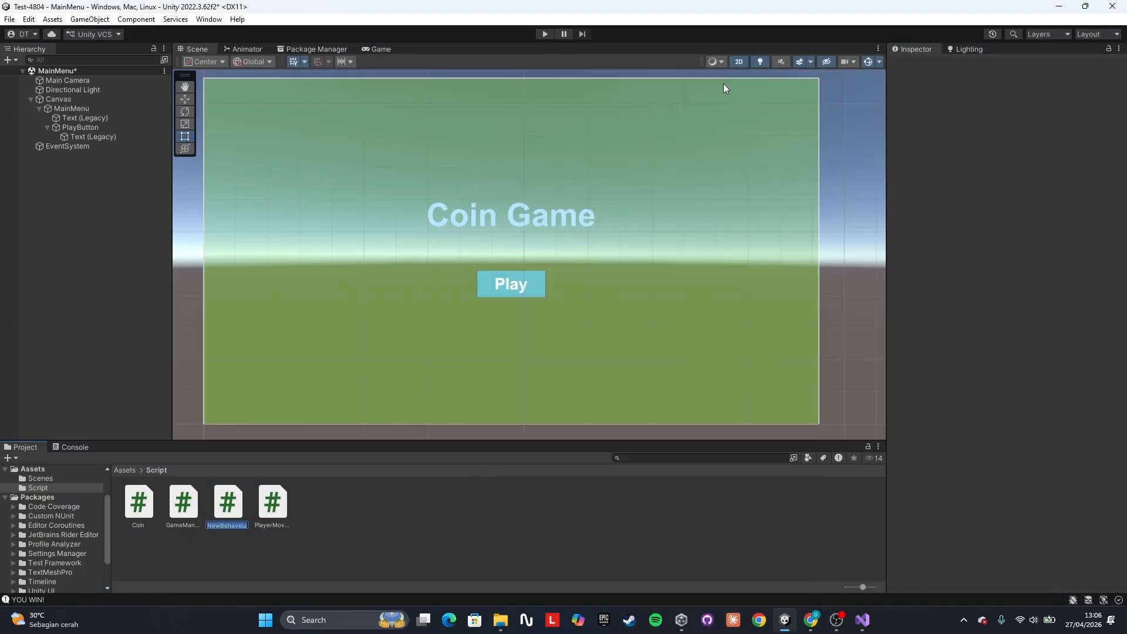
{"action": "type", "text": "SceneLoader"}
{"action": "key", "text": "Return"}
Step: Open the new SceneLoader script for editing, and copy all the code from the existing SceneLoader.cs in the AAA.4804 folder
{"action": "double_click", "coordinate": [274, 501]}
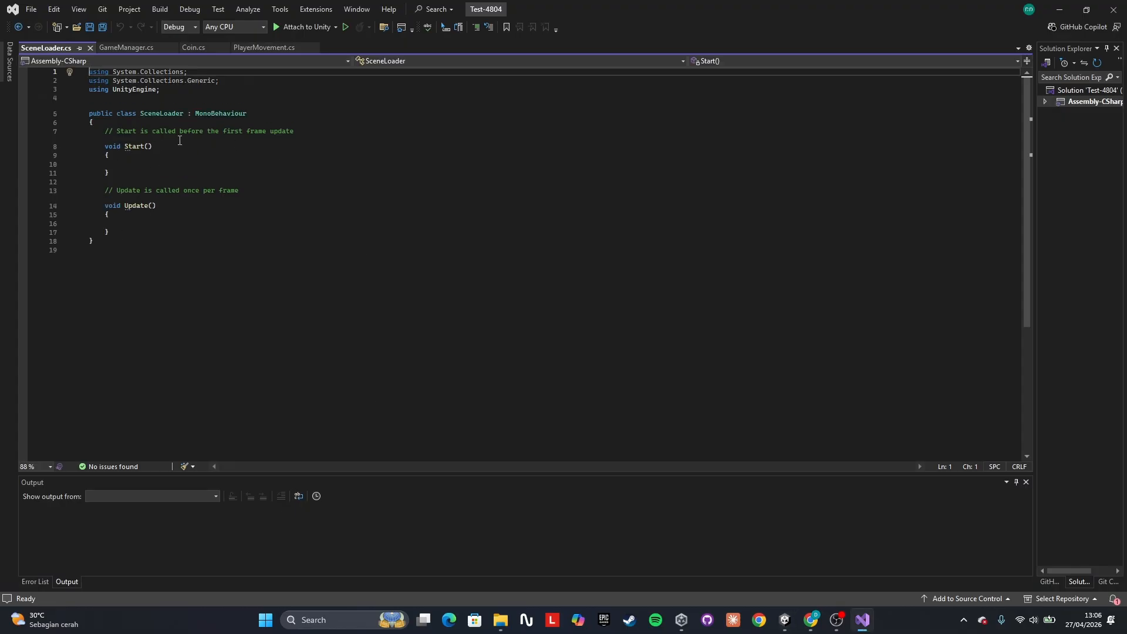
{"action": "left_click", "coordinate": [500, 618]}
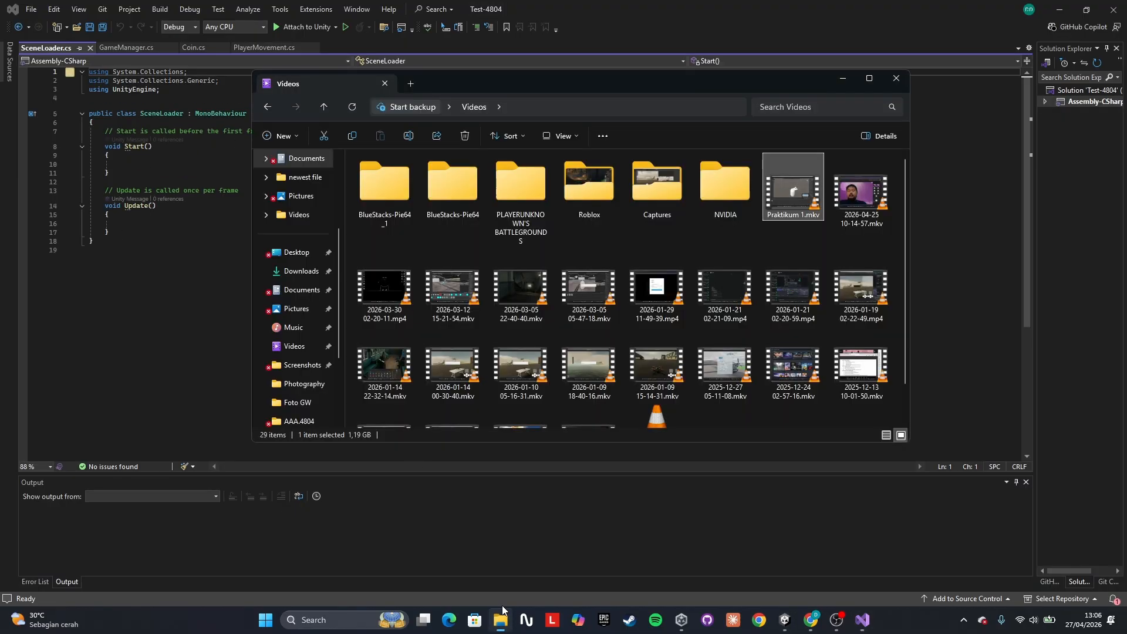
{"action": "left_click", "coordinate": [267, 106]}
{"action": "double_click", "coordinate": [393, 230]}
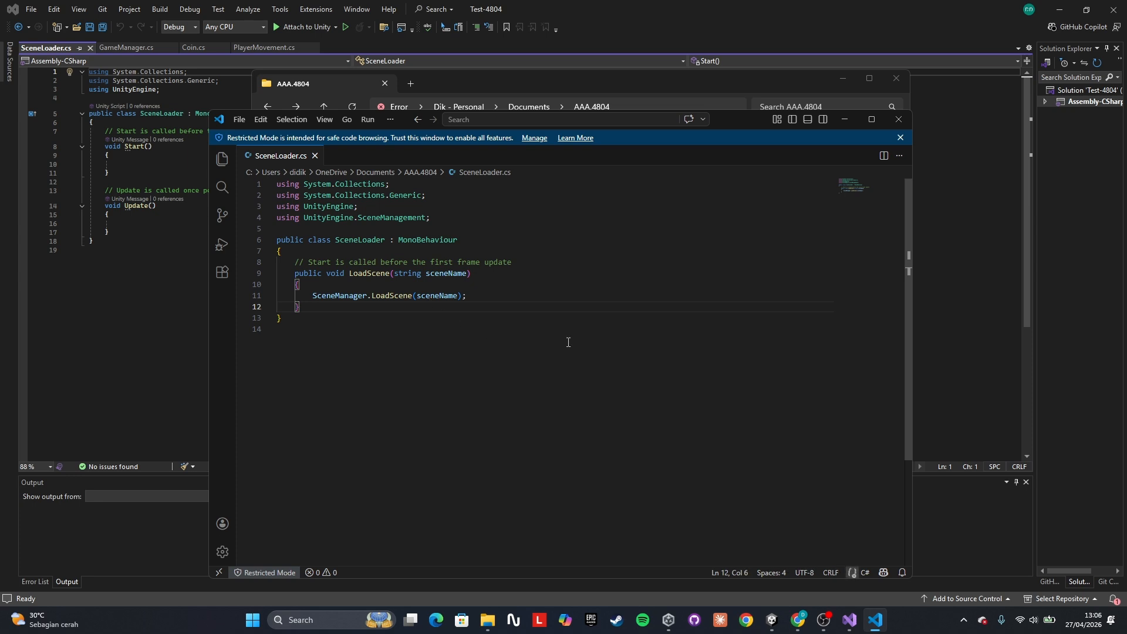
{"action": "key", "text": "ctrl+a"}
{"action": "key", "text": "ctrl+c"}
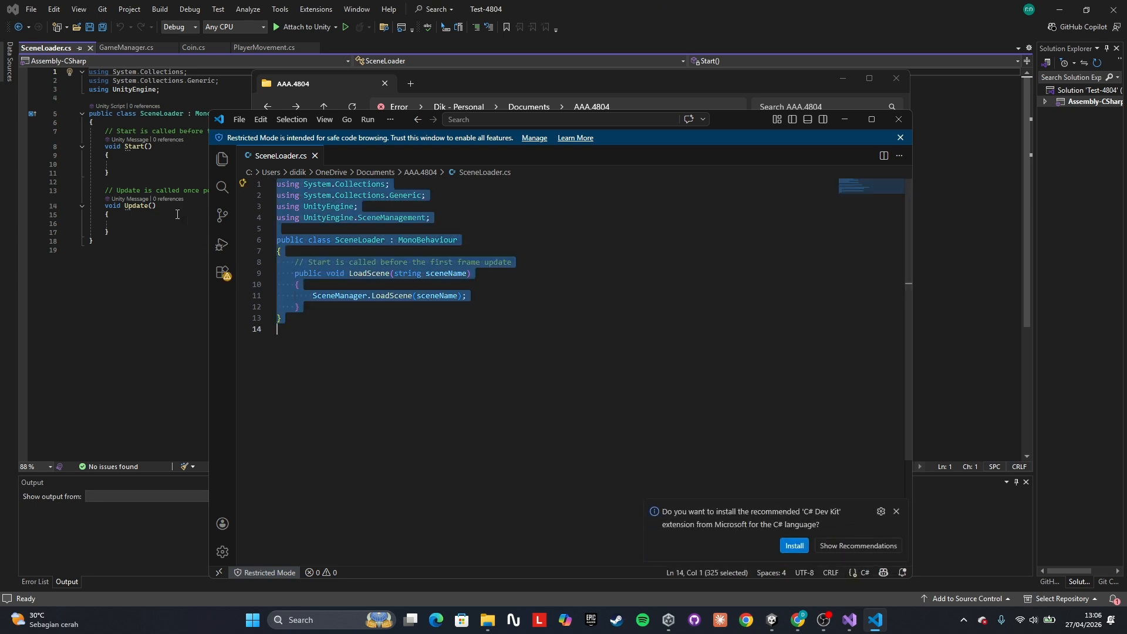
Step: Replace the default code of the project's SceneLoader script in Visual Studio with the copied LoadScene code and save the file
{"action": "left_click", "coordinate": [176, 212]}
{"action": "key", "text": "ctrl+a"}
{"action": "key", "text": "ctrl+v"}
{"action": "key", "text": "ctrl+s"}
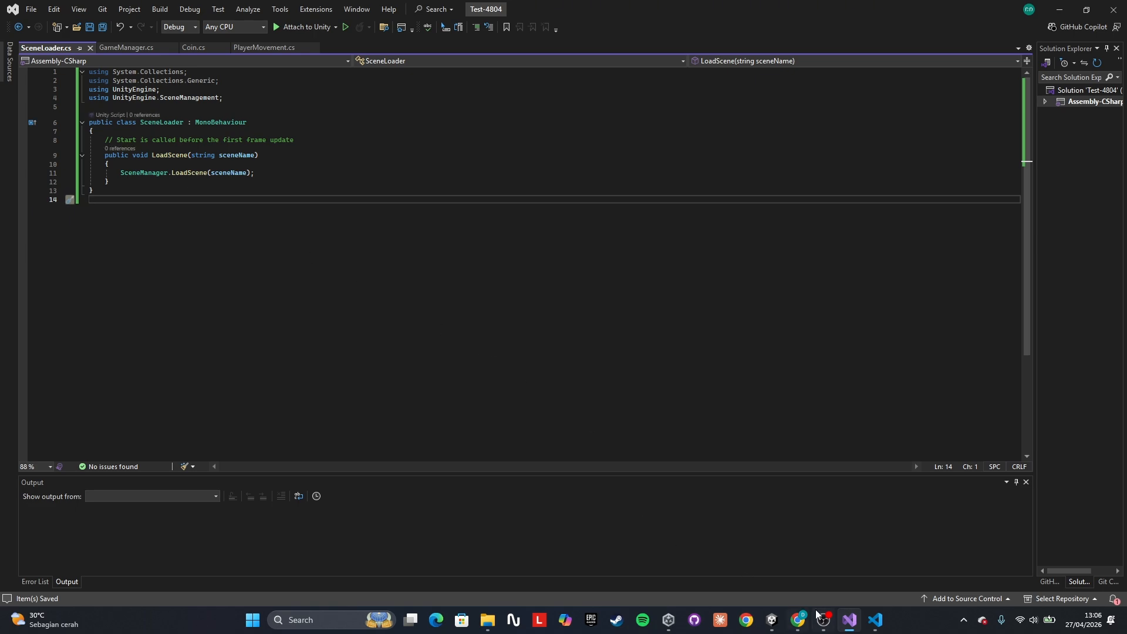
Step: Return to Unity and create an empty game object named SceneManager at the root of the MainMenu scene
{"action": "left_click", "coordinate": [771, 620]}
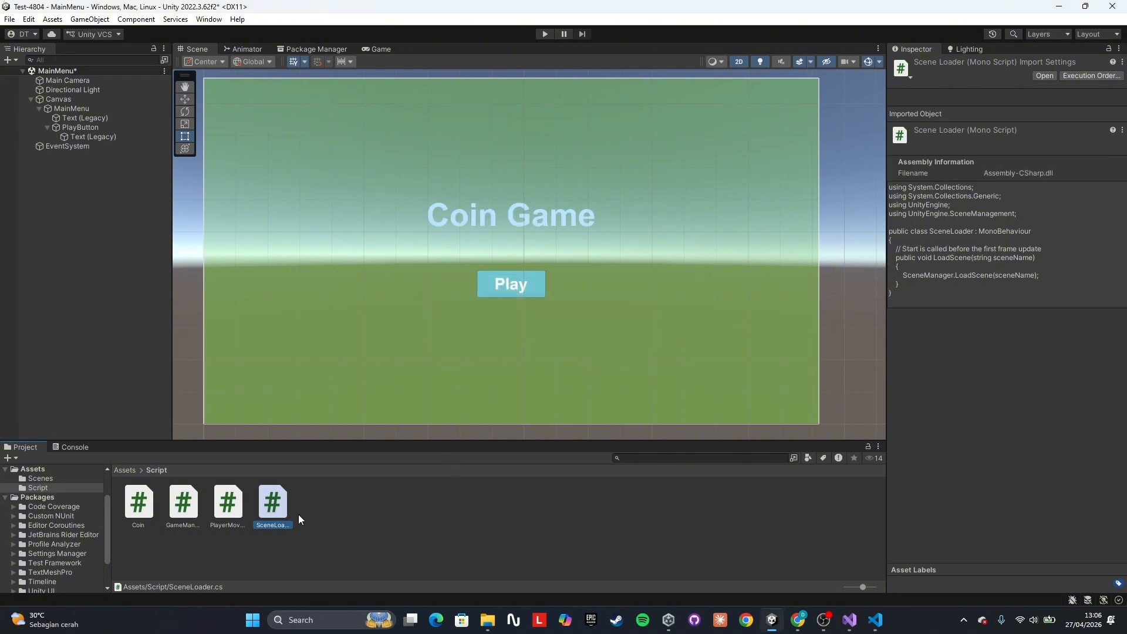
{"action": "left_click", "coordinate": [47, 234]}
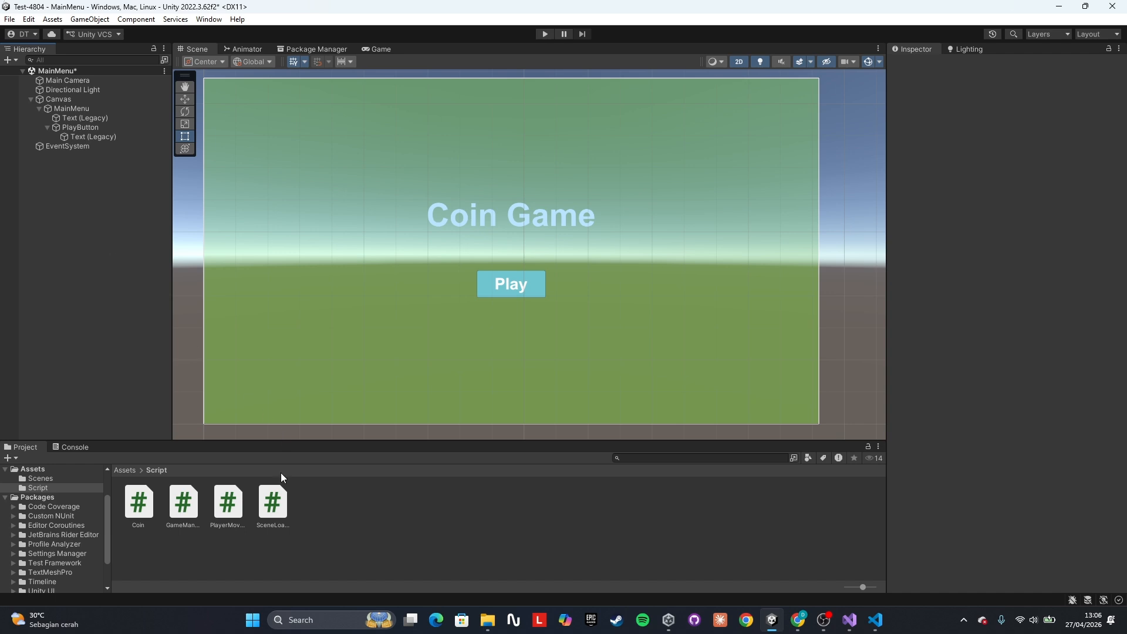
{"action": "right_click", "coordinate": [104, 224]}
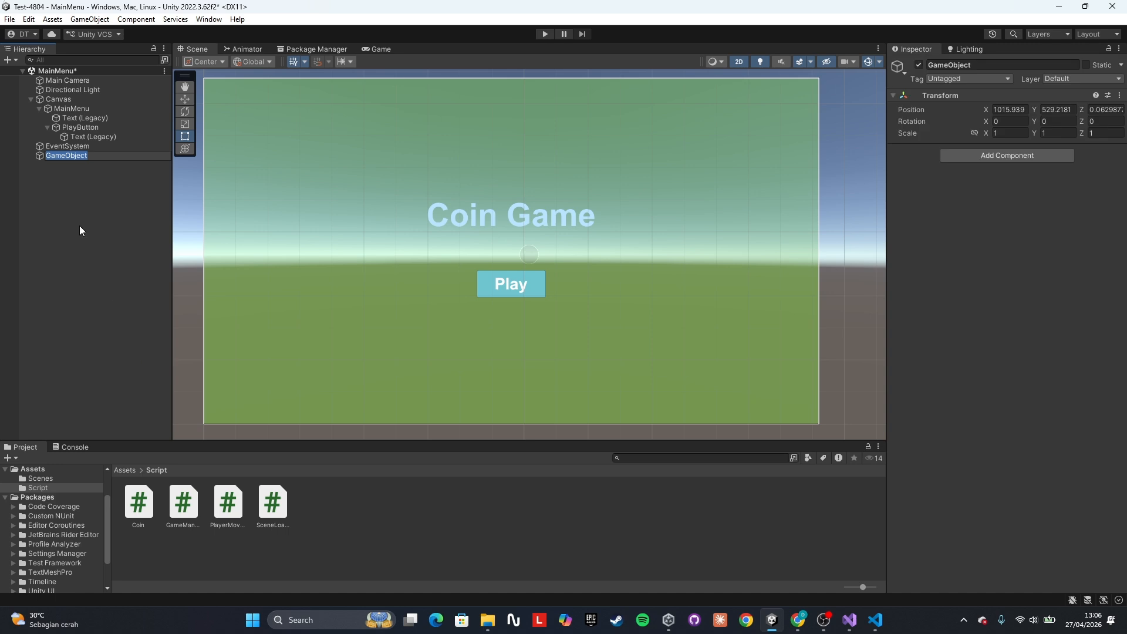
{"action": "type", "text": "SceneManager"}
{"action": "key", "text": "Return"}
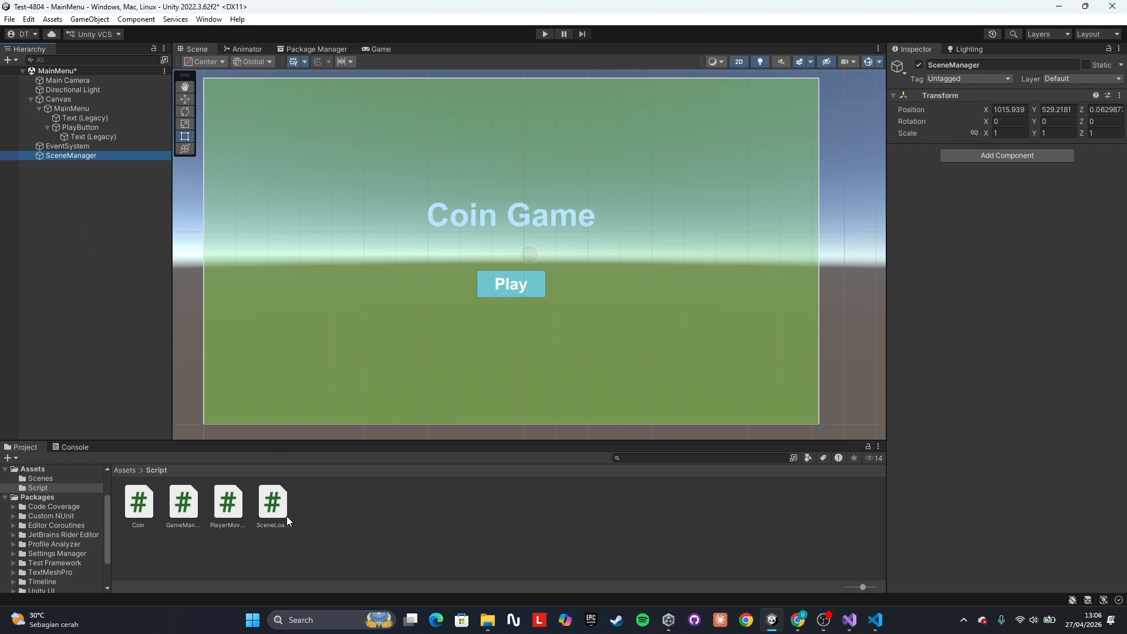
Step: Attach the SceneLoader script to the SceneManager object as a component
{"action": "double_click", "coordinate": [273, 505]}
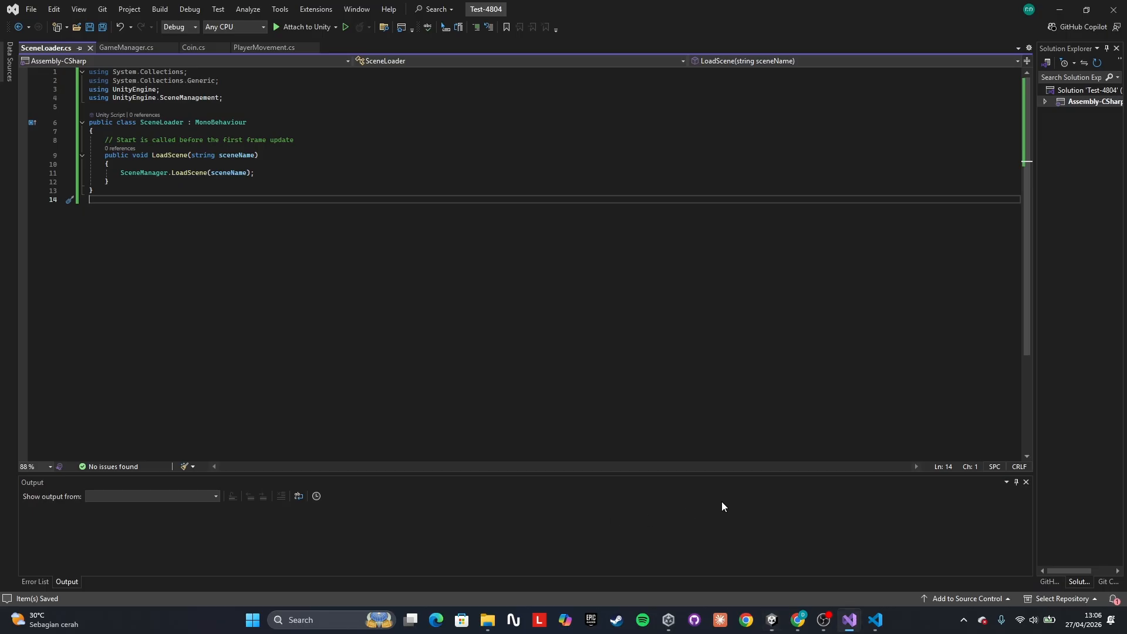
{"action": "left_click", "coordinate": [772, 620]}
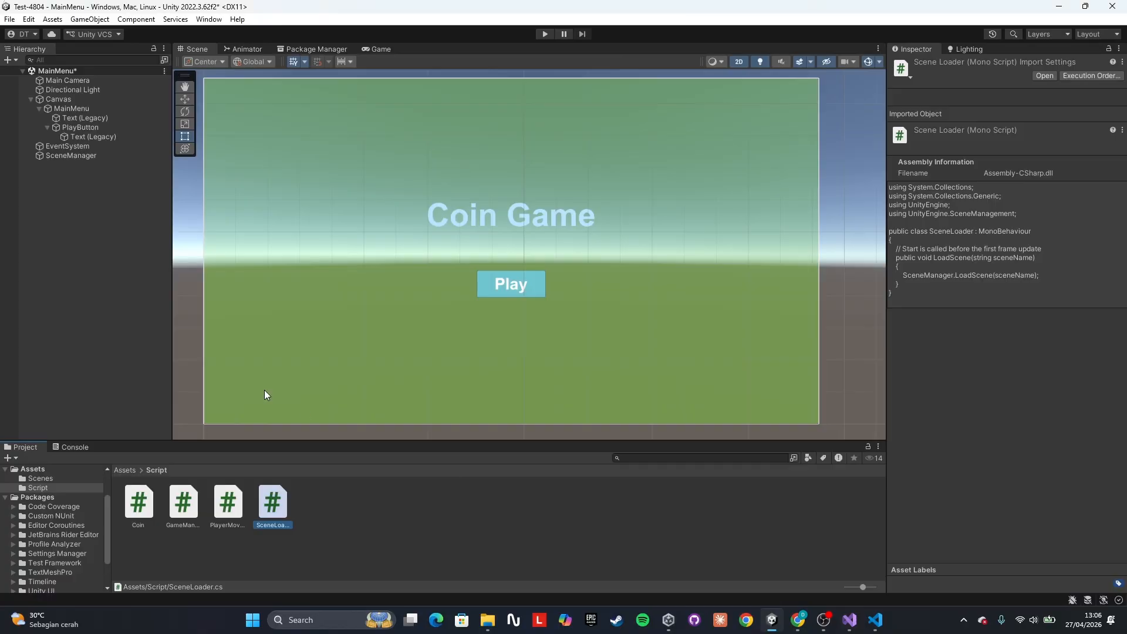
{"action": "left_click", "coordinate": [75, 156]}
{"action": "left_click_drag", "start_coordinate": [273, 503], "coordinate": [991, 315]}
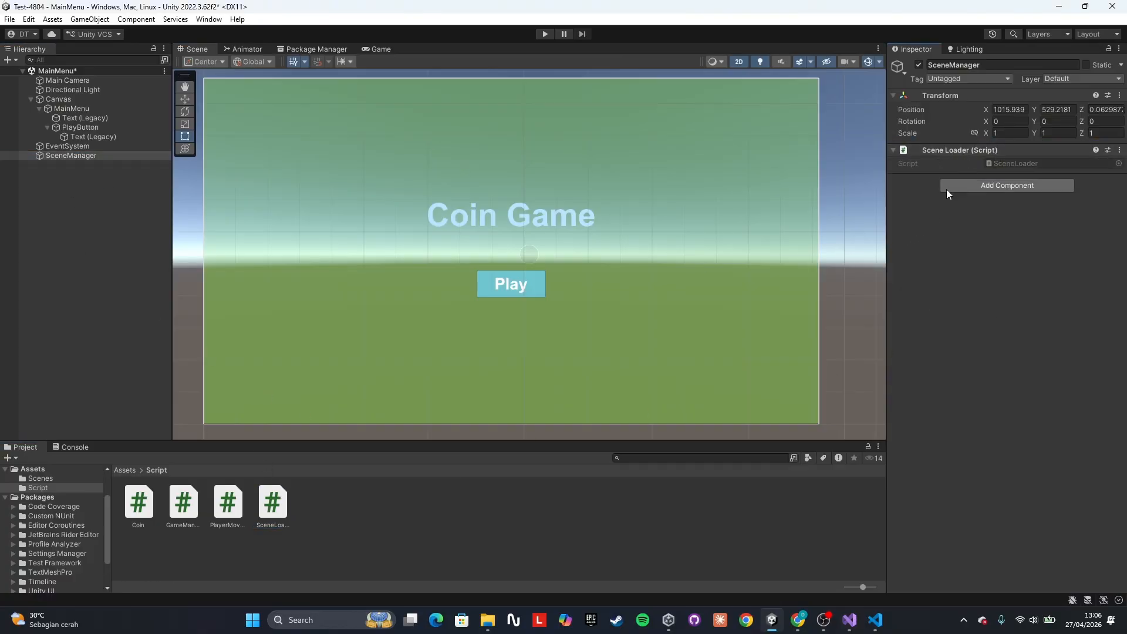
Step: Add an On Click event entry to PlayButton and assign the SceneManager object to it
{"action": "left_click", "coordinate": [82, 127]}
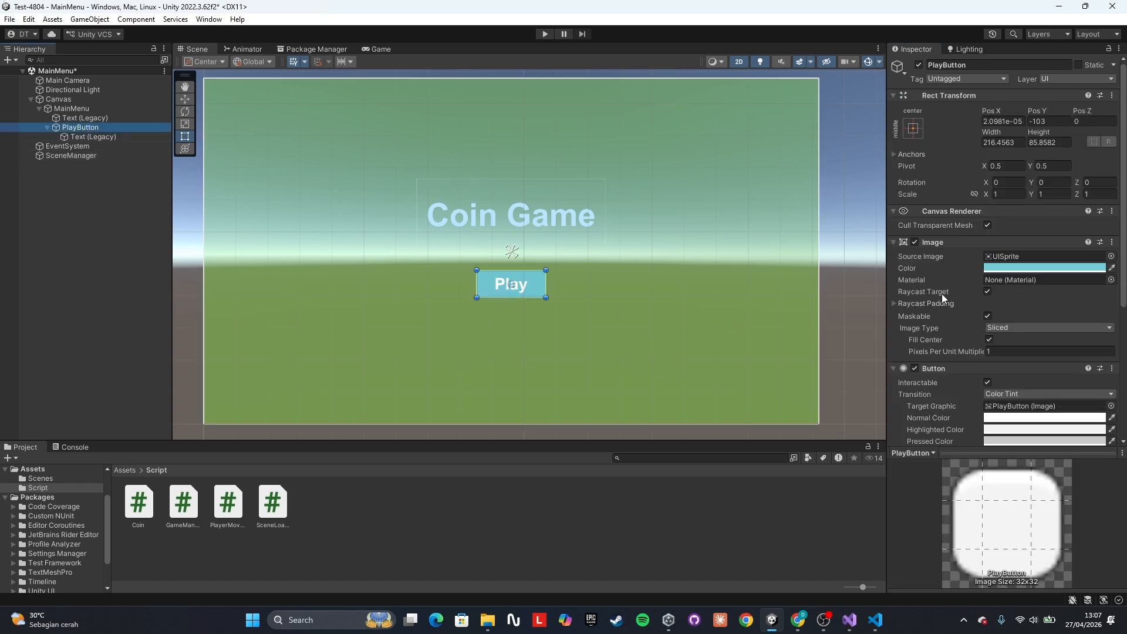
{"action": "scroll", "coordinate": [958, 223], "scroll_direction": "down", "scroll_amount": 4}
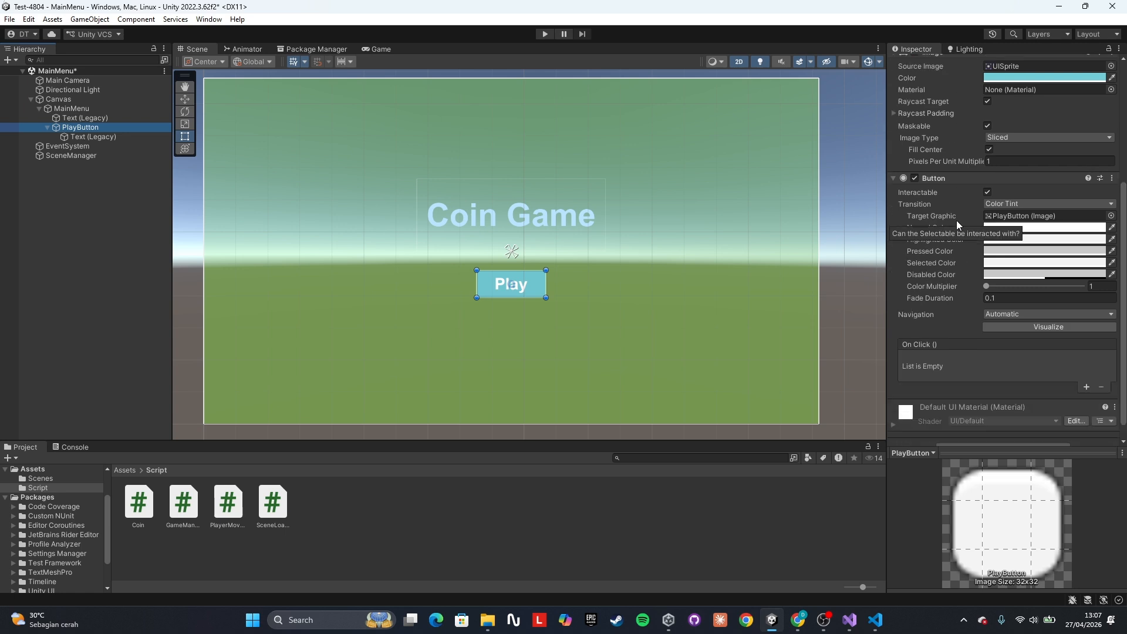
{"action": "scroll", "coordinate": [956, 220], "scroll_direction": "down", "scroll_amount": 1}
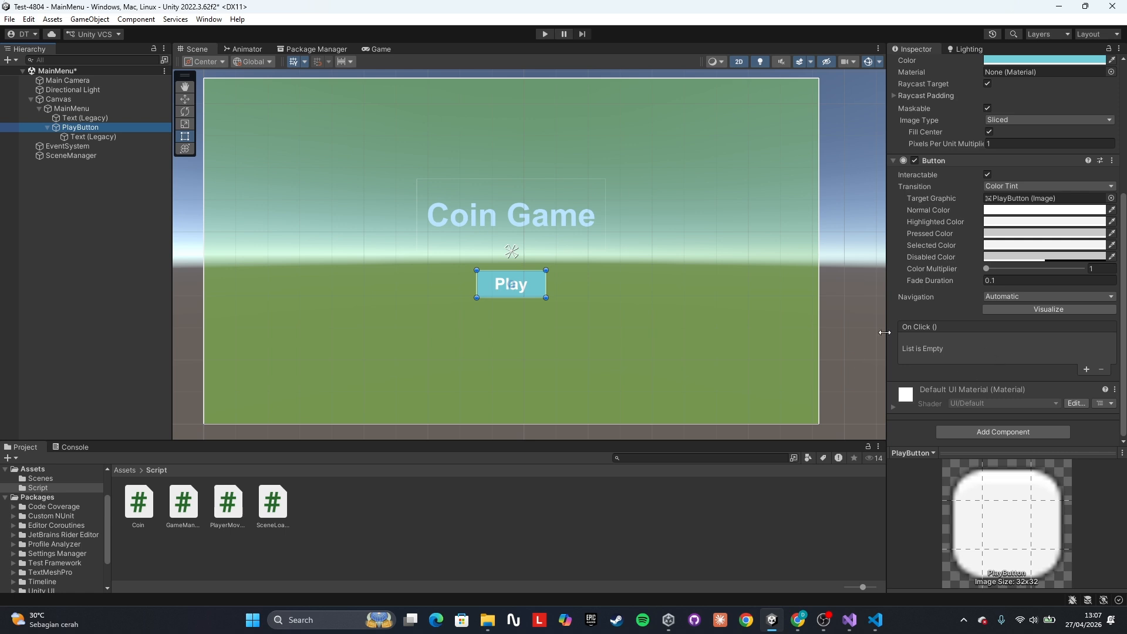
{"action": "left_click", "coordinate": [1086, 370]}
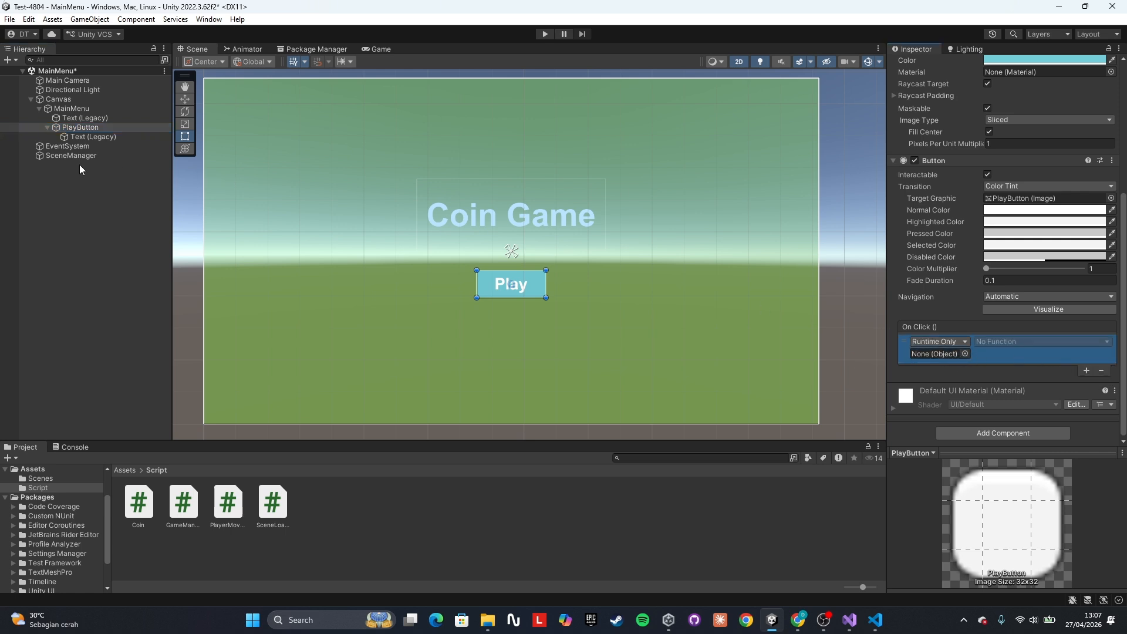
{"action": "left_click_drag", "start_coordinate": [78, 156], "coordinate": [934, 357]}
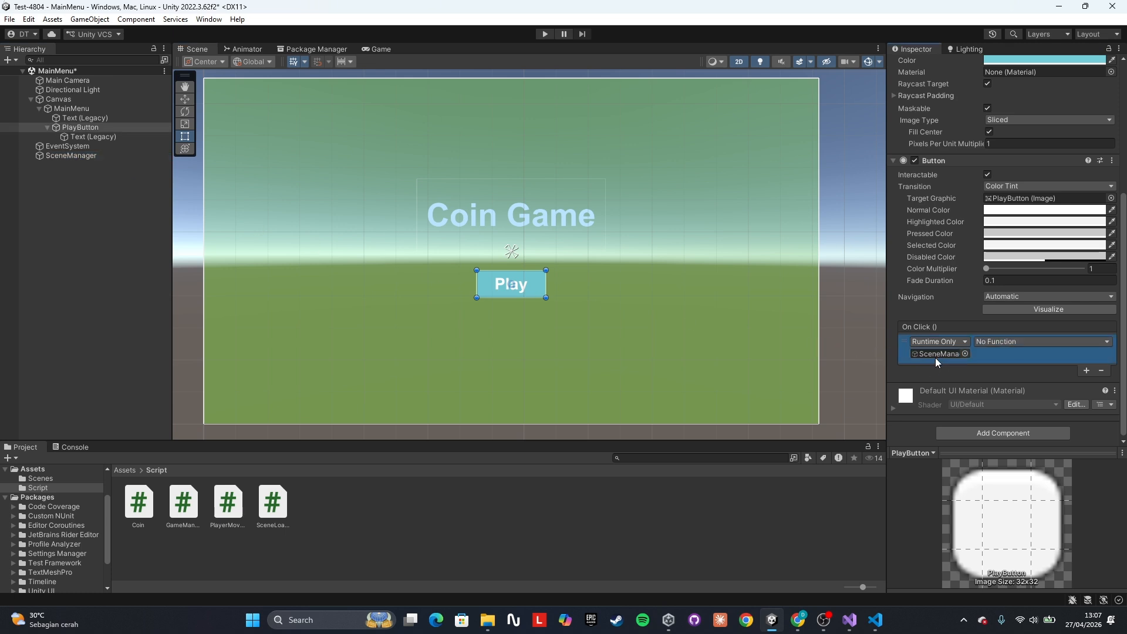
Step: Set the function of PlayButton's On Click event to SceneLoader's LoadScene (string)
{"action": "left_click", "coordinate": [1009, 341]}
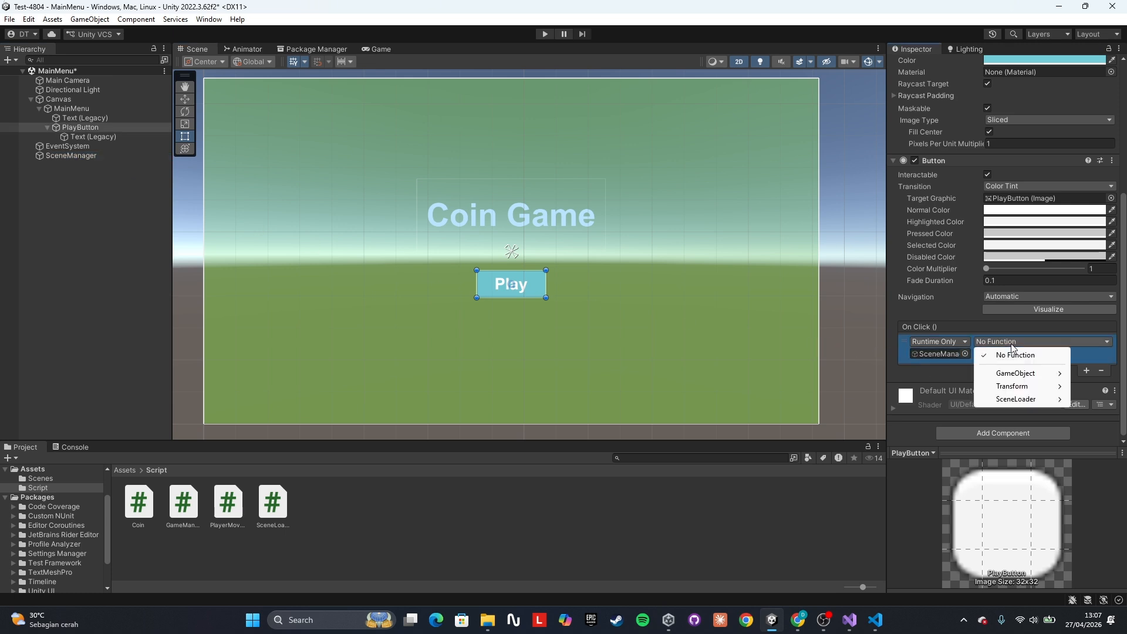
{"action": "mouse_move", "coordinate": [1035, 405]}
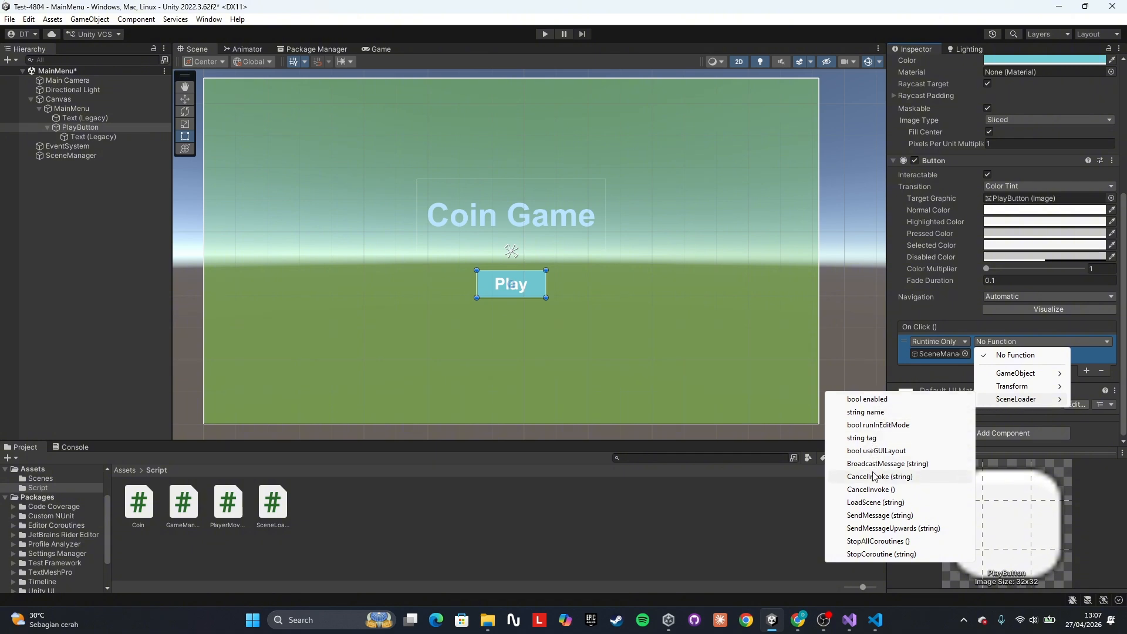
{"action": "left_click", "coordinate": [890, 503]}
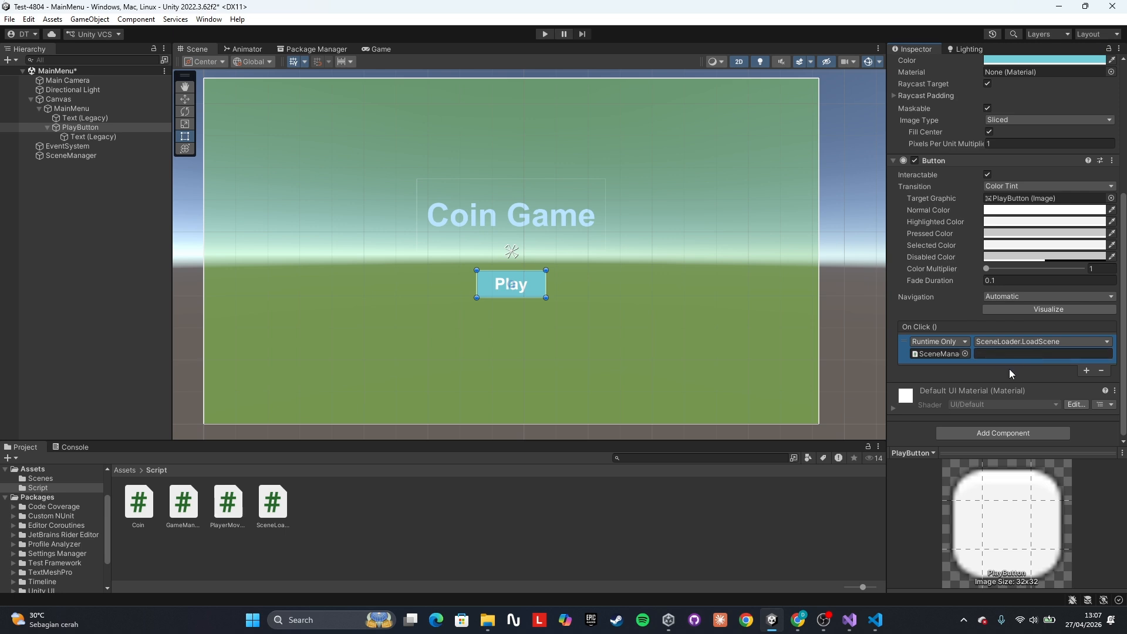
Step: Show the project's Scenes folder and enter SampleScene as the LoadScene argument in PlayButton's On Click event
{"action": "left_click", "coordinate": [128, 471]}
{"action": "double_click", "coordinate": [144, 506]}
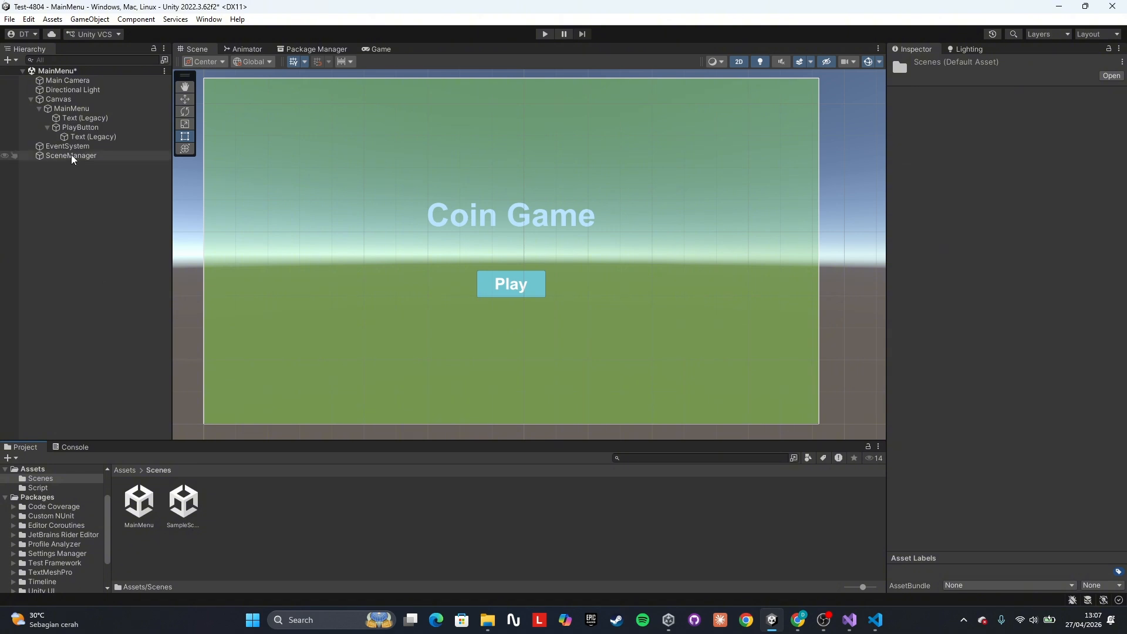
{"action": "left_click", "coordinate": [81, 127]}
{"action": "scroll", "coordinate": [1005, 293], "scroll_direction": "down", "scroll_amount": 10}
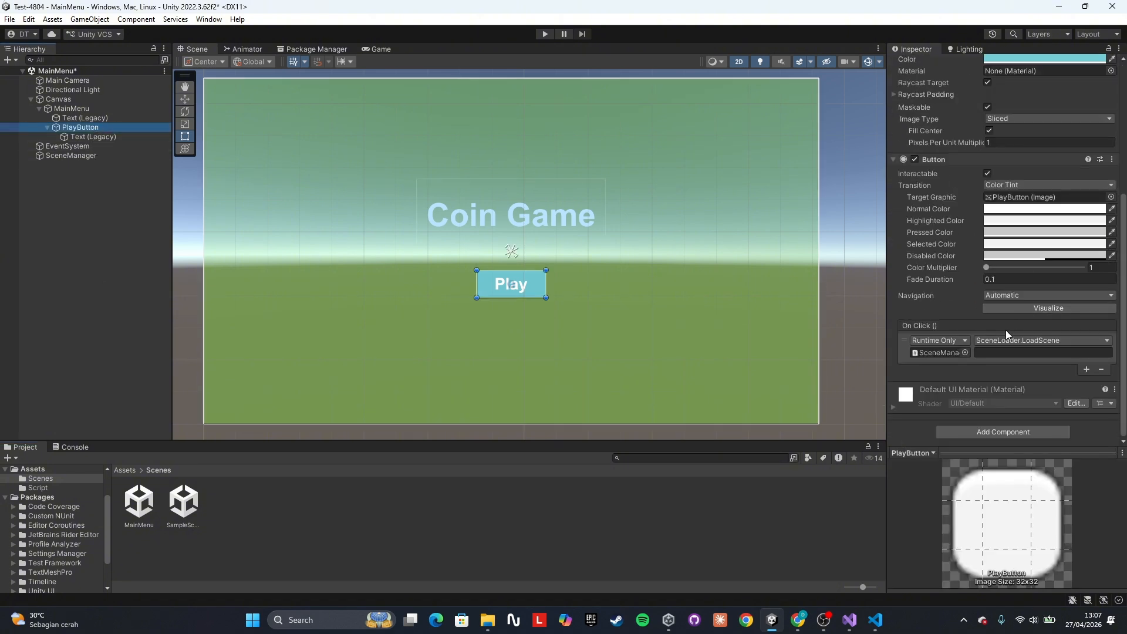
{"action": "left_click", "coordinate": [1001, 353]}
{"action": "type", "text": "Samp"}
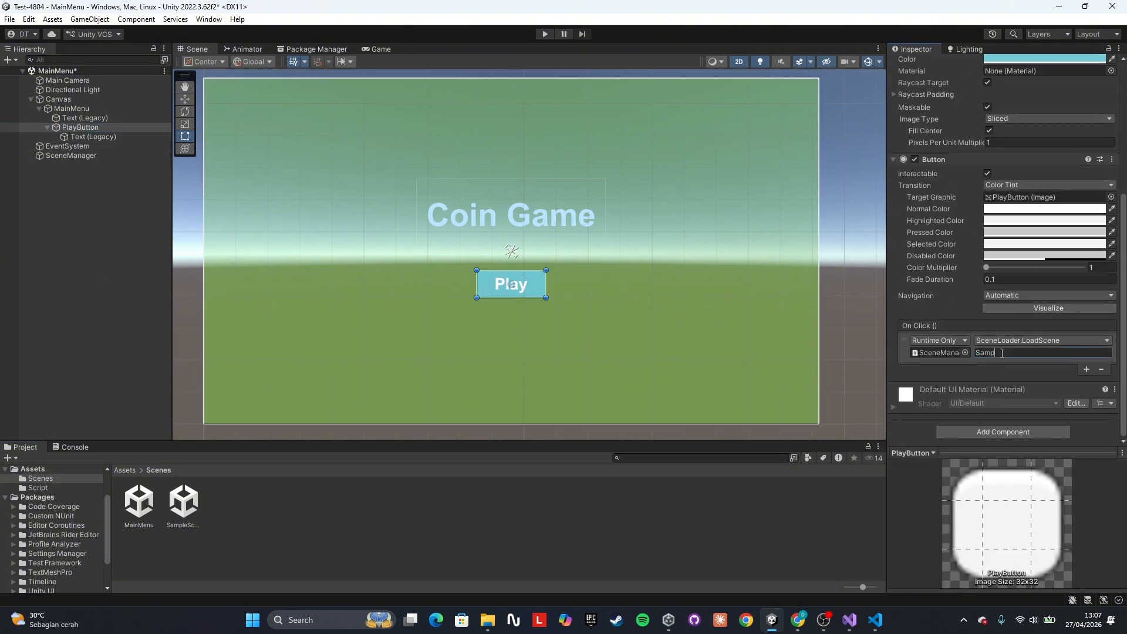
{"action": "type", "text": "leScene"}
Step: Add the MainMenu scene followed by SampleScene to the Scenes In Build list, and close the Build Settings
{"action": "left_click", "coordinate": [10, 19]}
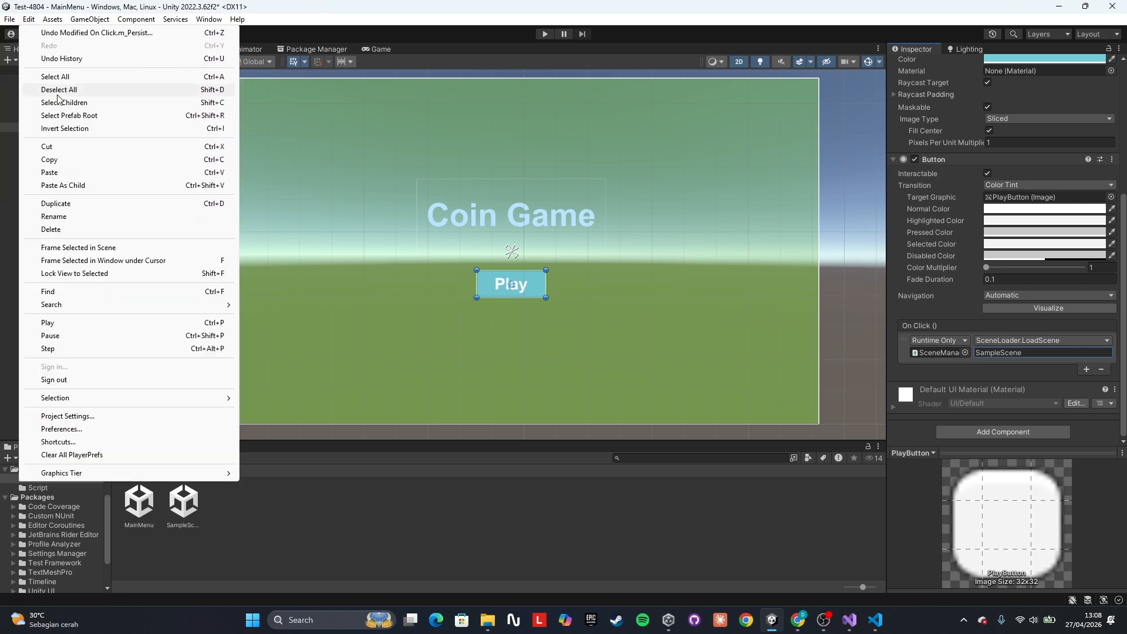
{"action": "left_click", "coordinate": [7, 168]}
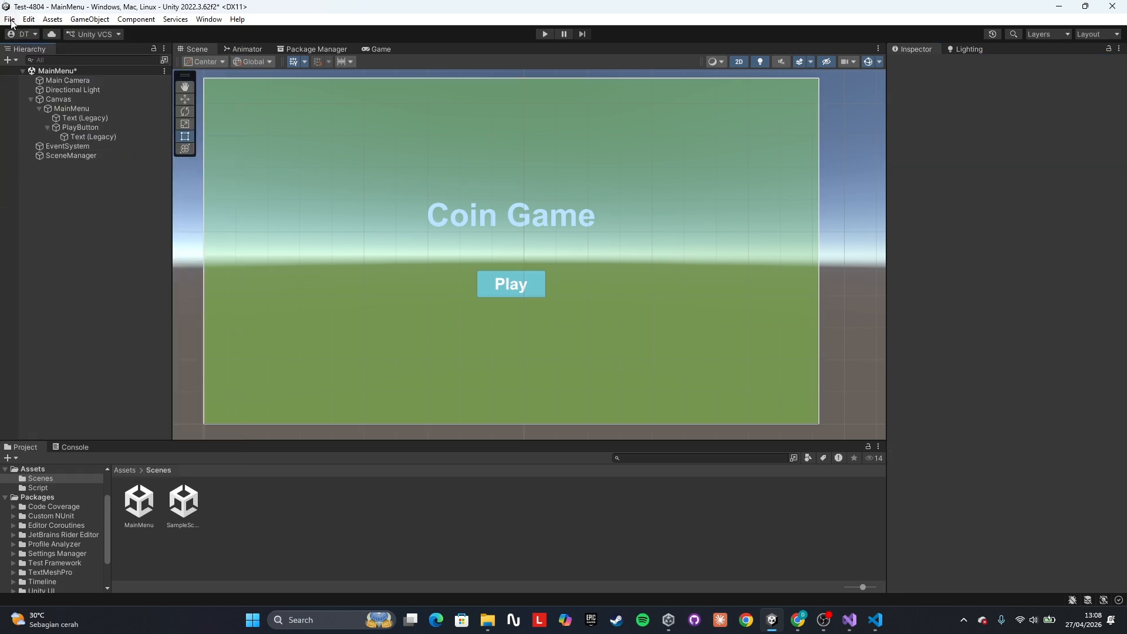
{"action": "left_click", "coordinate": [12, 21]}
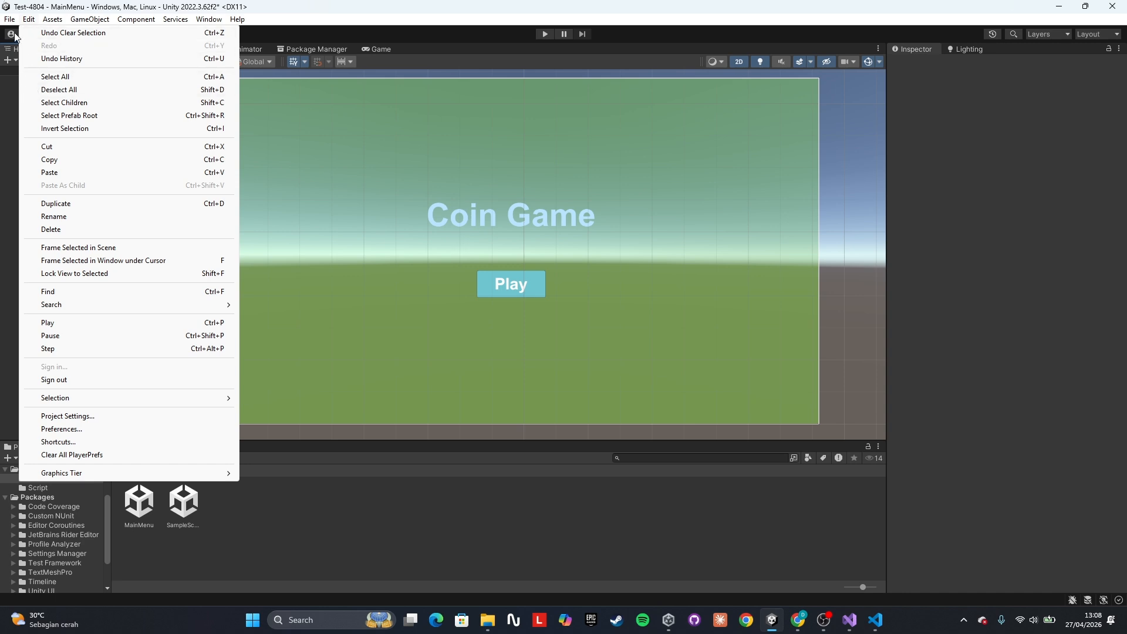
{"action": "mouse_move", "coordinate": [10, 19]}
{"action": "left_click", "coordinate": [37, 166]}
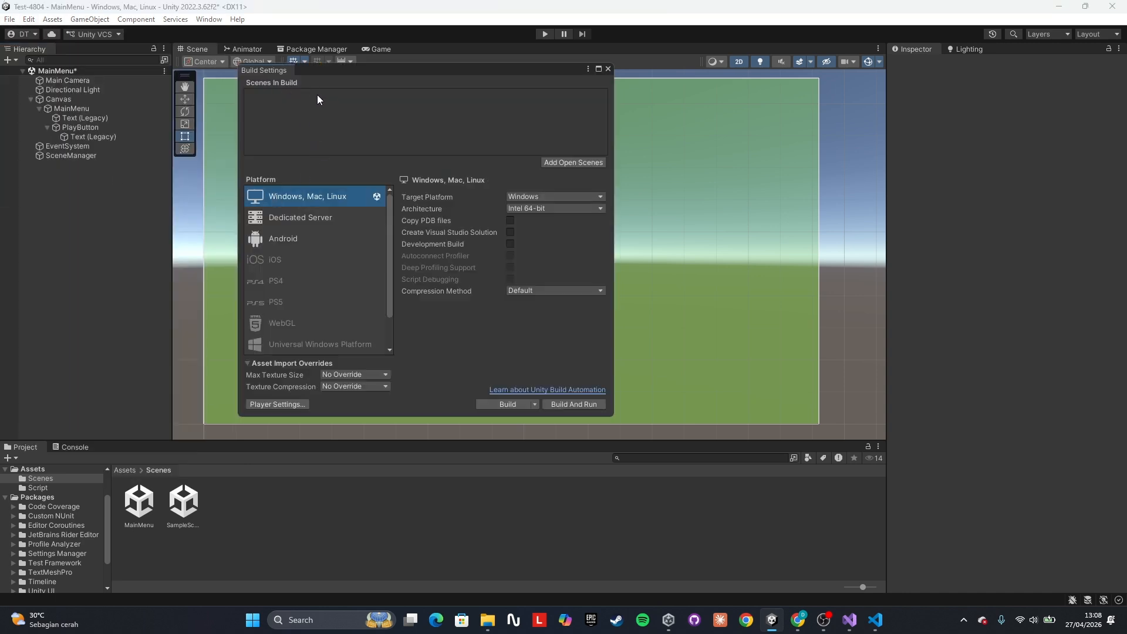
{"action": "left_click_drag", "start_coordinate": [365, 72], "coordinate": [444, 73]}
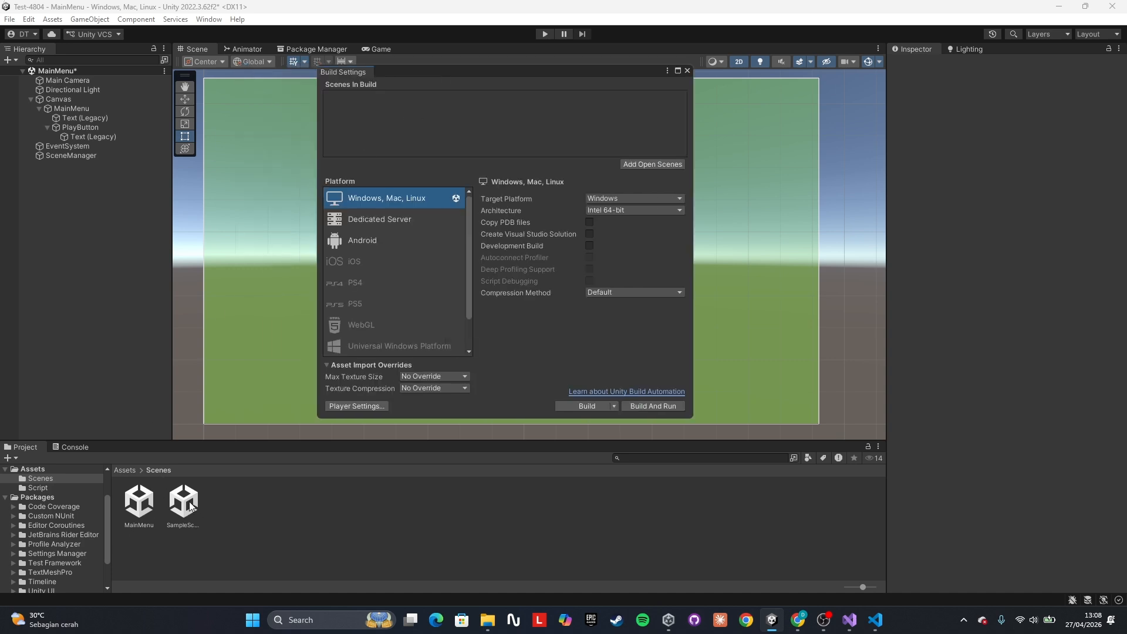
{"action": "mouse_move", "coordinate": [191, 506]}
{"action": "left_mouse_down"}
{"action": "mouse_move", "coordinate": [307, 495]}
{"action": "mouse_move", "coordinate": [213, 507]}
{"action": "left_mouse_up"}
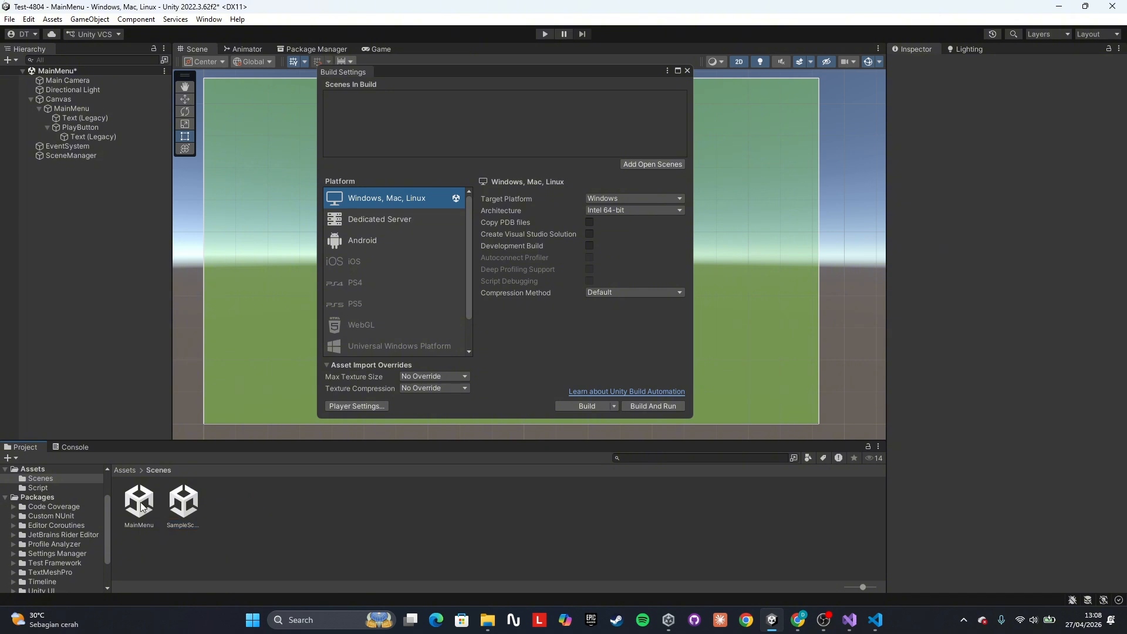
{"action": "left_click_drag", "start_coordinate": [141, 510], "coordinate": [420, 123]}
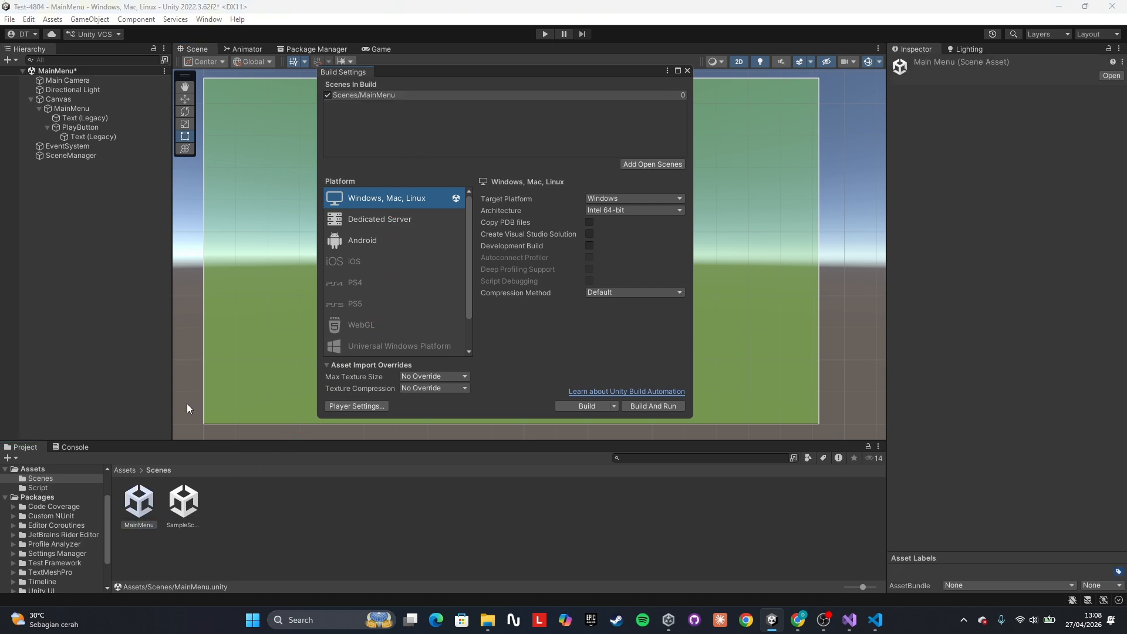
{"action": "left_click_drag", "start_coordinate": [176, 503], "coordinate": [481, 130]}
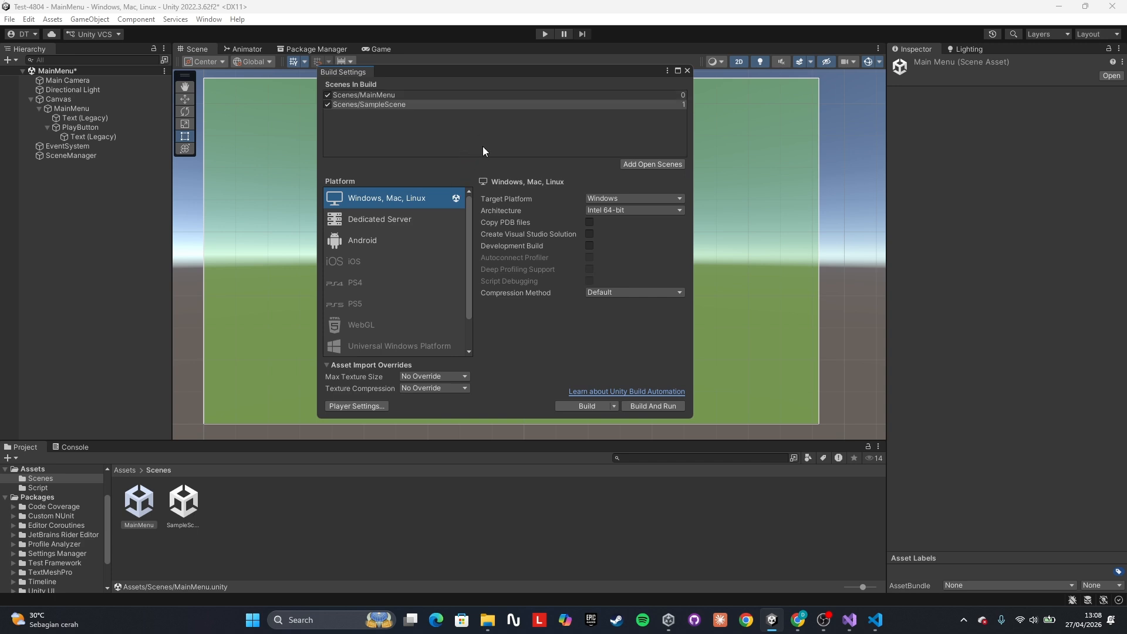
{"action": "left_click", "coordinate": [686, 71]}
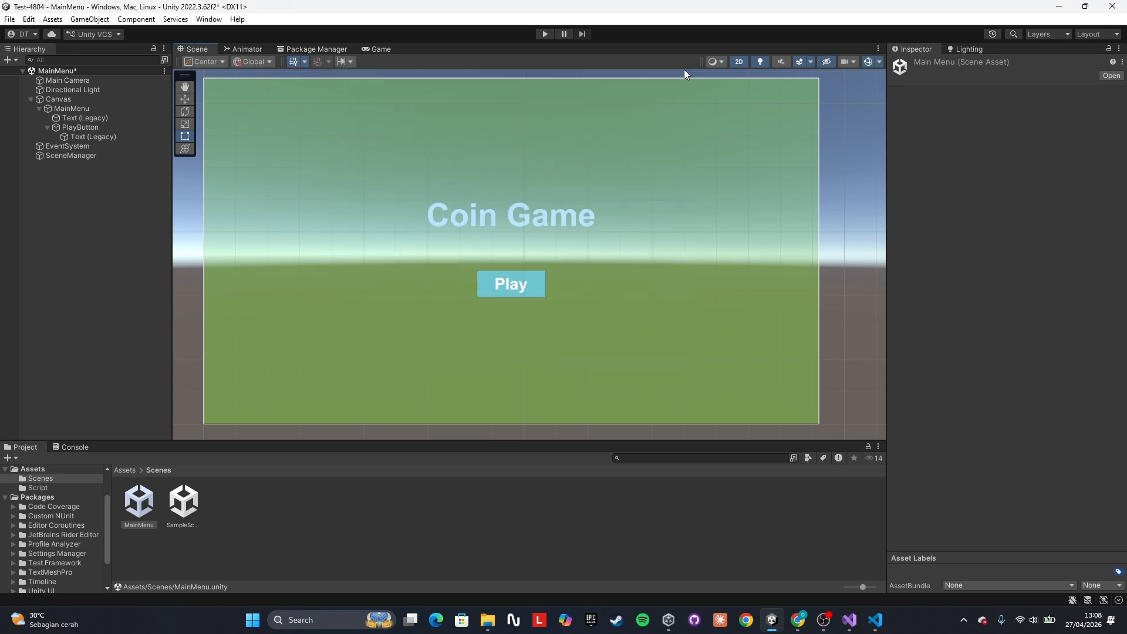
Step: Run the MainMenu scene in a maximized Game view and start the game with its Play button
{"action": "left_click", "coordinate": [544, 34]}
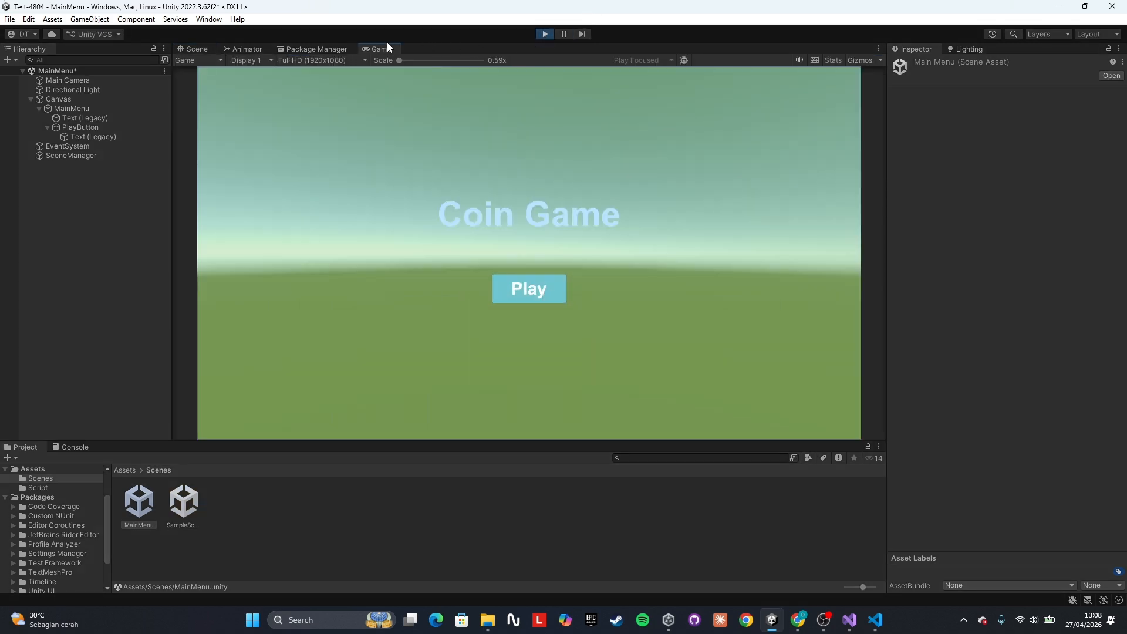
{"action": "double_click", "coordinate": [383, 48]}
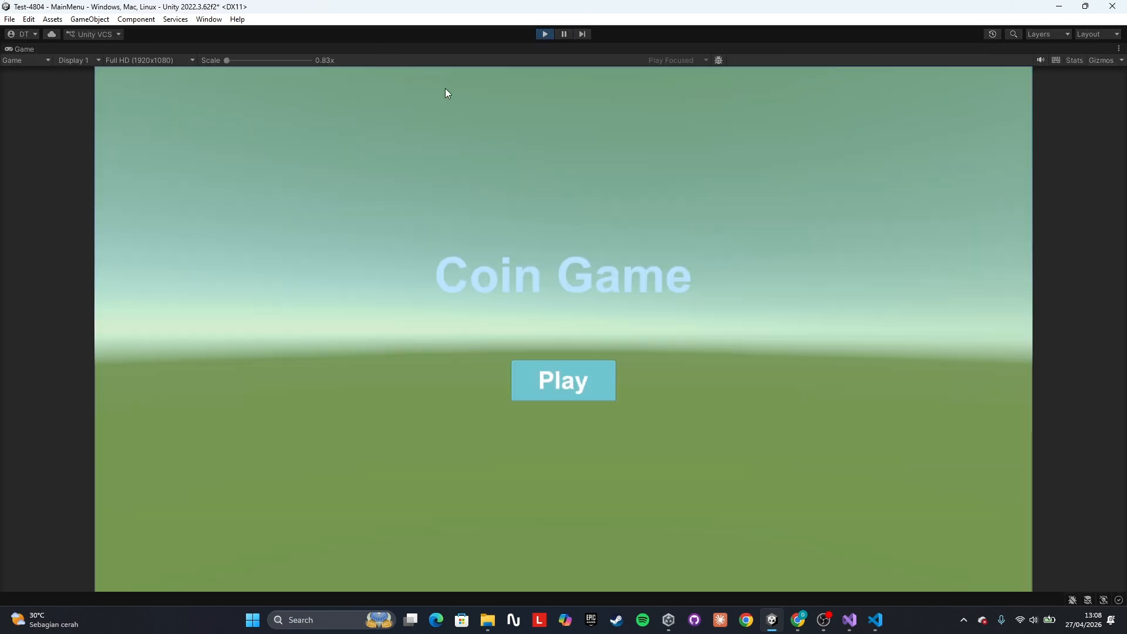
{"action": "left_click", "coordinate": [572, 390]}
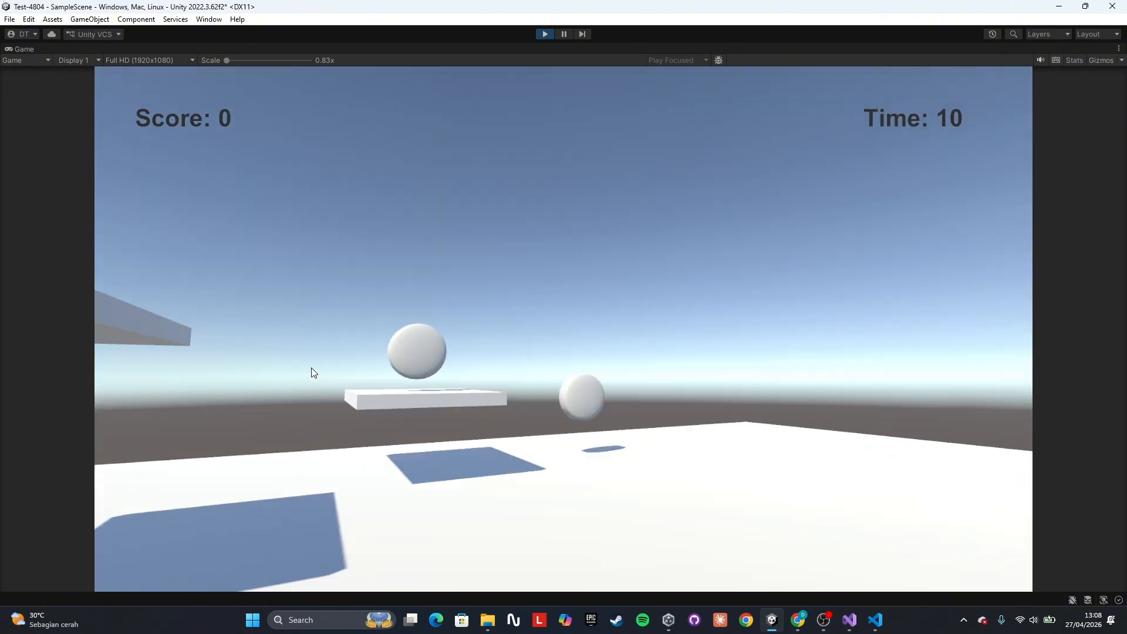
Step: Move the player forward through the level to collect all the coins before time runs out, and stop play mode
{"action": "key", "text": "w"}
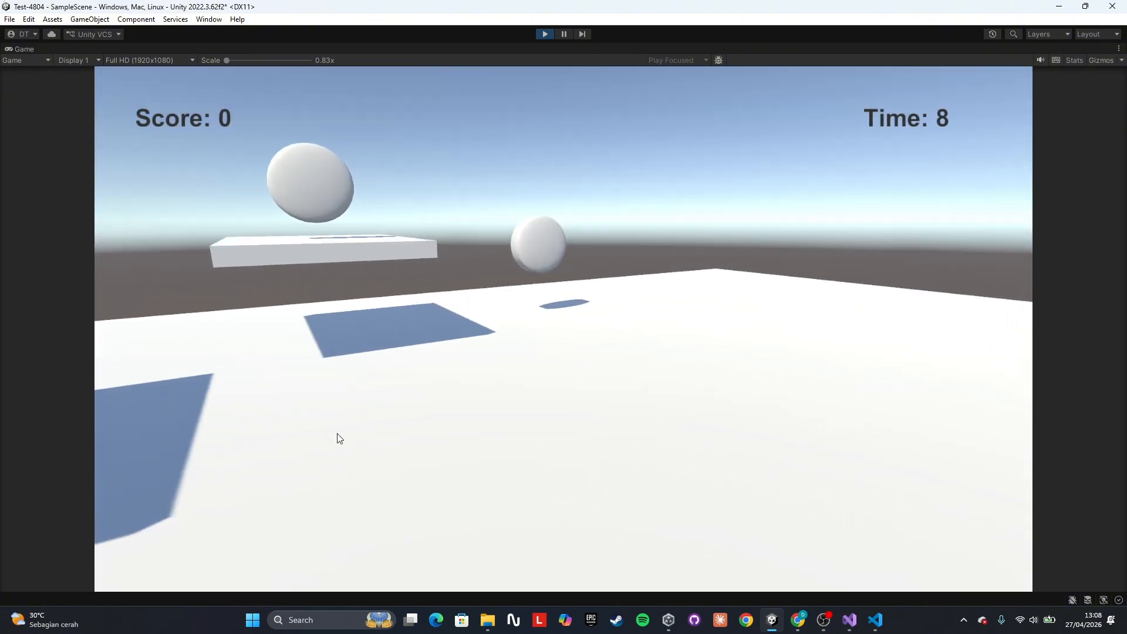
{"action": "key", "text": "w"}
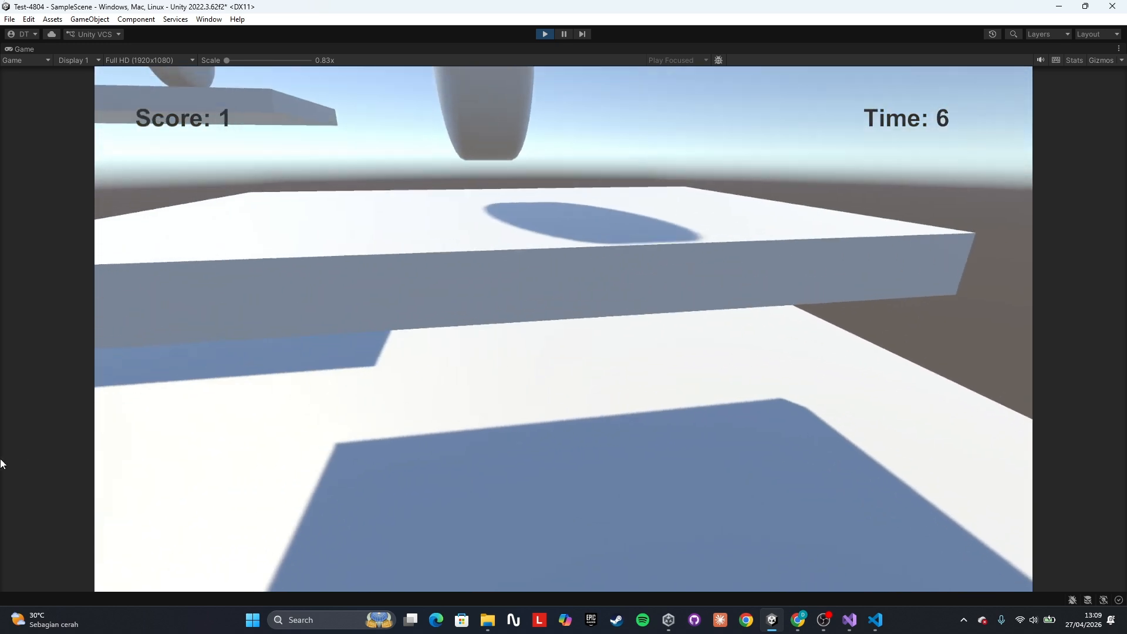
{"action": "key", "text": "w"}
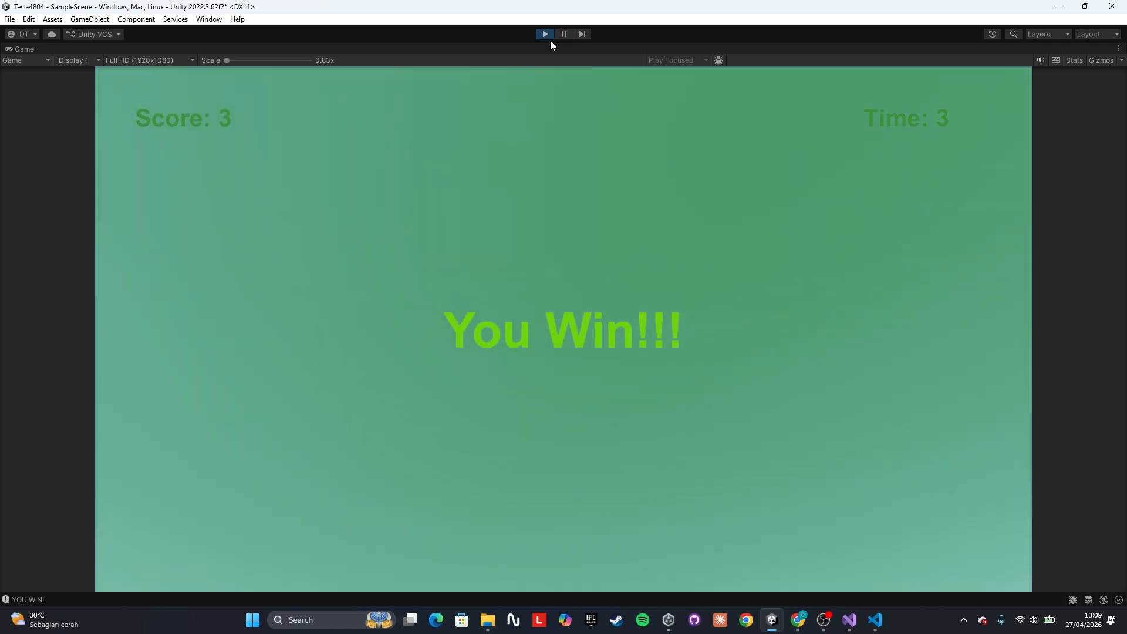
{"action": "left_click", "coordinate": [547, 35]}
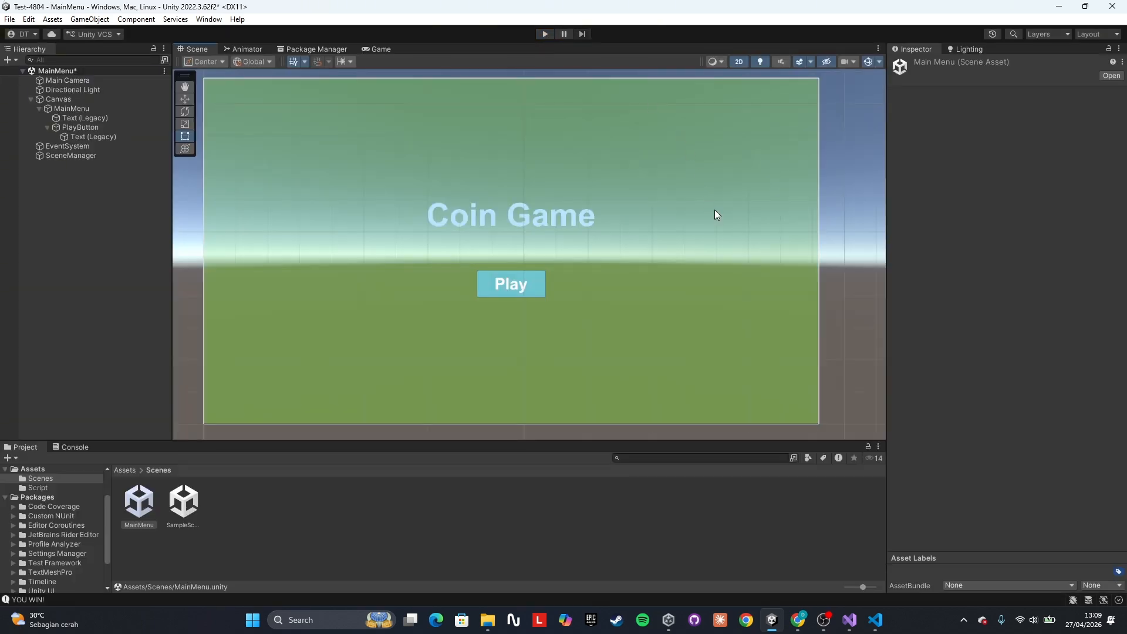